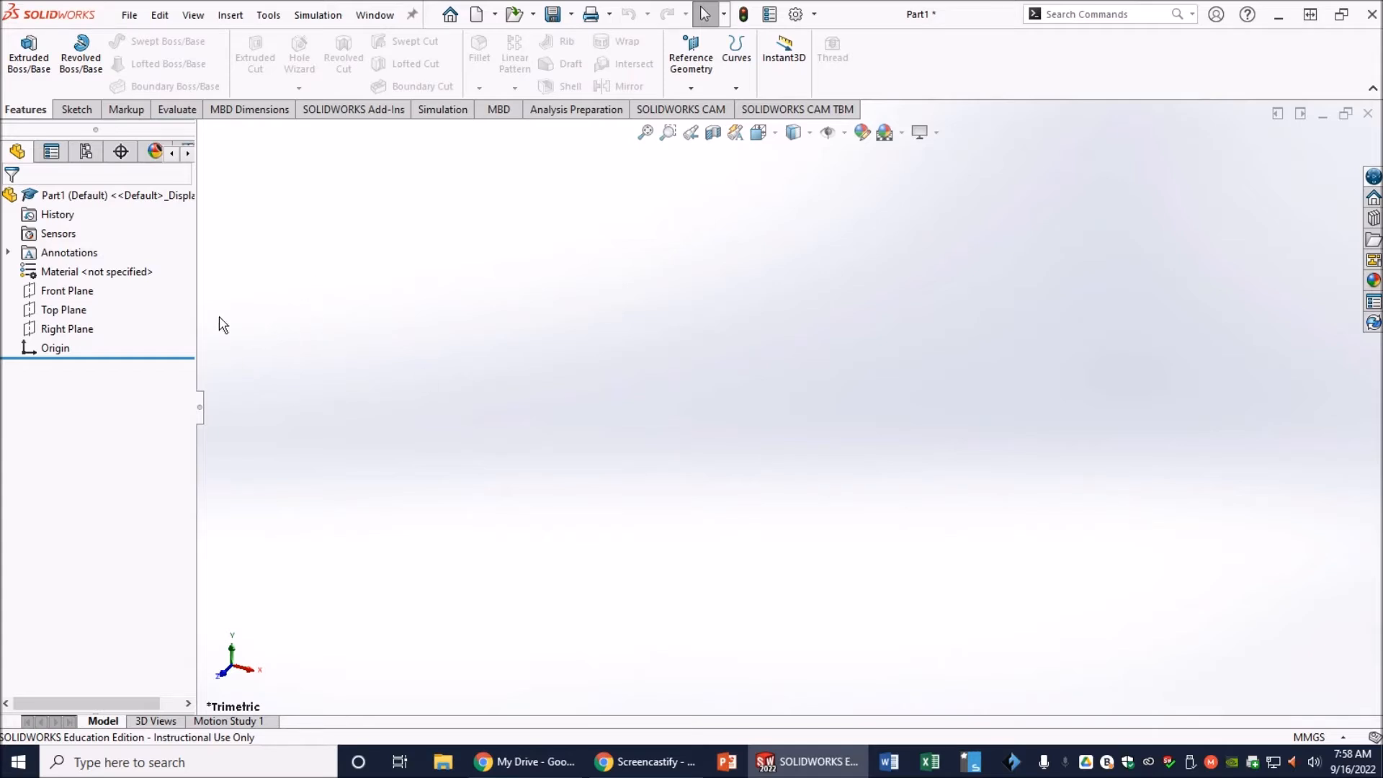
Step: Start a new sketch on the Front Plane
{"action": "left_click", "coordinate": [63, 292]}
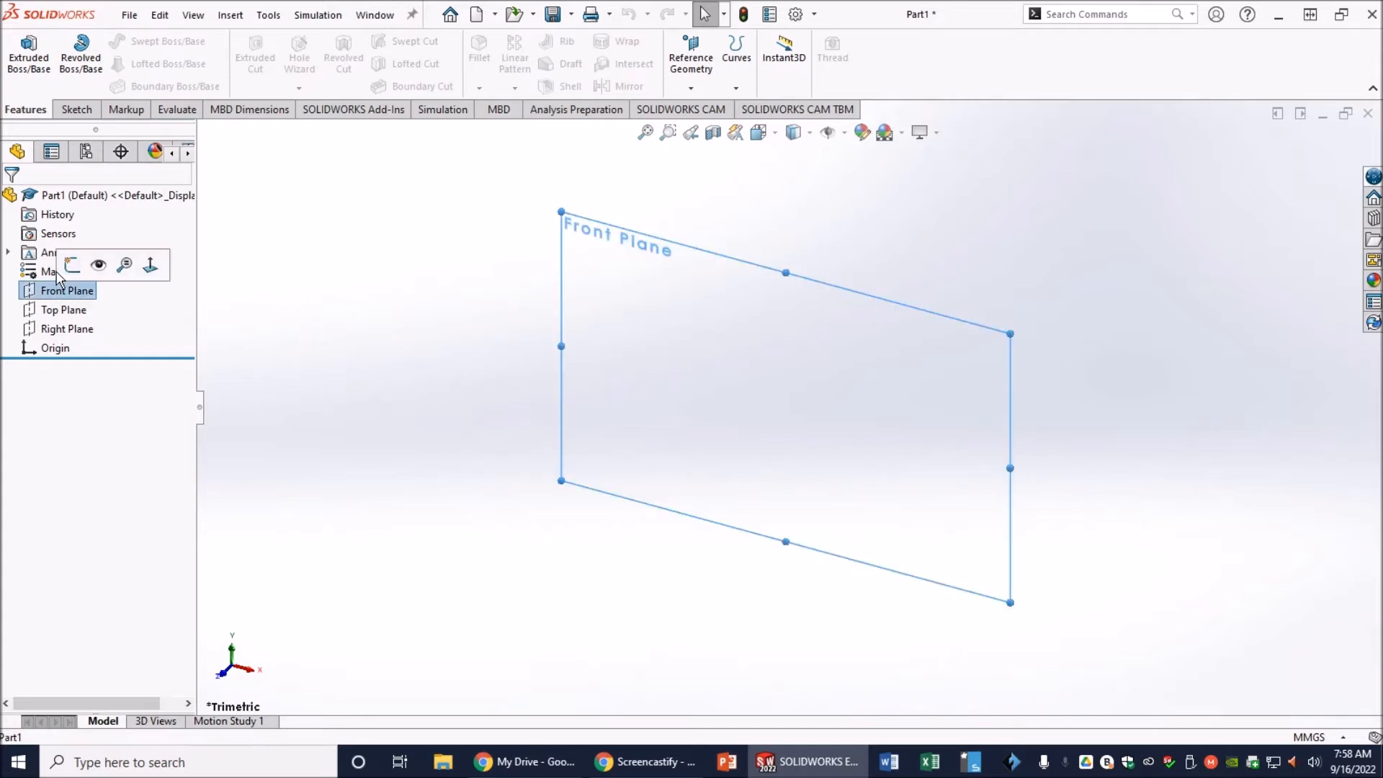
{"action": "left_click", "coordinate": [77, 113]}
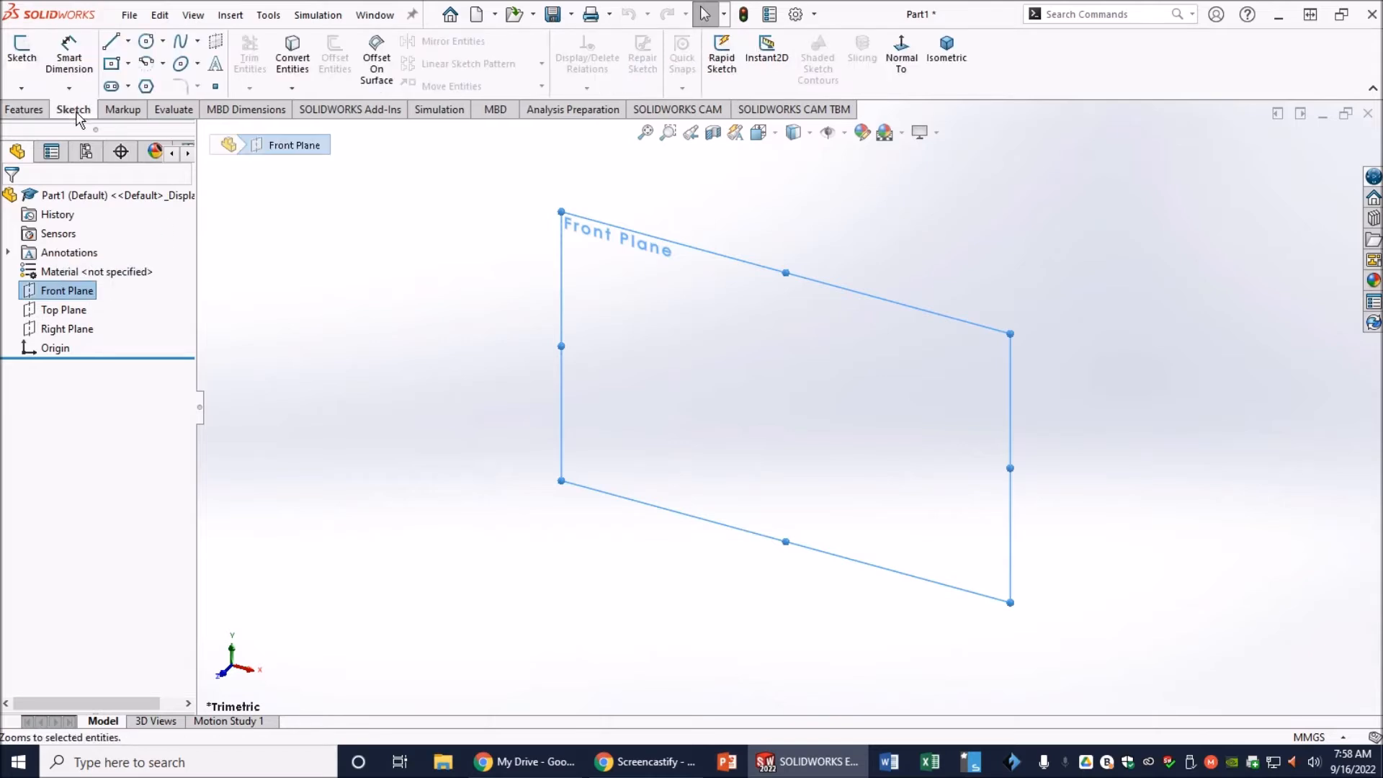
{"action": "left_click", "coordinate": [21, 63]}
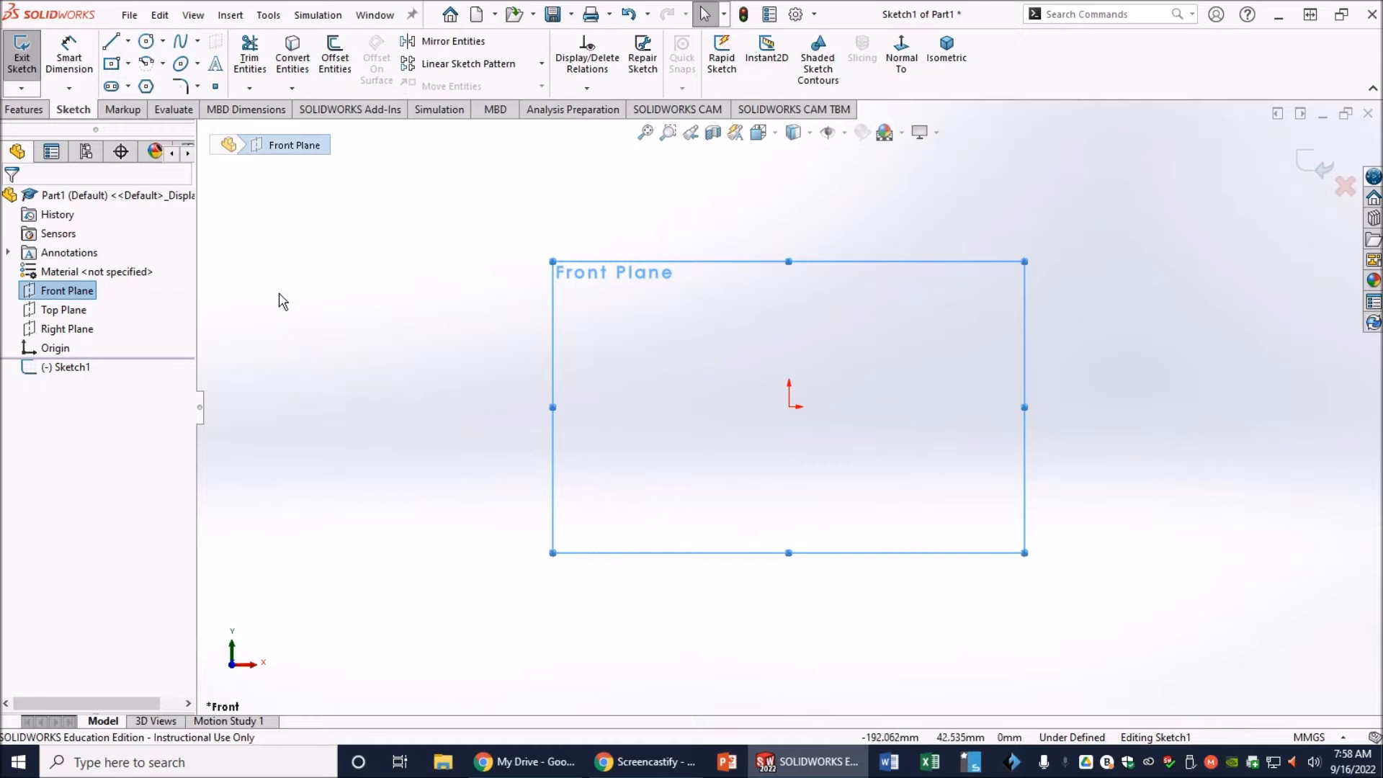
Step: Sketch a horizontal centerline about 44 mm long passing through the origin, and end the line chain
{"action": "left_click", "coordinate": [129, 48]}
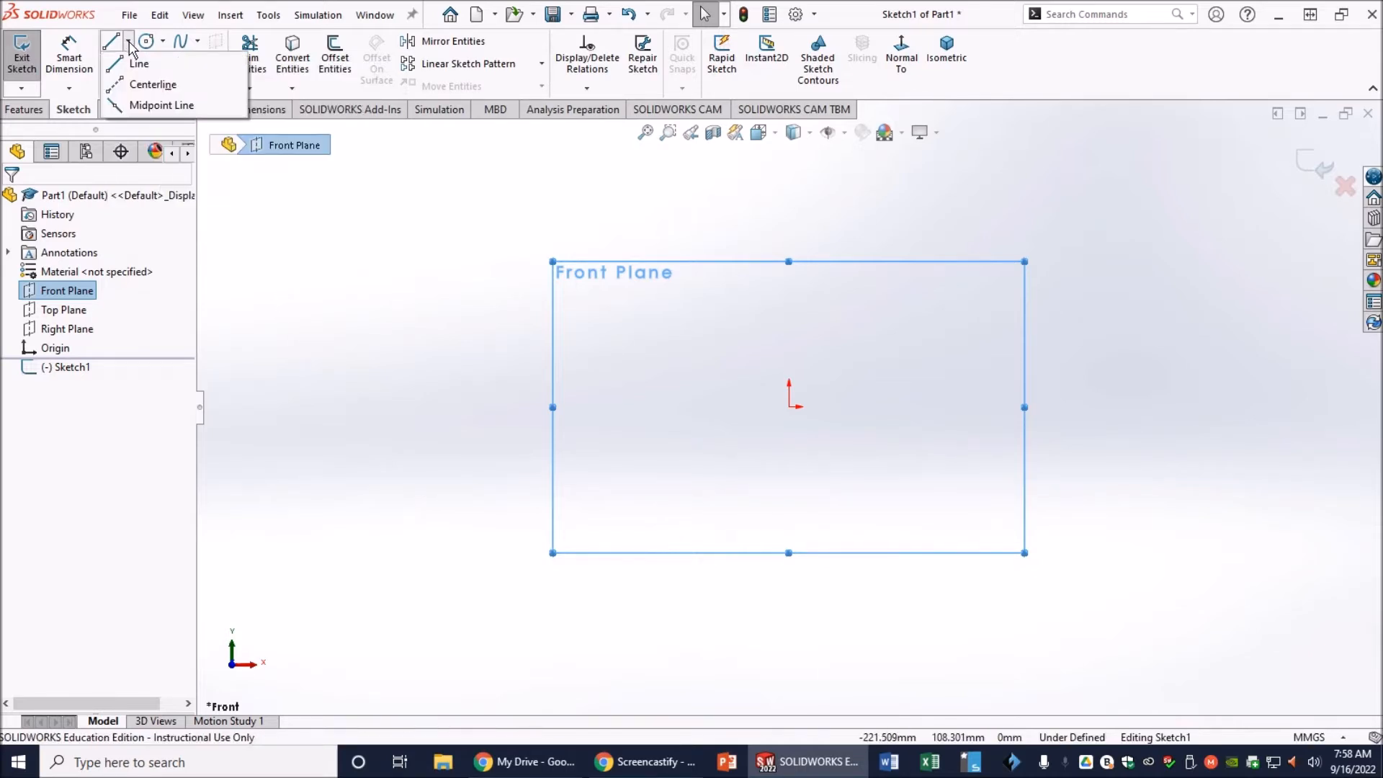
{"action": "left_click", "coordinate": [144, 84]}
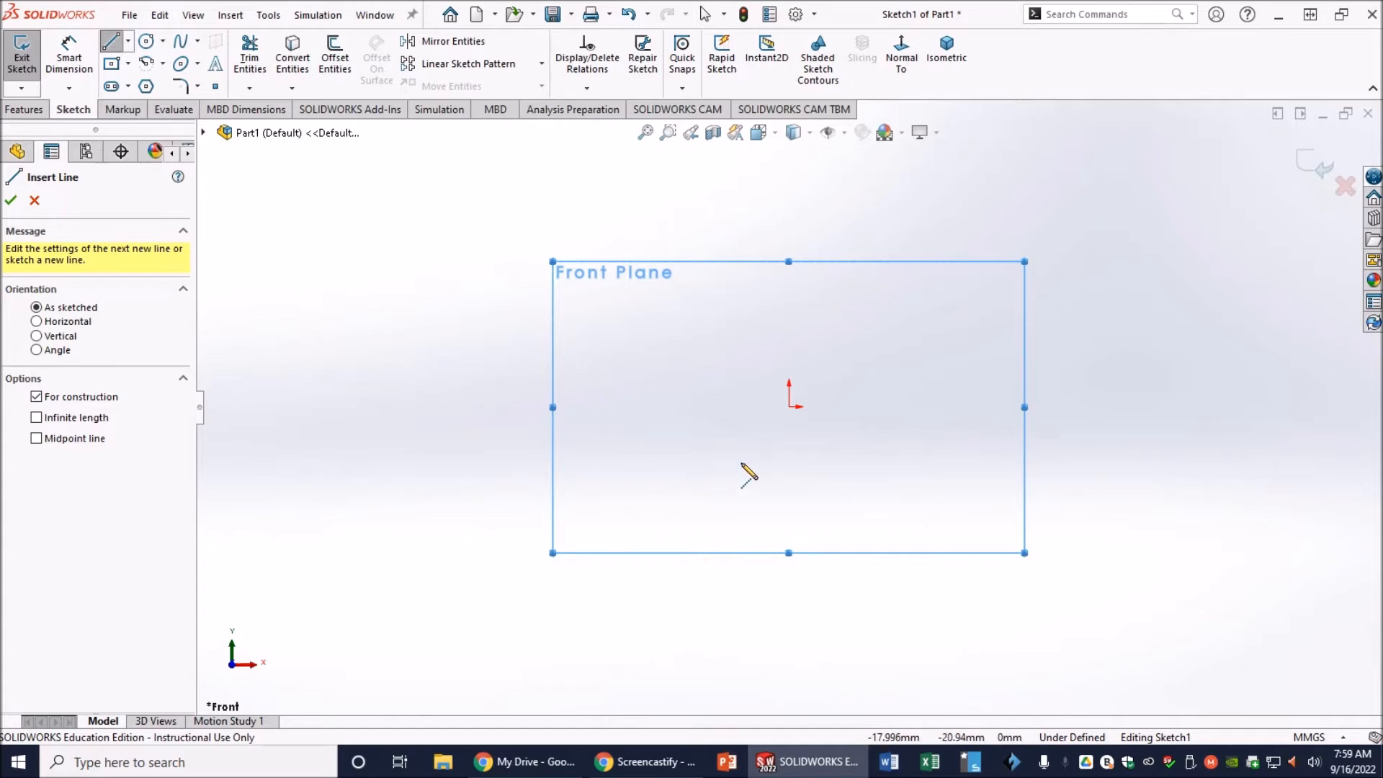
{"action": "left_click", "coordinate": [748, 407]}
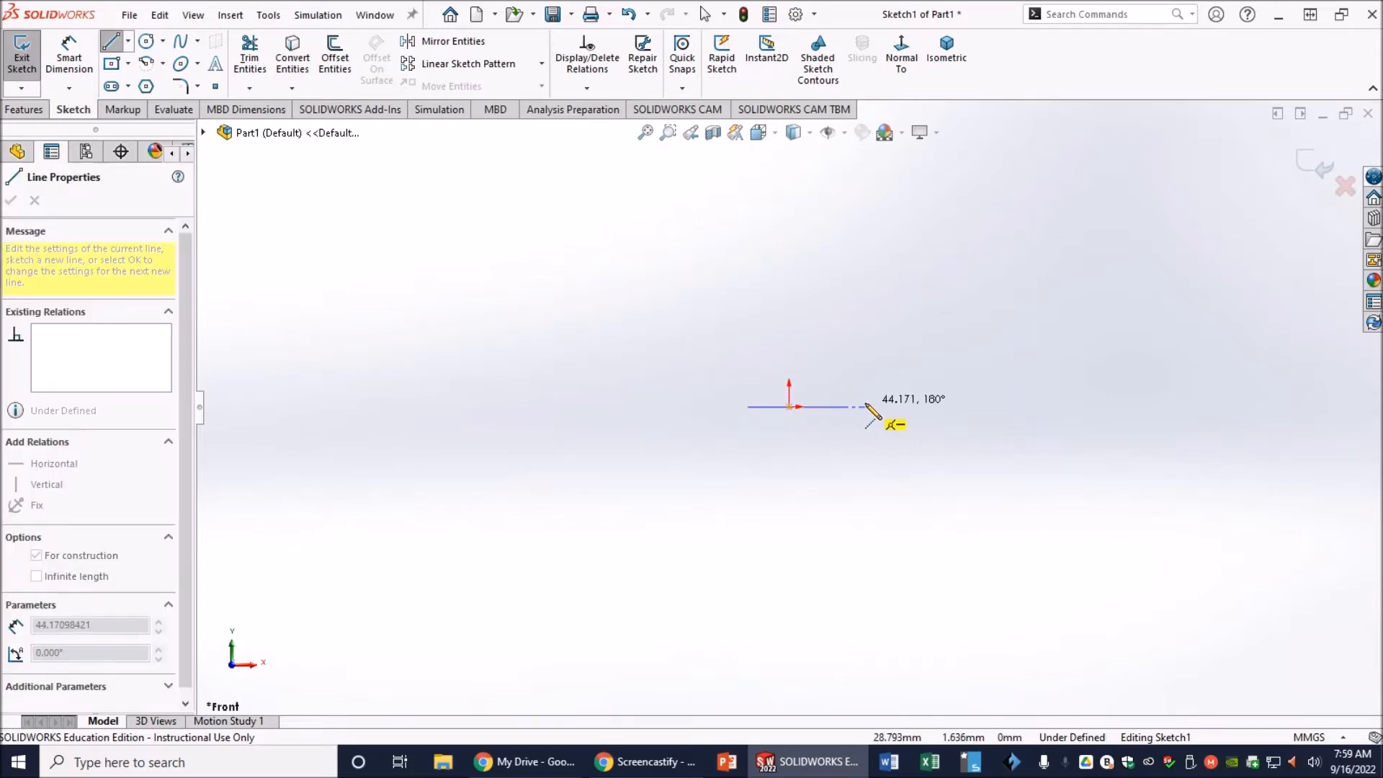
{"action": "left_click", "coordinate": [865, 407]}
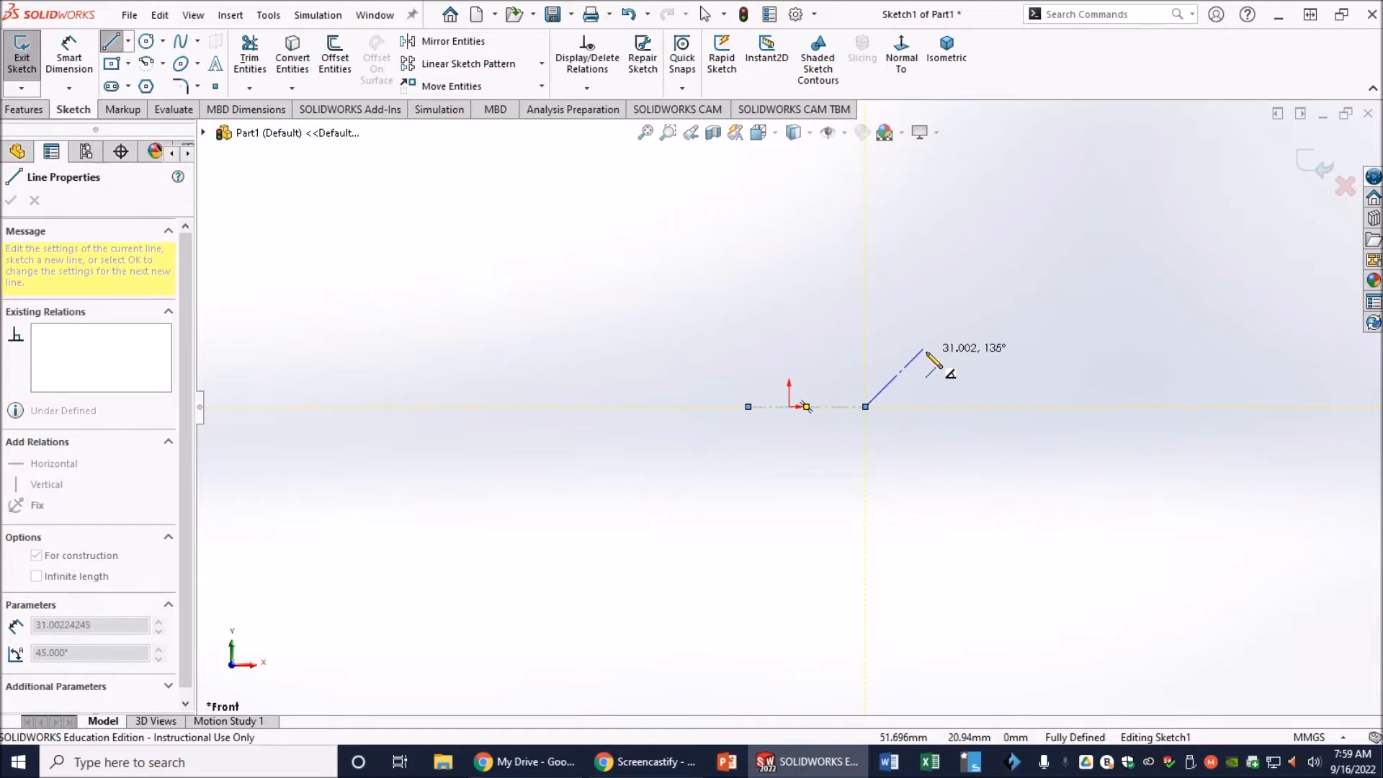
{"action": "right_click", "coordinate": [925, 353]}
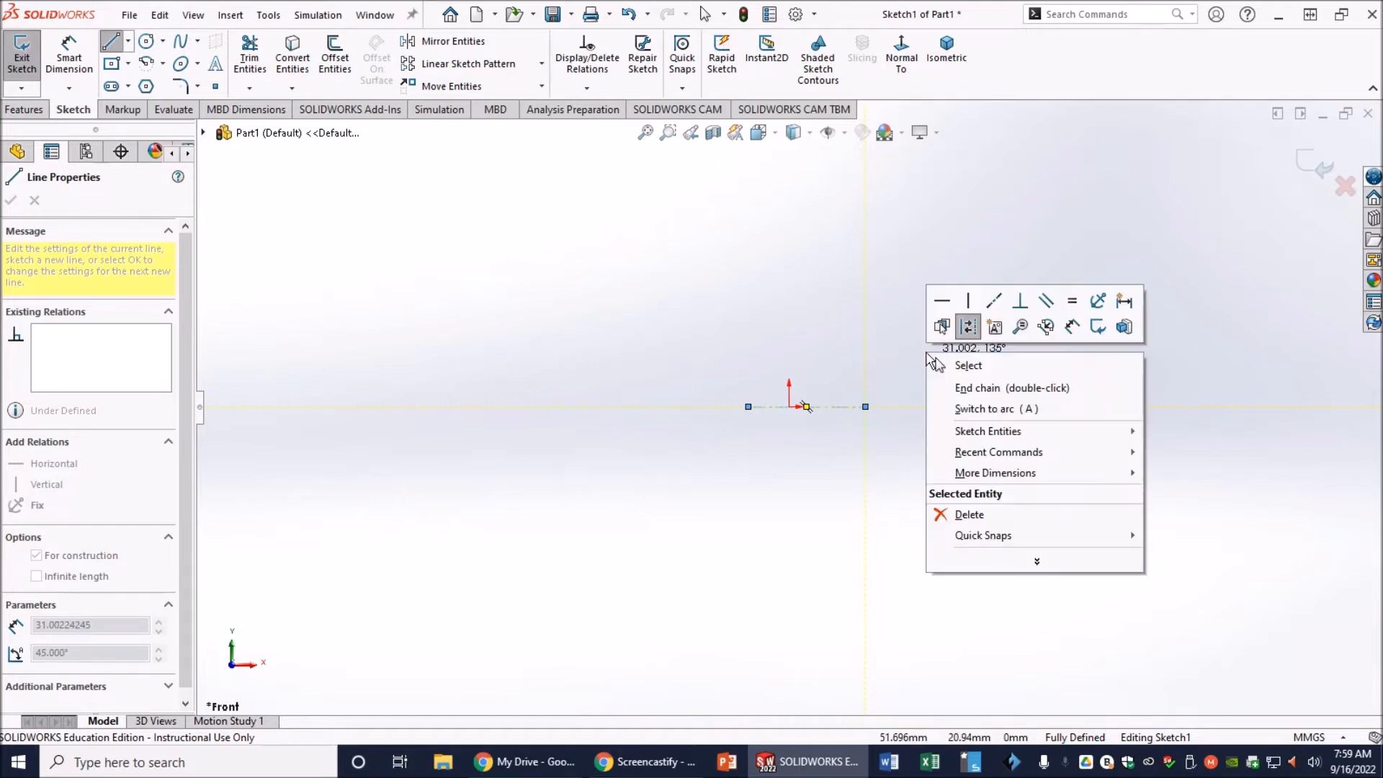
{"action": "left_click", "coordinate": [988, 389]}
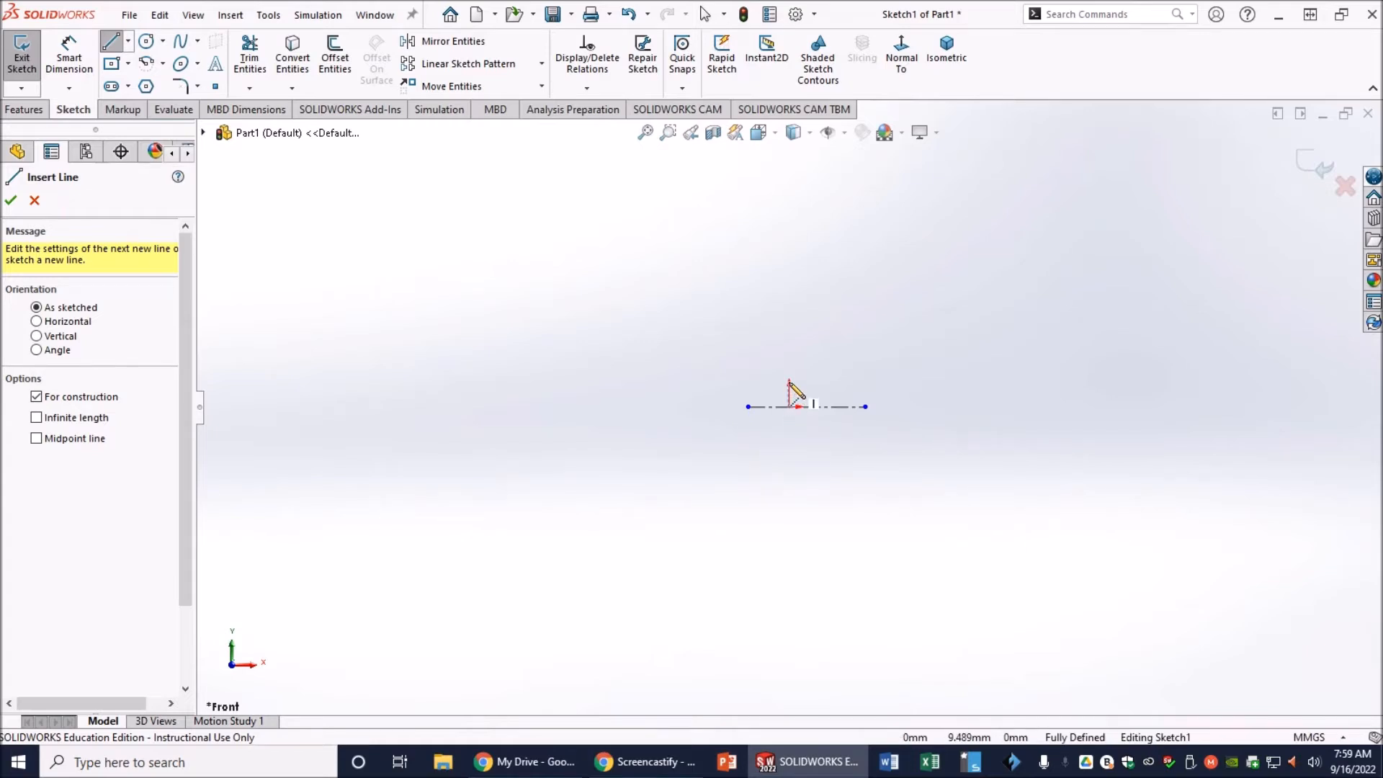
Step: Sketch a vertical centerline about 42 mm long upward from the origin and leave the line command
{"action": "left_click", "coordinate": [789, 407]}
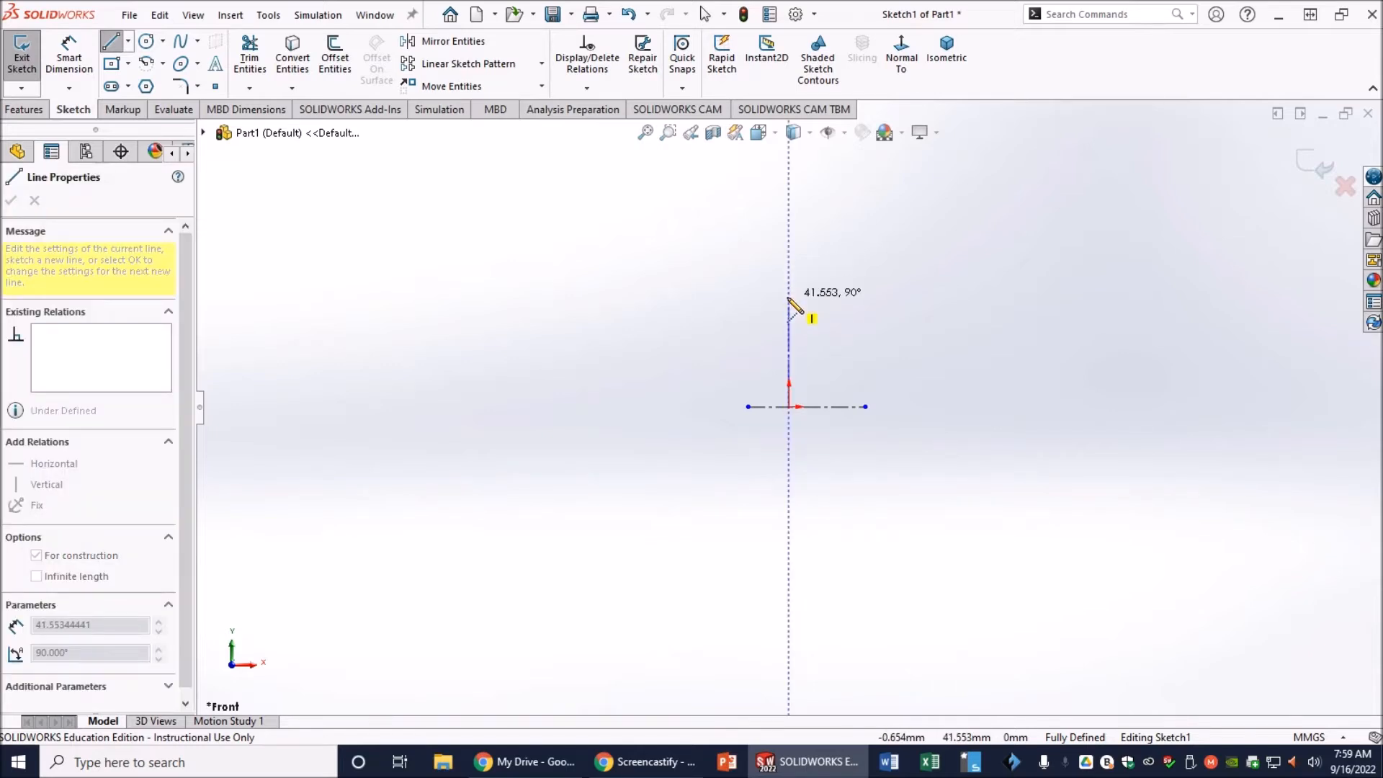
{"action": "left_click", "coordinate": [790, 297]}
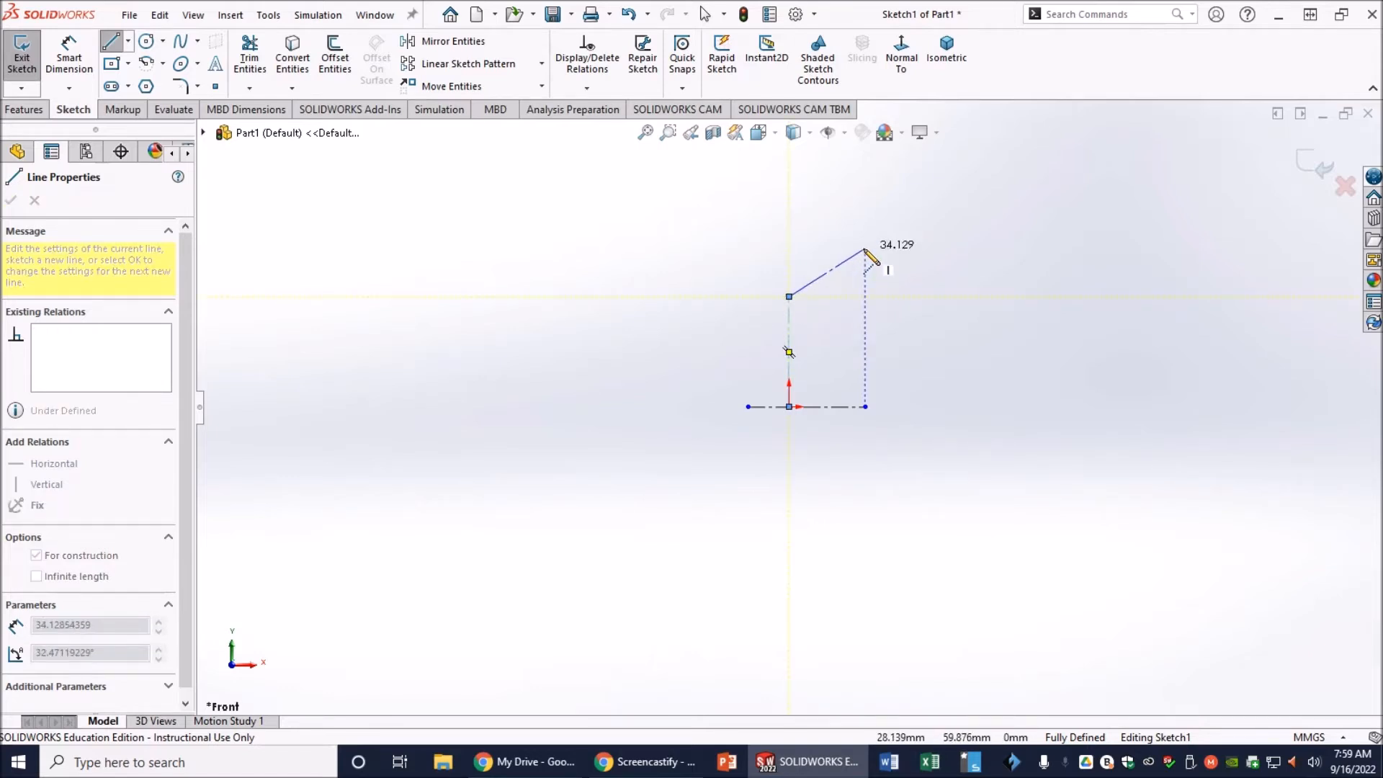
{"action": "right_click", "coordinate": [865, 250]}
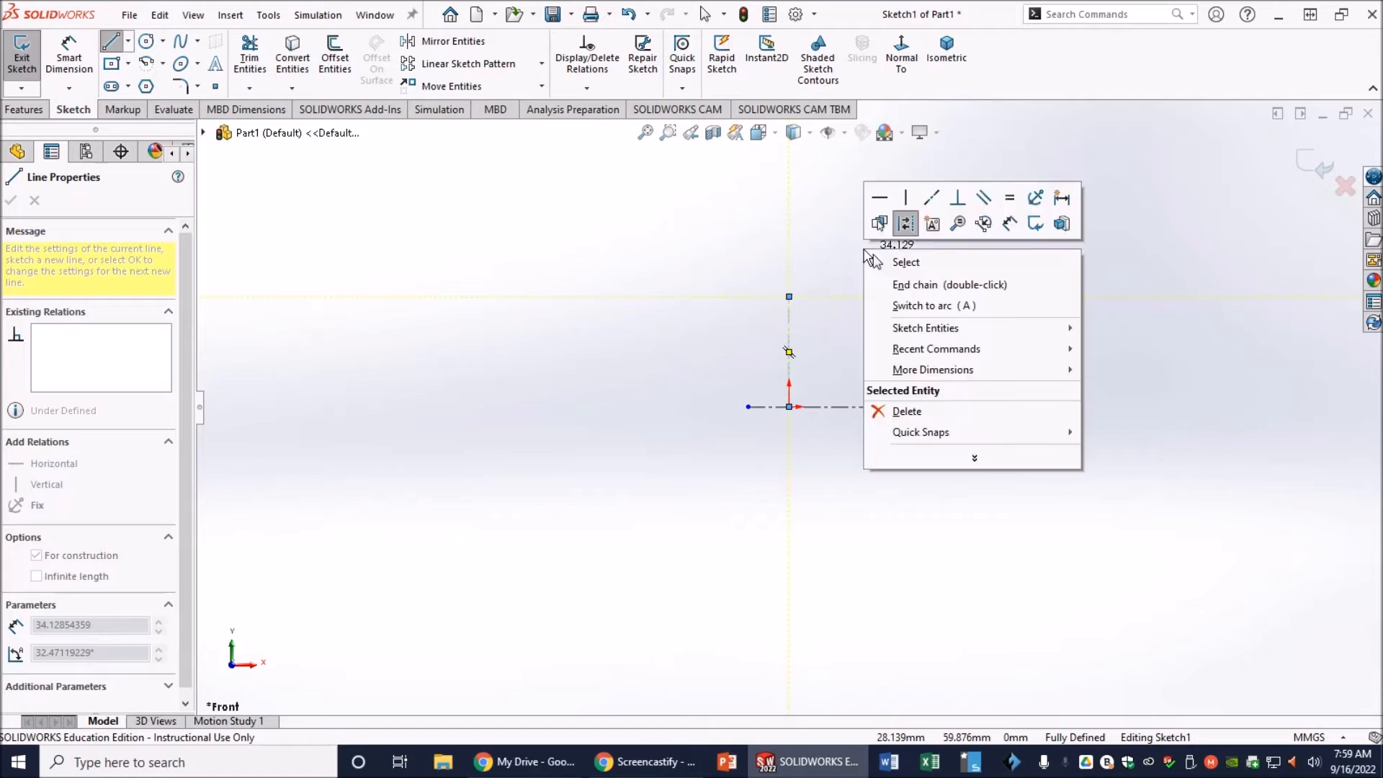
{"action": "left_click", "coordinate": [912, 268]}
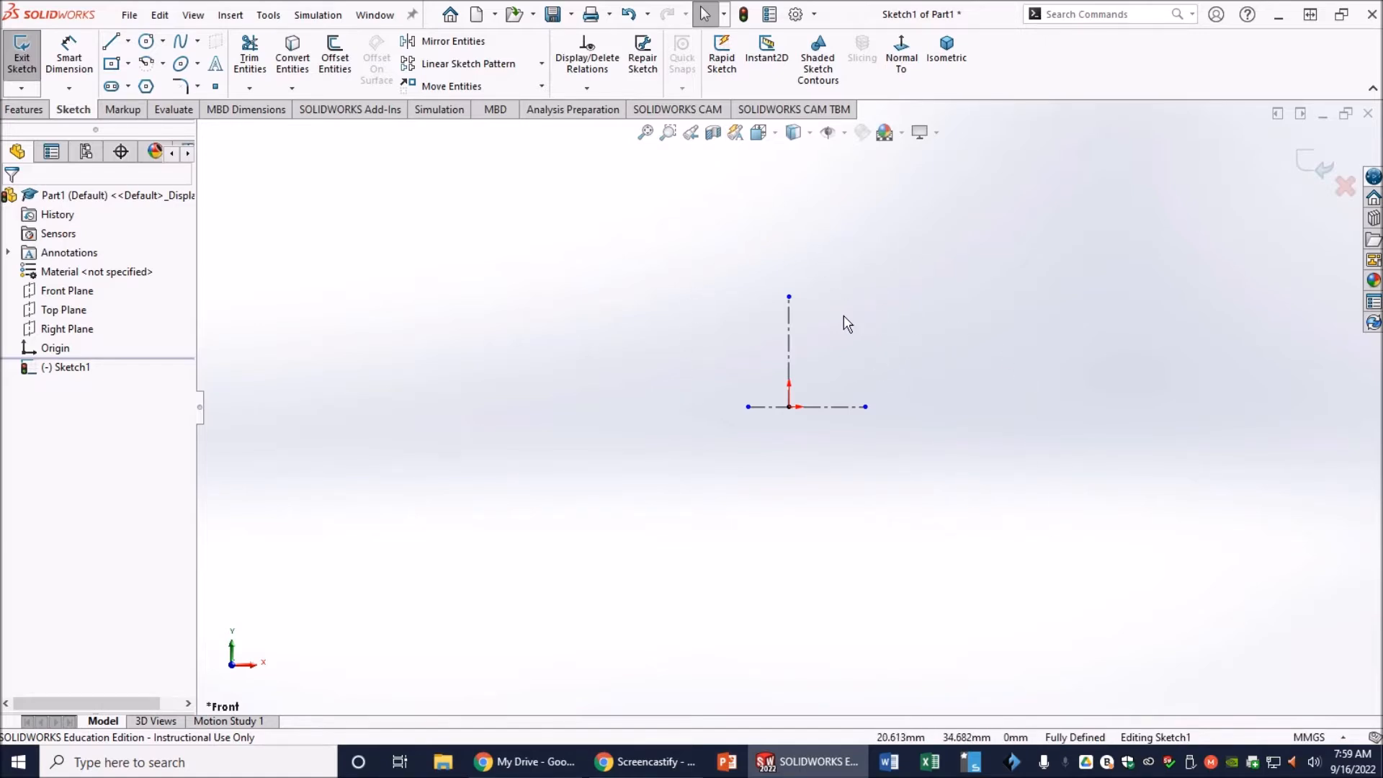
Step: Sketch a center rectangle about 15 by 9 mm, centered on the upper part of the vertical centerline
{"action": "scroll", "coordinate": [797, 360], "scroll_direction": "down", "scroll_amount": 1}
{"action": "scroll", "coordinate": [812, 315], "scroll_direction": "down", "scroll_amount": 2}
{"action": "scroll", "coordinate": [770, 295], "scroll_direction": "down", "scroll_amount": 1}
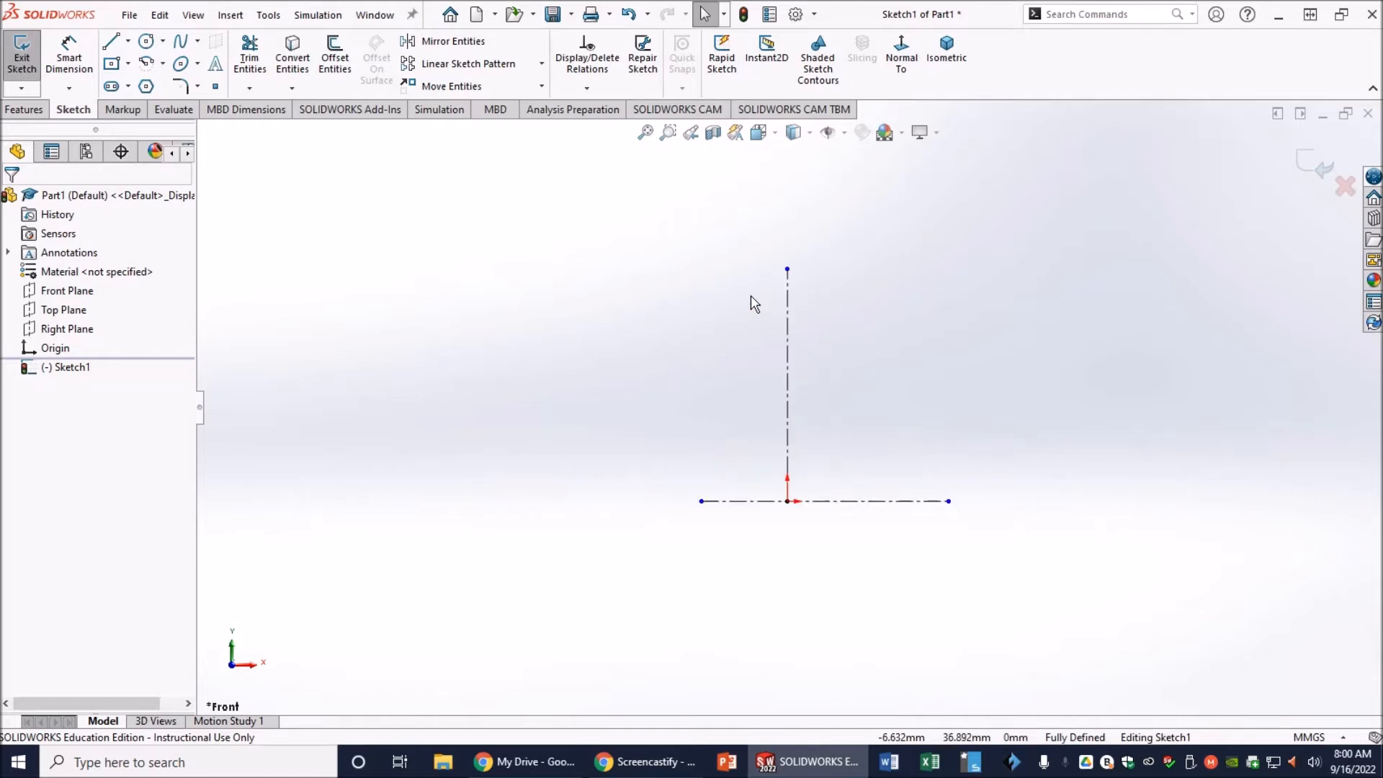
{"action": "scroll", "coordinate": [866, 288], "scroll_direction": "down", "scroll_amount": 1}
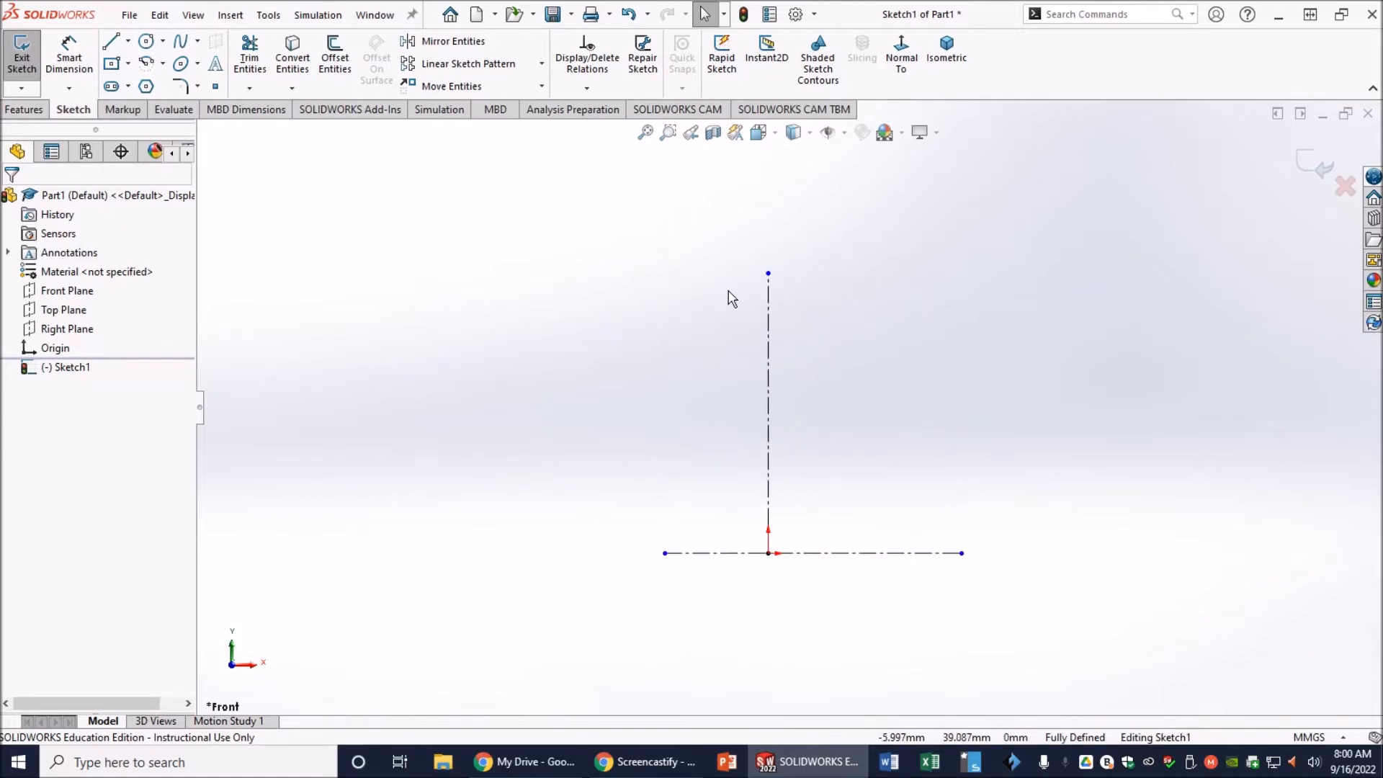
{"action": "scroll", "coordinate": [732, 299], "scroll_direction": "down", "scroll_amount": 1}
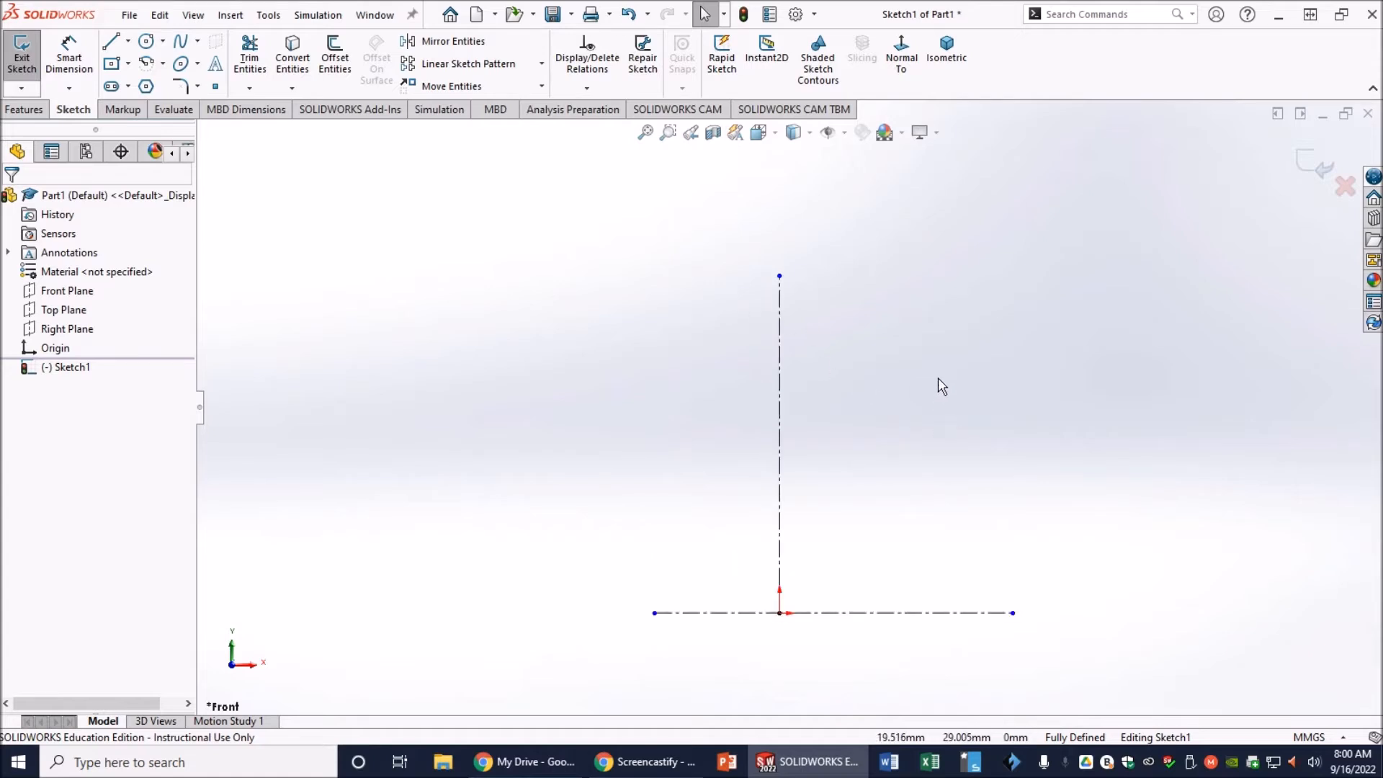
{"action": "scroll", "coordinate": [938, 378], "scroll_direction": "down", "scroll_amount": 1}
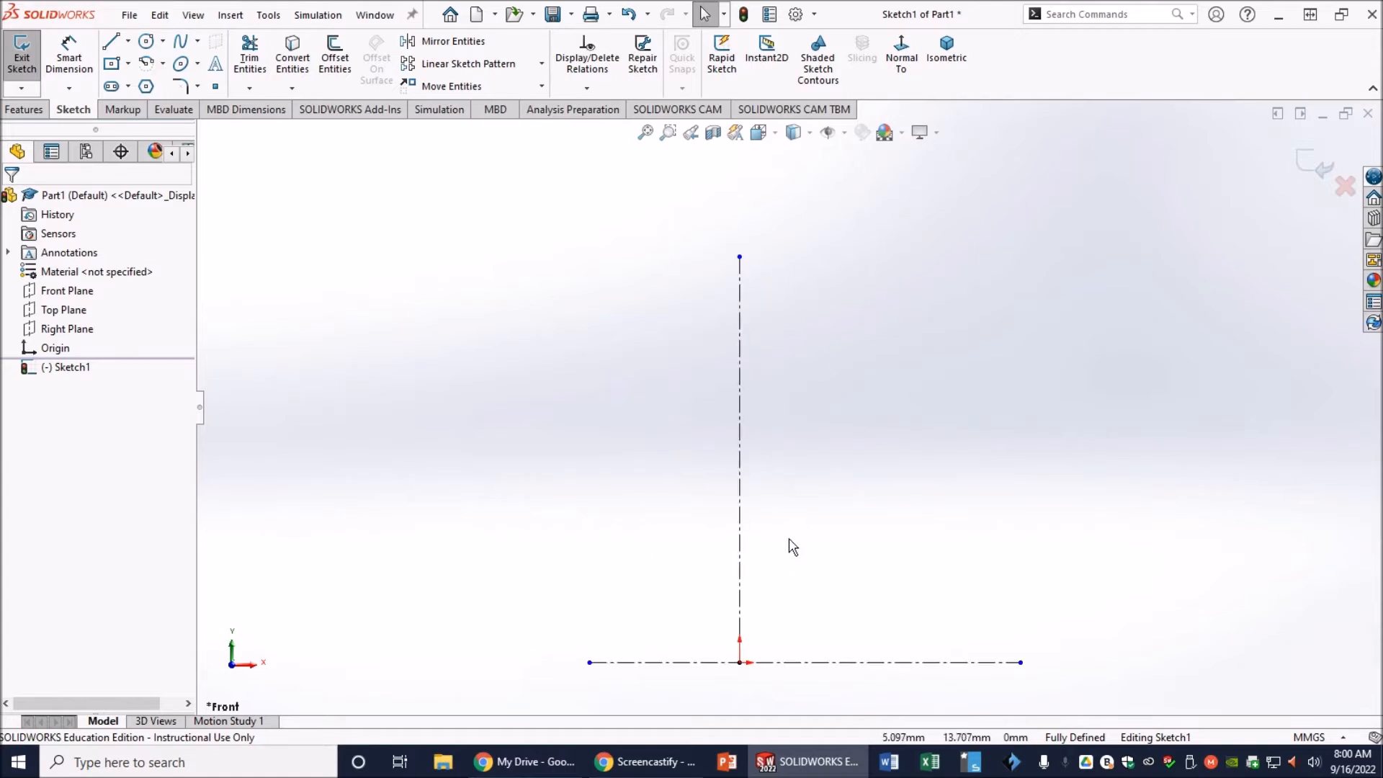
{"action": "scroll", "coordinate": [776, 581], "scroll_direction": "down", "scroll_amount": 1}
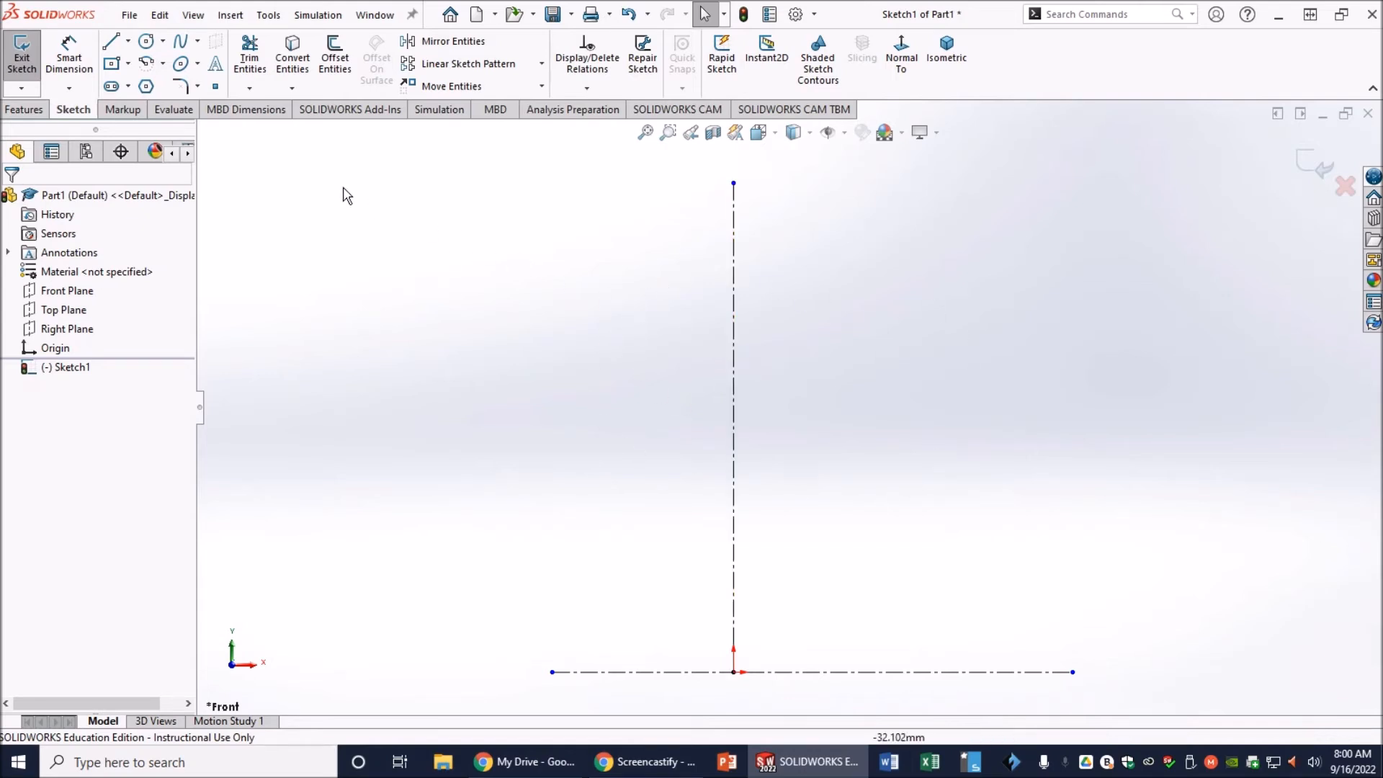
{"action": "left_click", "coordinate": [129, 65]}
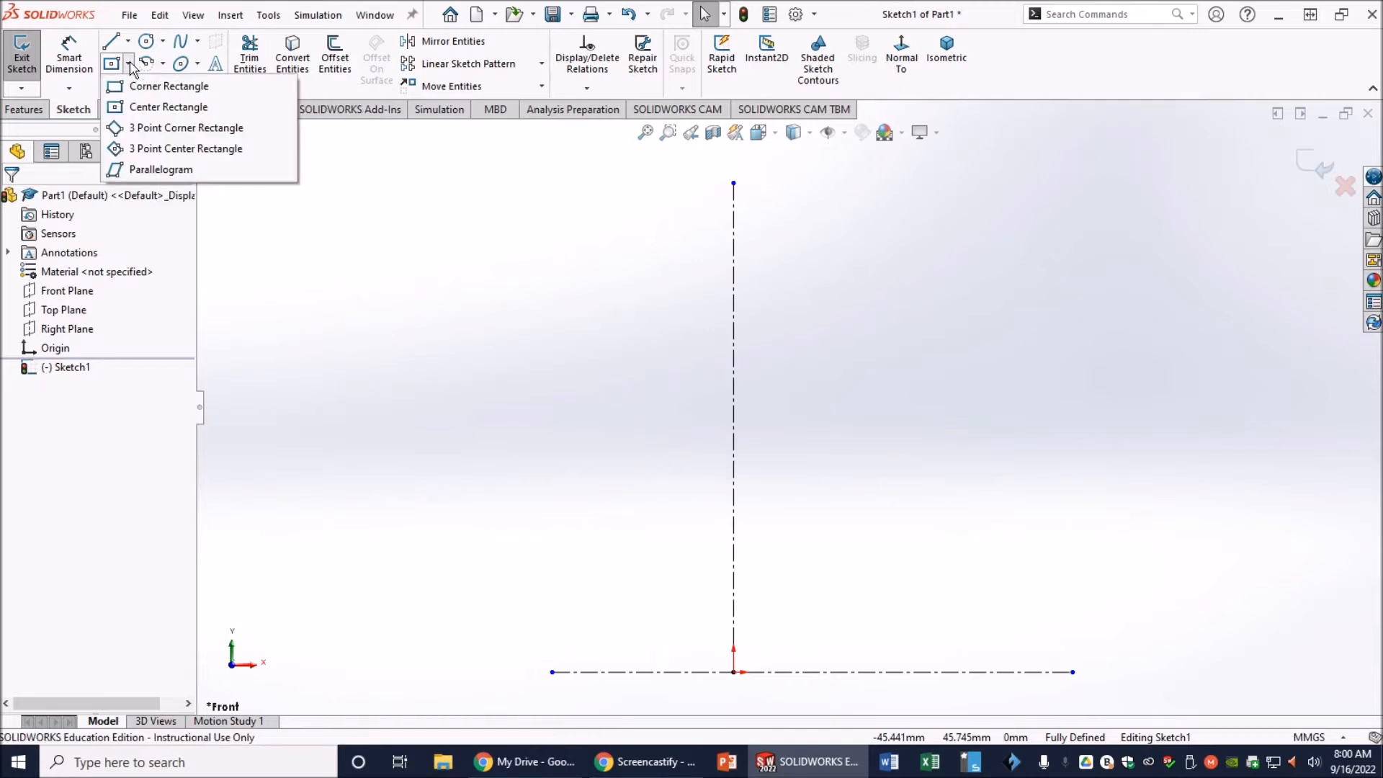
{"action": "left_click", "coordinate": [155, 107]}
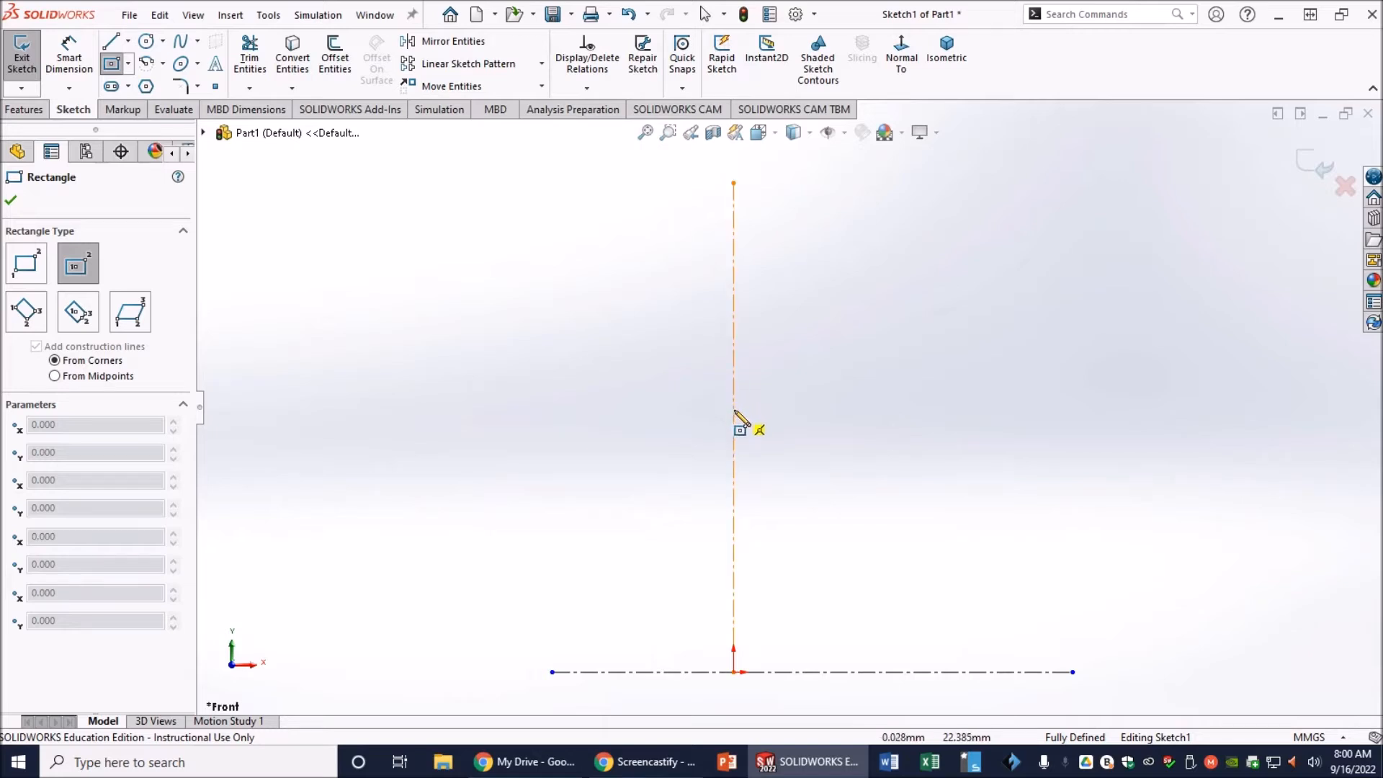
{"action": "left_click", "coordinate": [734, 369]}
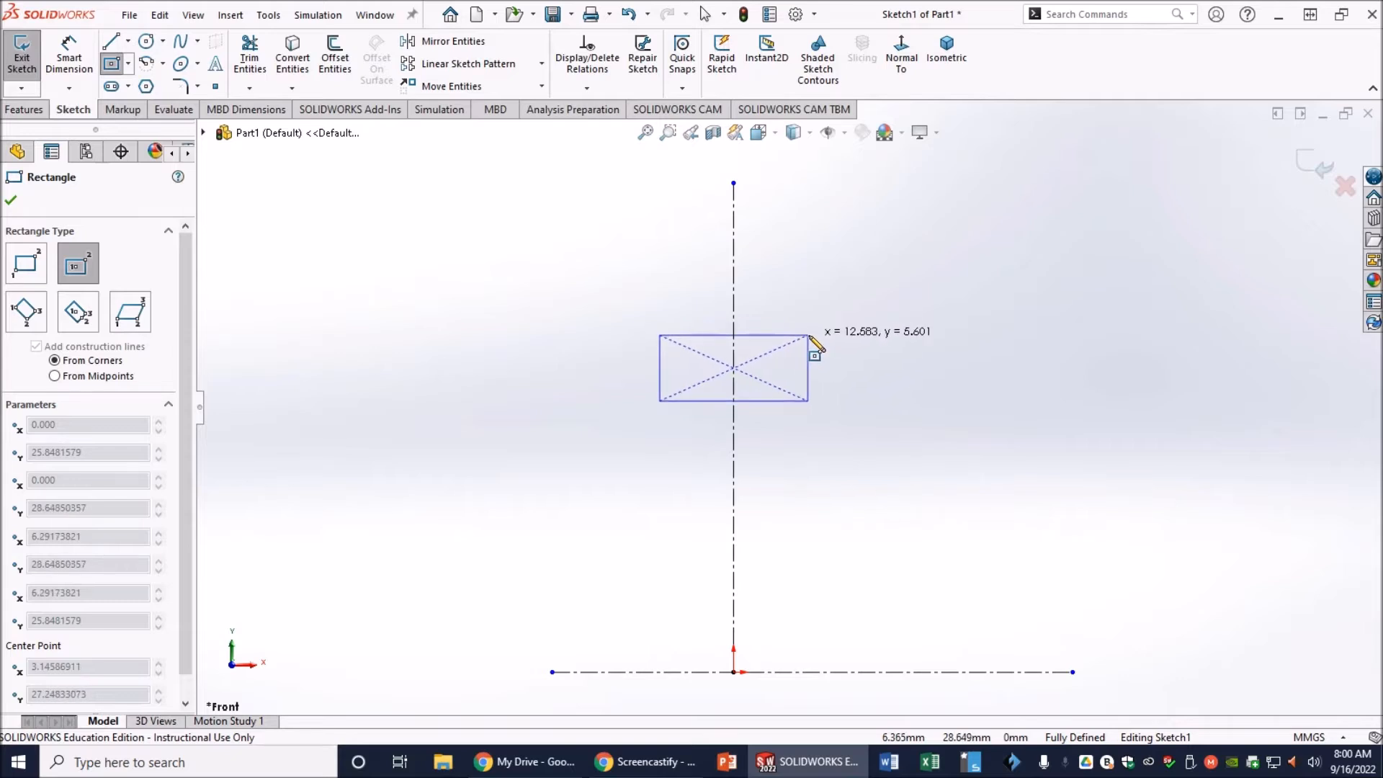
{"action": "left_click", "coordinate": [825, 314]}
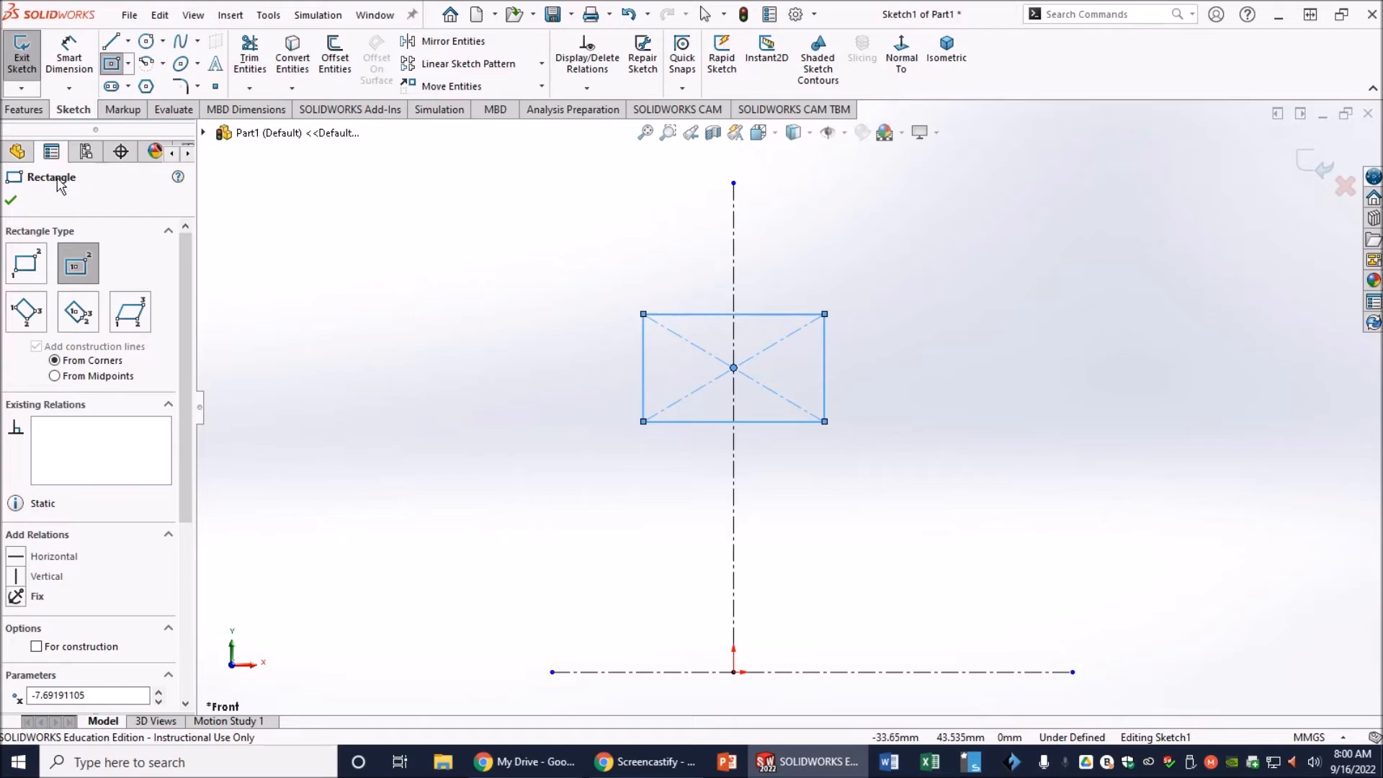
{"action": "left_click", "coordinate": [10, 202]}
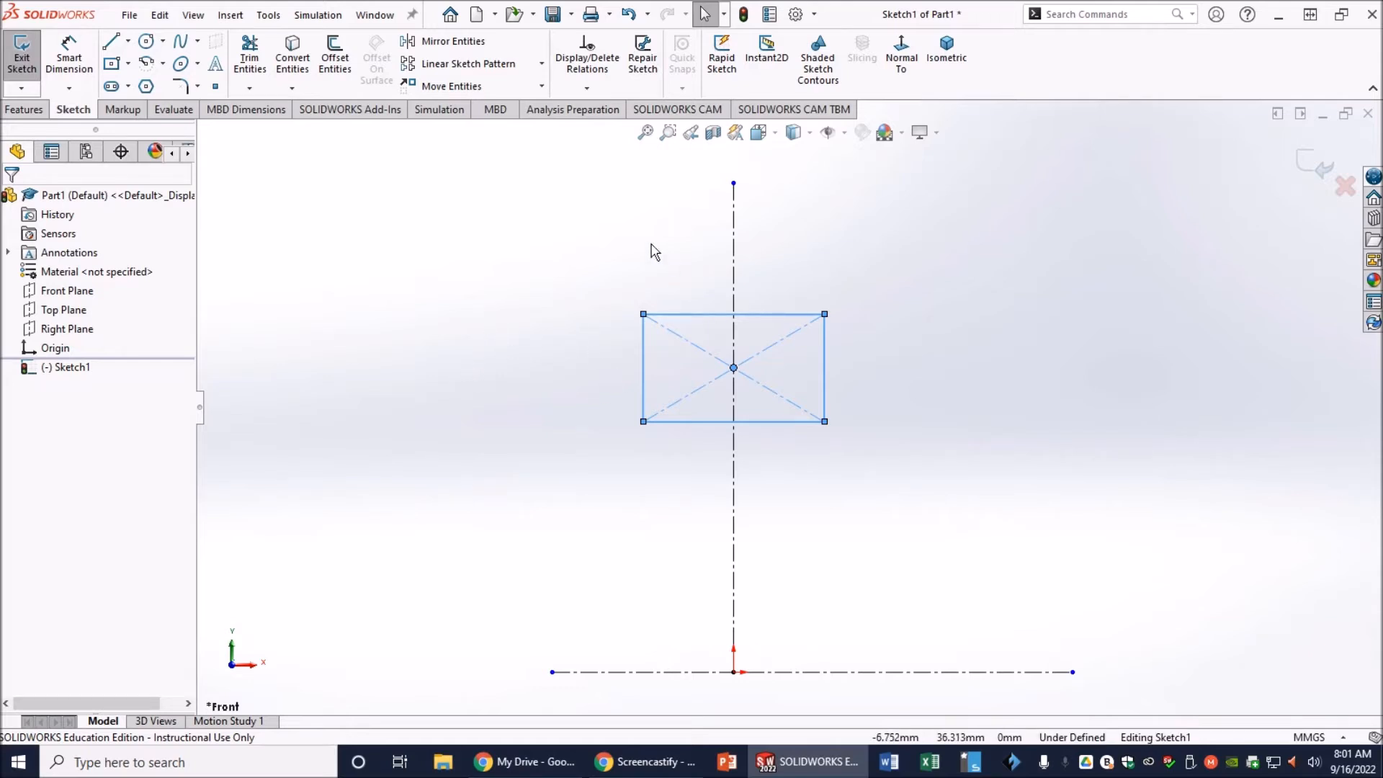
Step: Set the length parameter of the rectangle's left vertical line to 3 mm without adding a dimension
{"action": "left_click", "coordinate": [73, 61]}
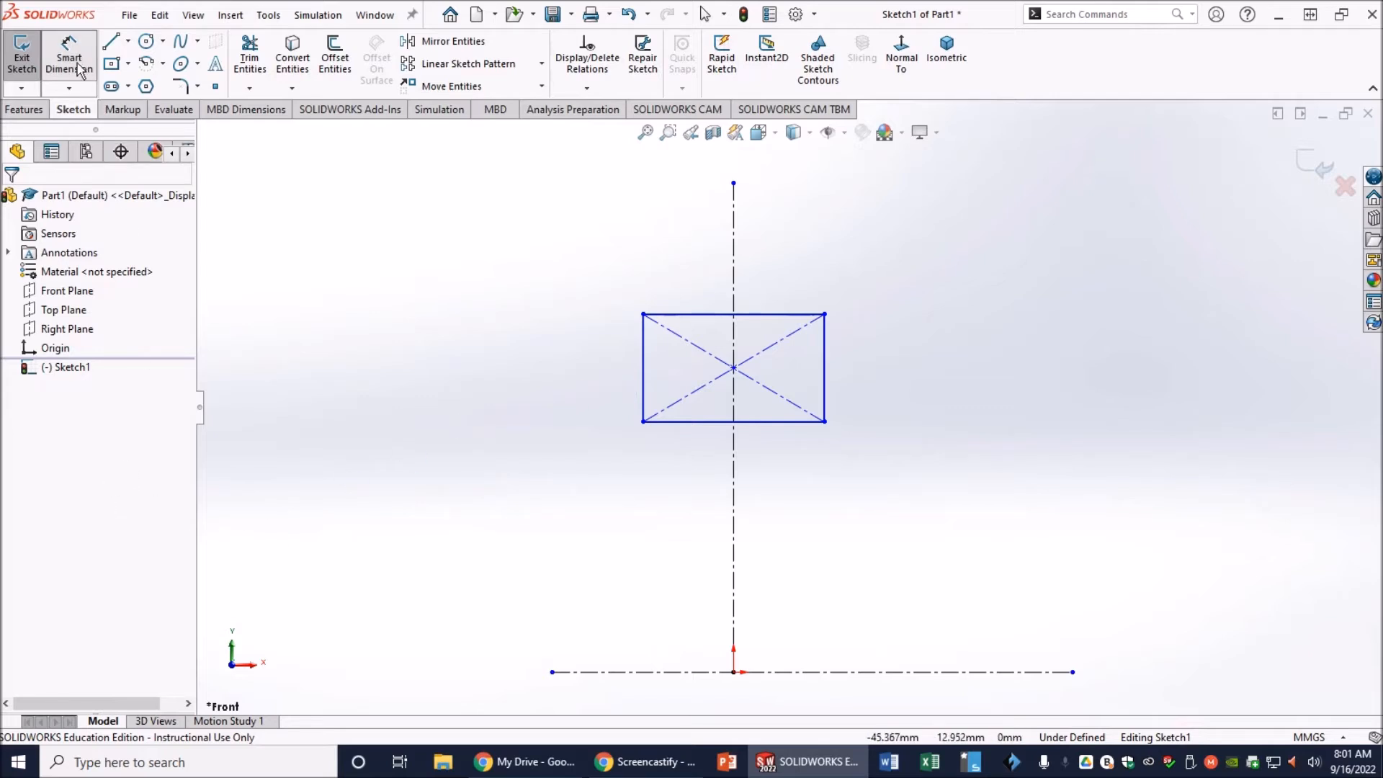
{"action": "left_click", "coordinate": [72, 61]}
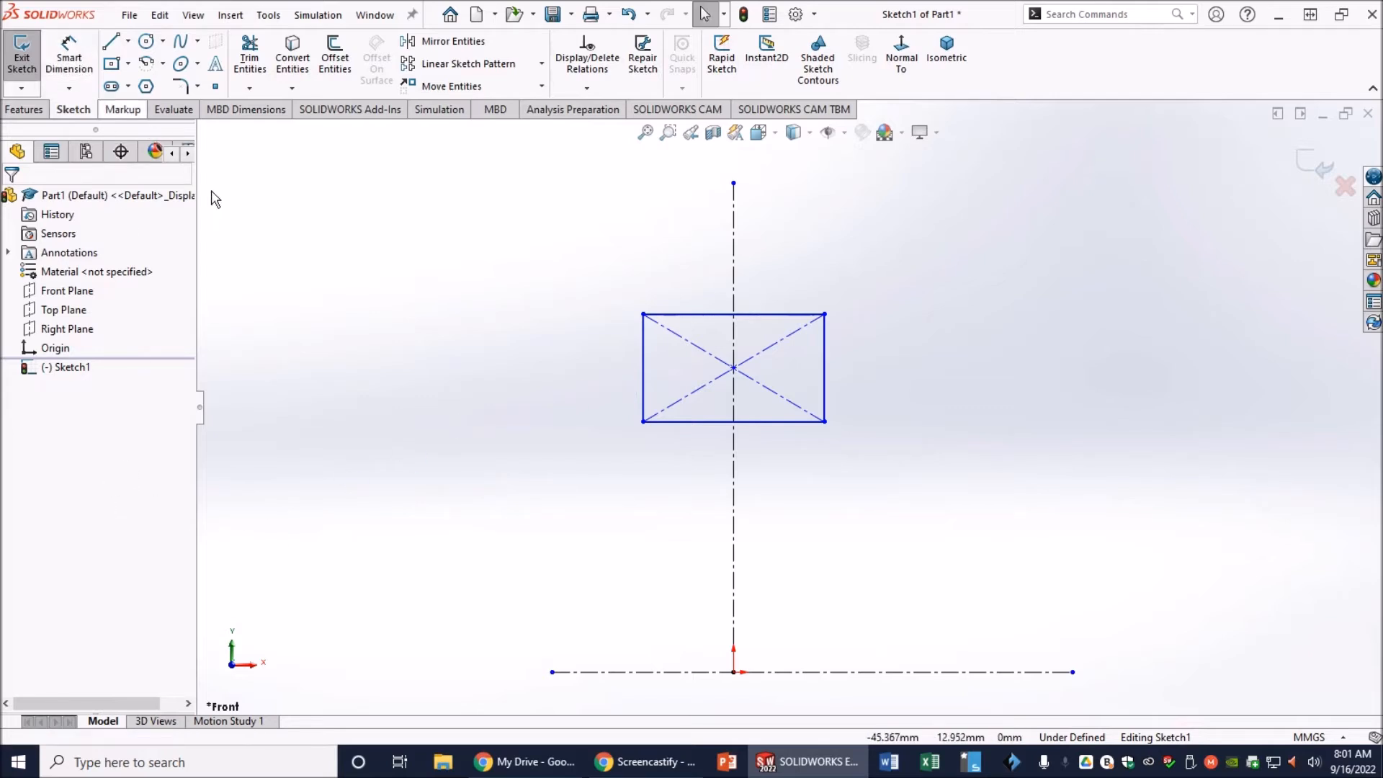
{"action": "left_click", "coordinate": [641, 396]}
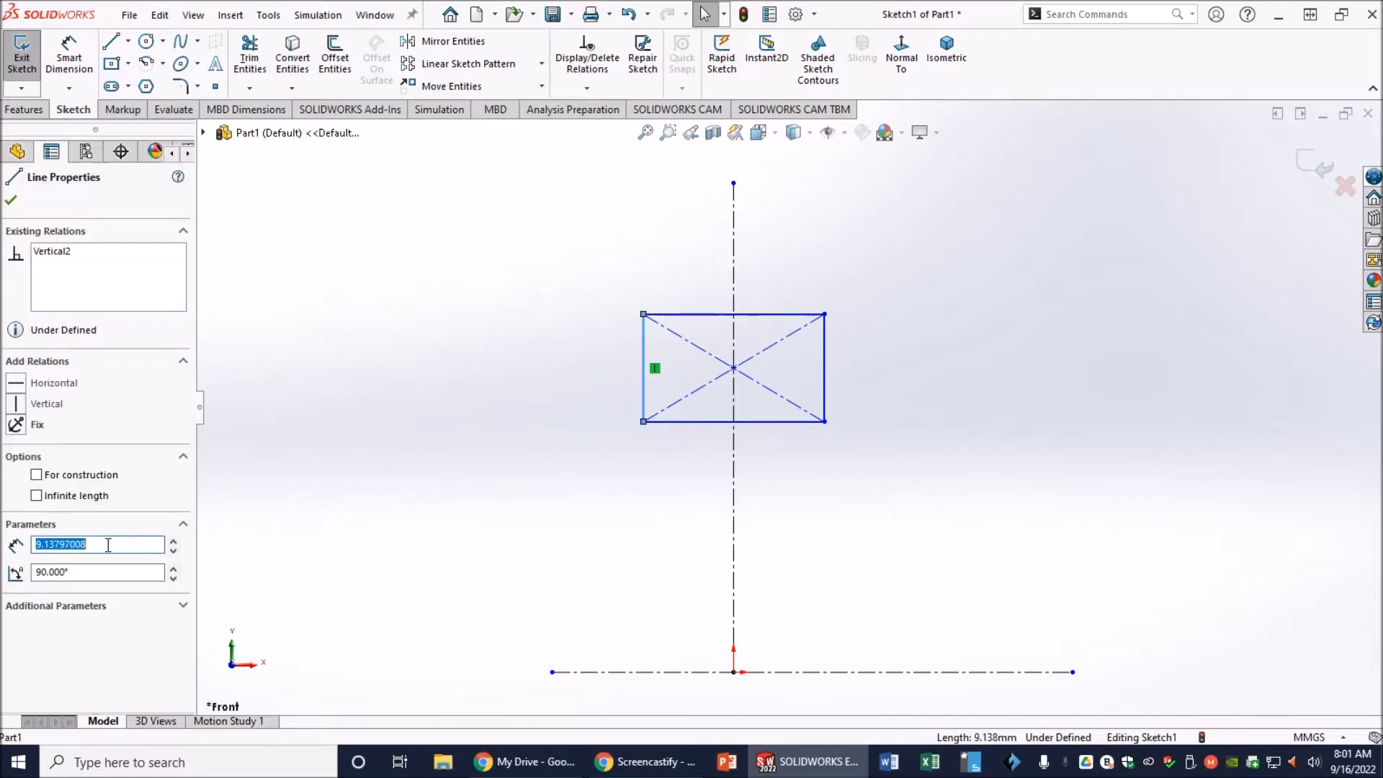
{"action": "type", "text": "3"}
{"action": "key", "text": "Return"}
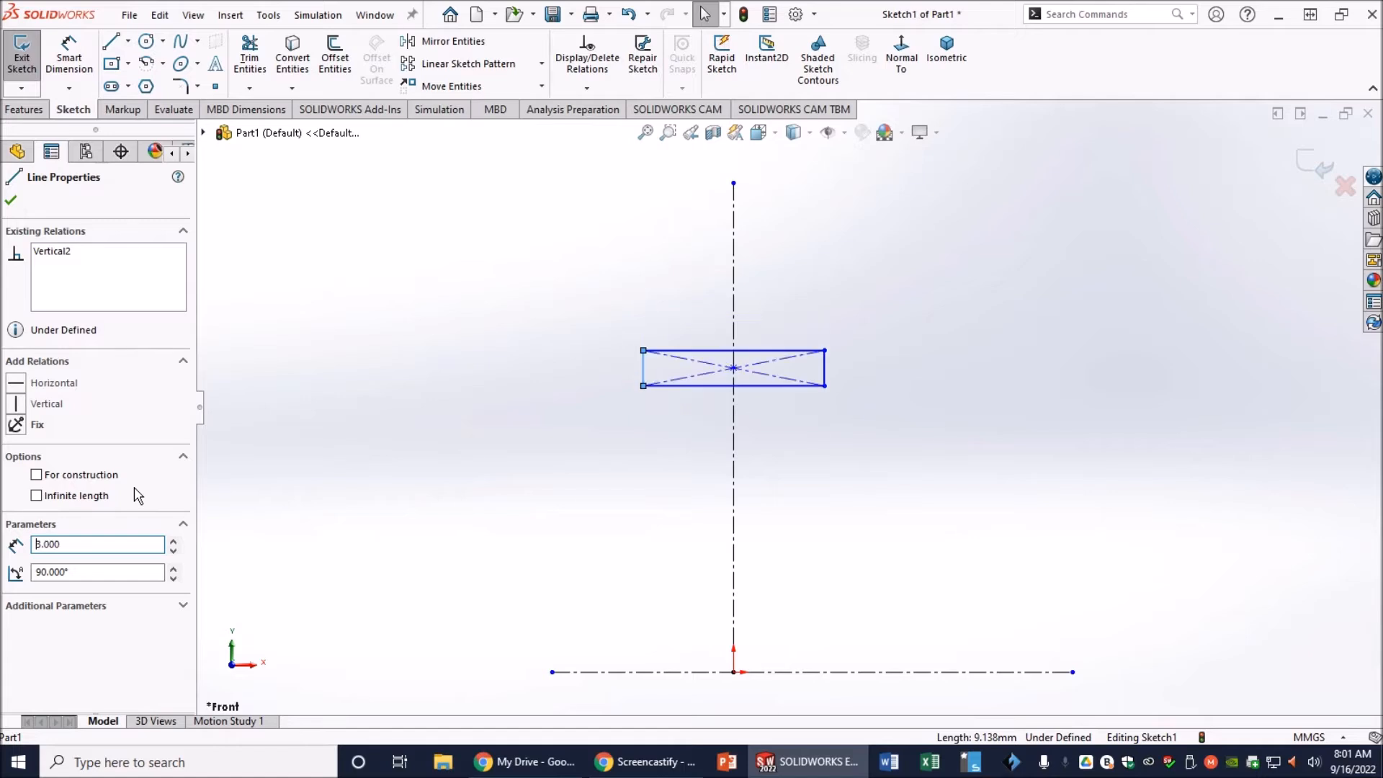
{"action": "left_click", "coordinate": [620, 429]}
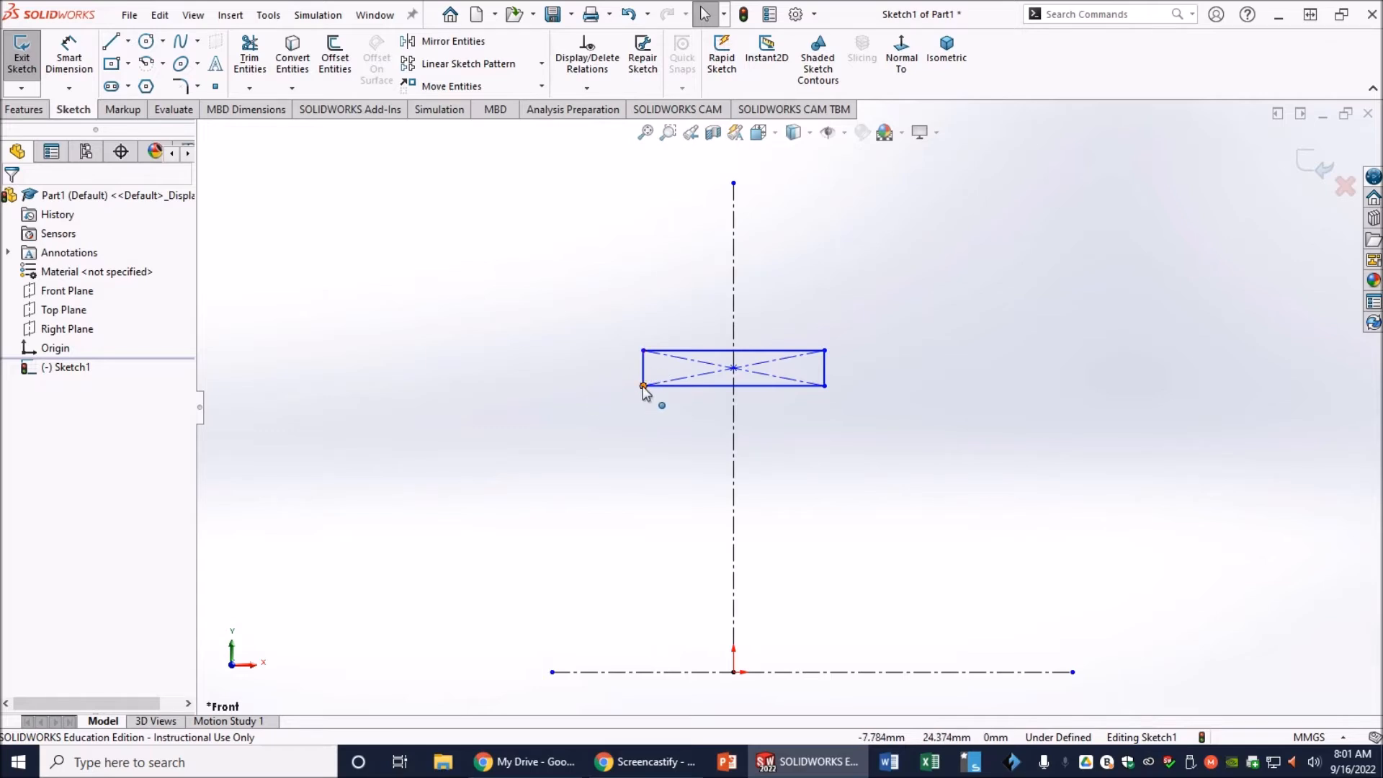
Step: Stretch the rectangle by its lower-left corner to about 24 by 8 mm and check the left line's properties
{"action": "left_click", "coordinate": [643, 386]}
{"action": "left_click_drag", "start_coordinate": [643, 387], "coordinate": [591, 476]}
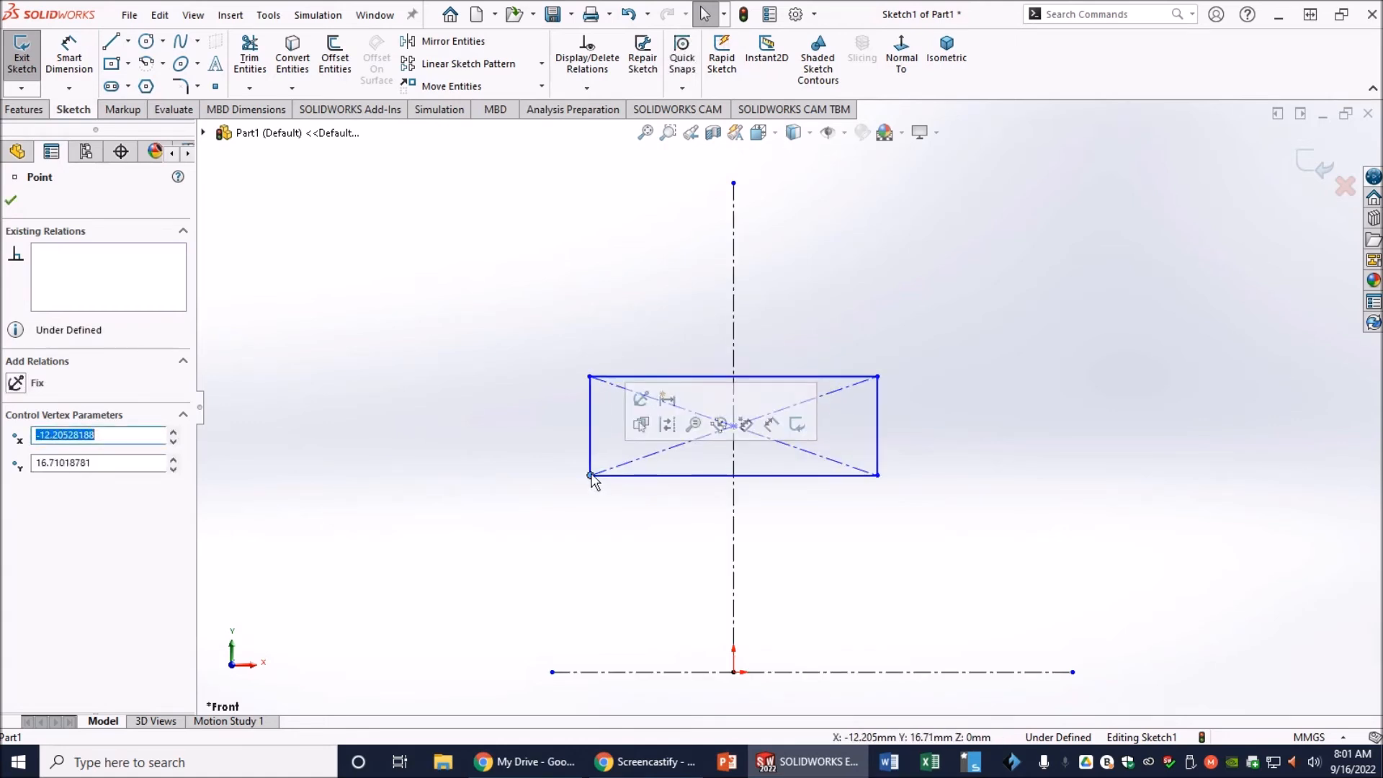
{"action": "left_click", "coordinate": [385, 441]}
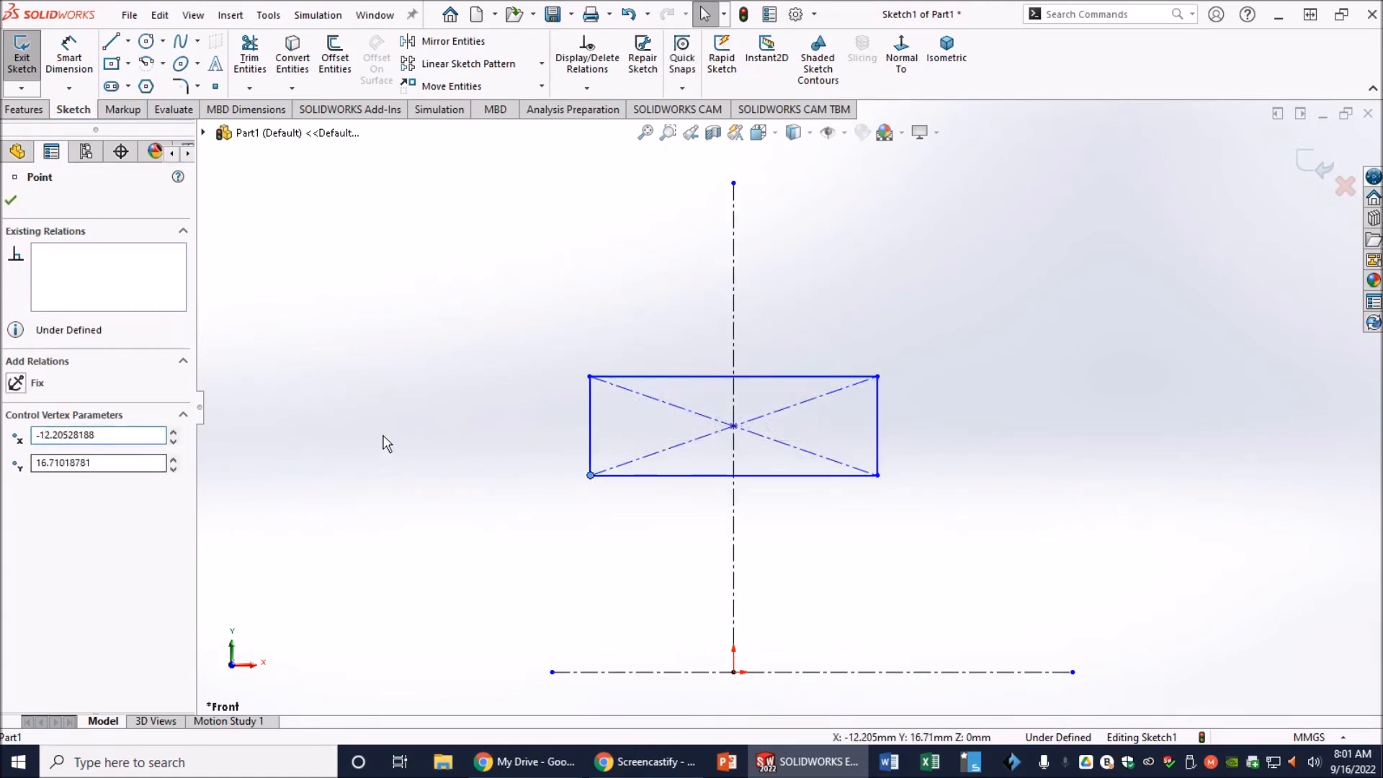
{"action": "left_click", "coordinate": [591, 444]}
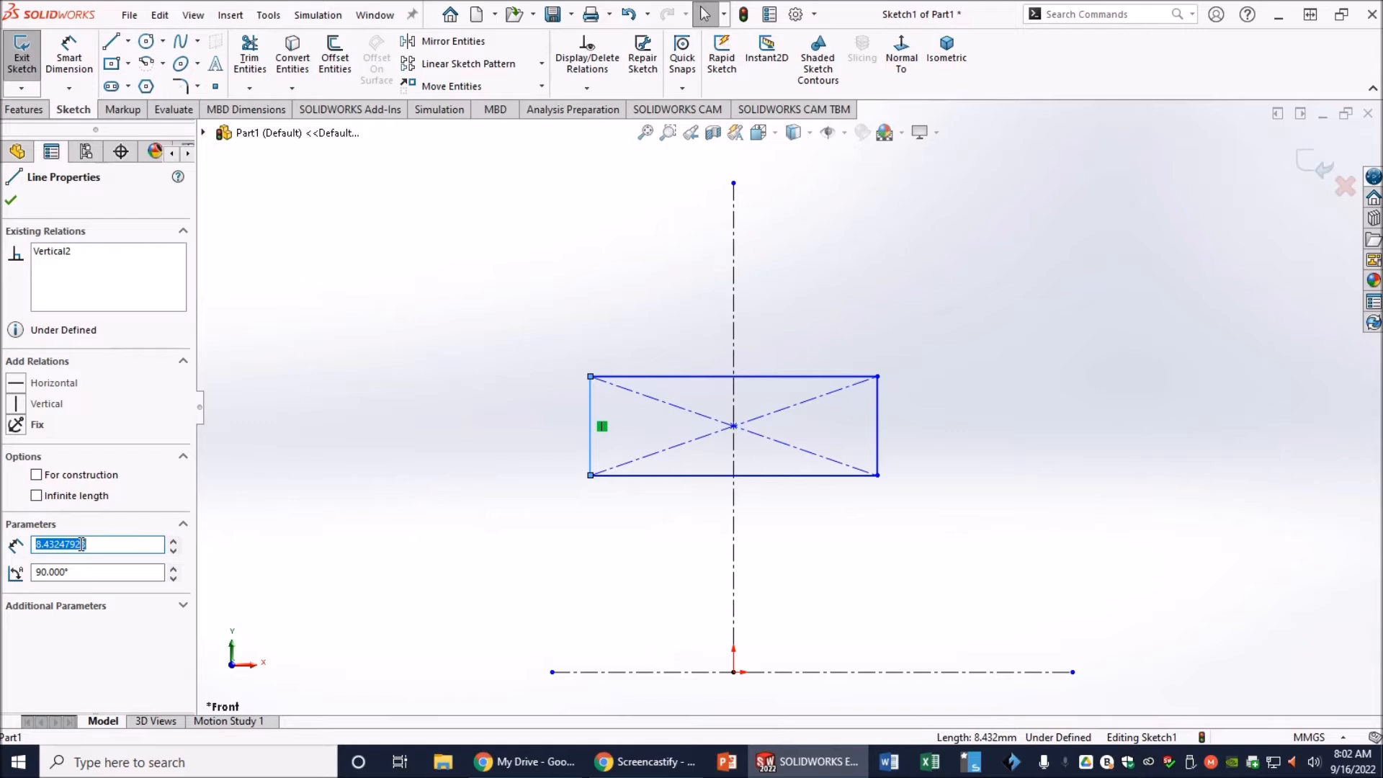
{"action": "left_click", "coordinate": [278, 546]}
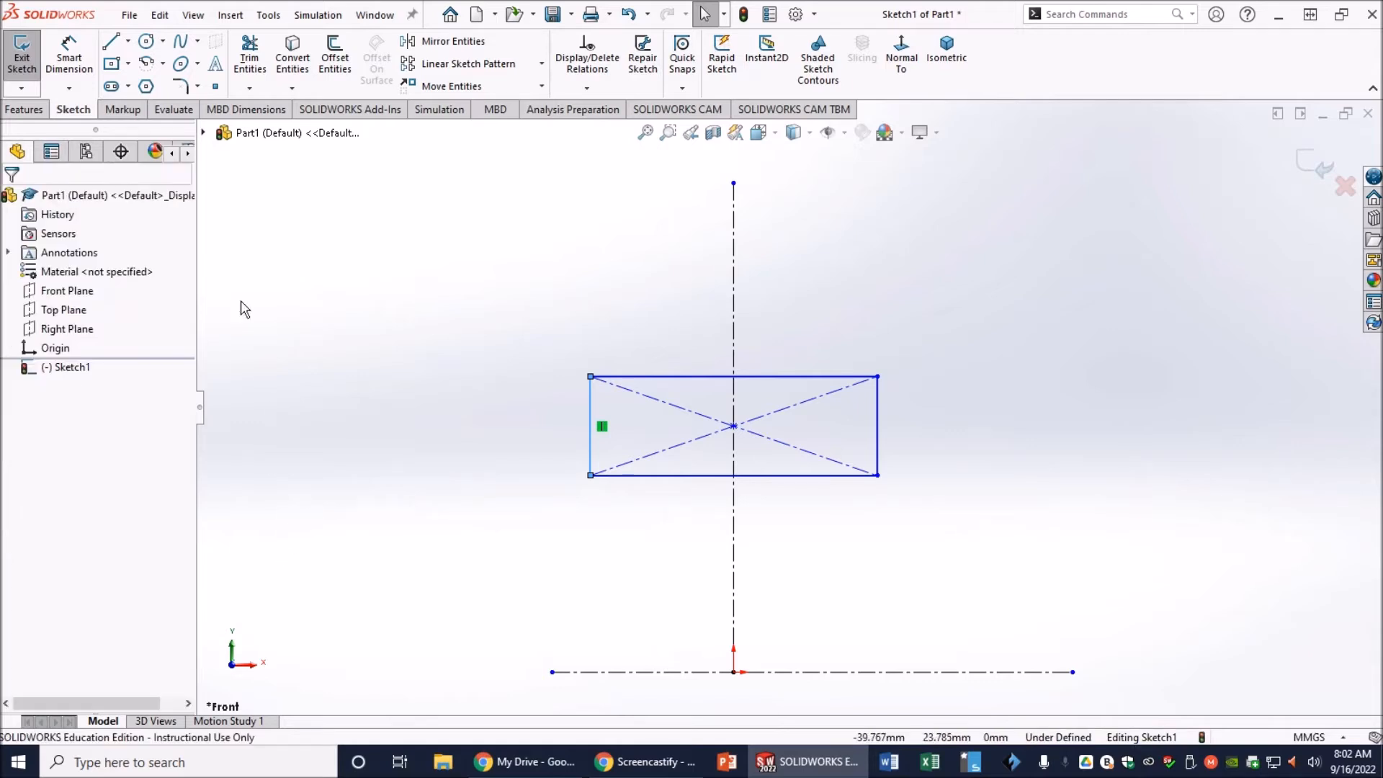
Step: Add a Smart Dimension to the rectangle's left vertical side and set it to 3 mm
{"action": "left_click", "coordinate": [81, 57]}
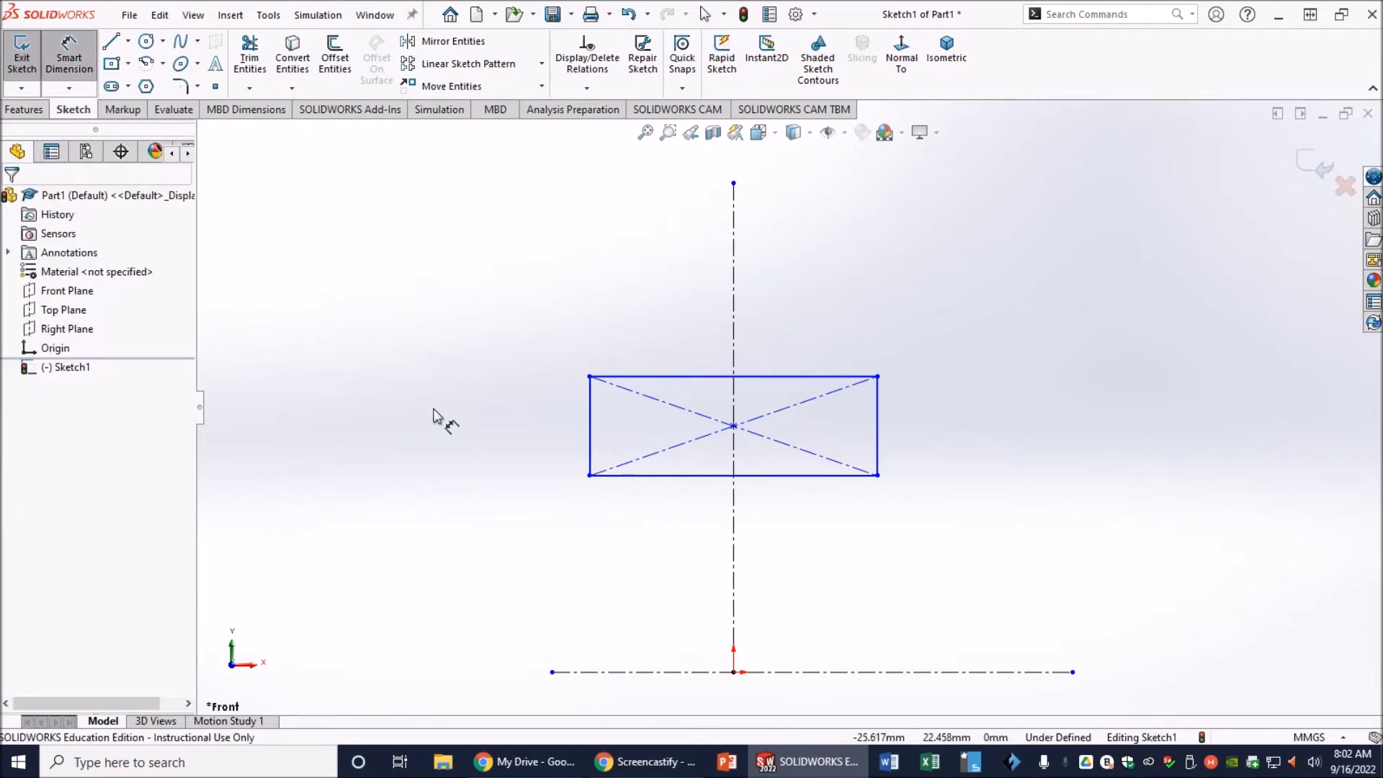
{"action": "left_click", "coordinate": [589, 436]}
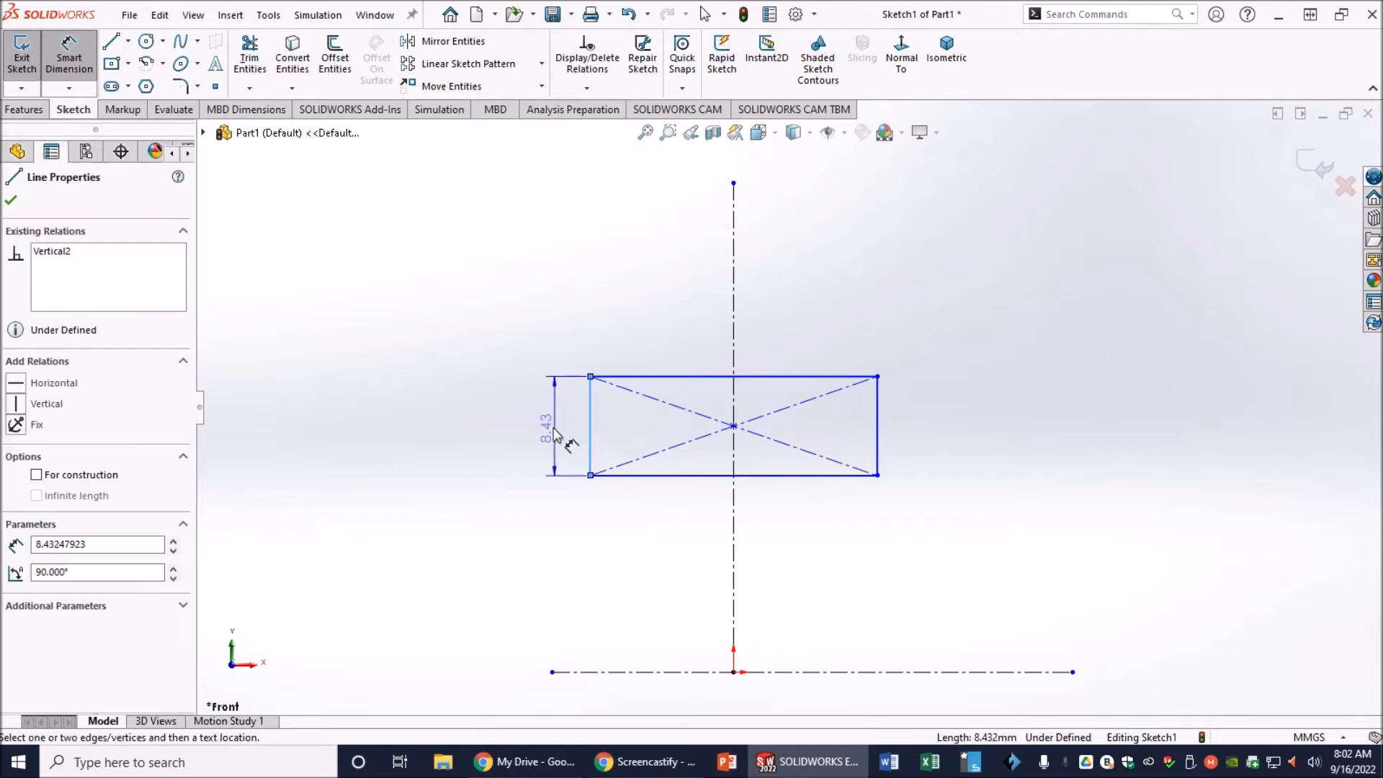
{"action": "left_click", "coordinate": [551, 425]}
{"action": "type", "text": "3"}
{"action": "key", "text": "Return"}
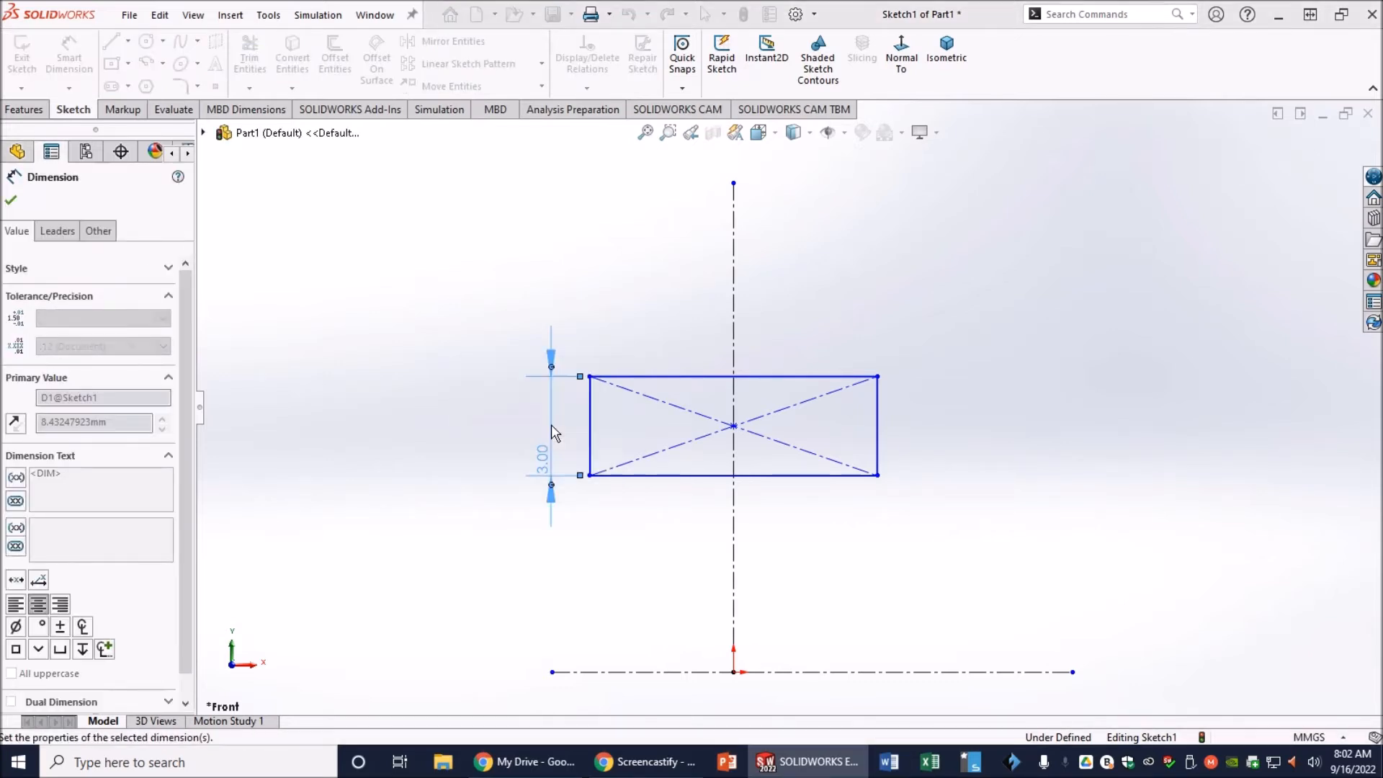
Step: Dimension the rectangle's upper horizontal side above the profile and set its length to 8 mm
{"action": "left_click", "coordinate": [682, 377]}
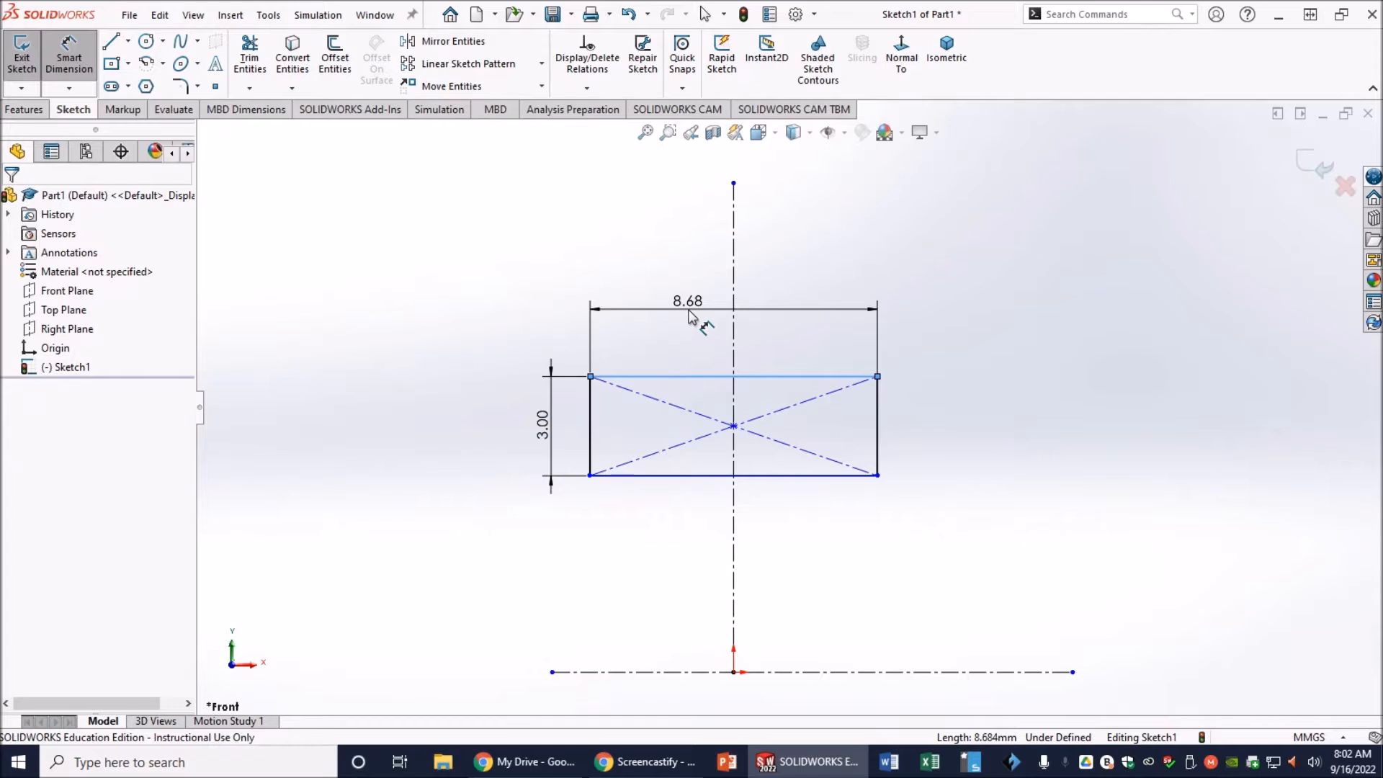
{"action": "left_click", "coordinate": [689, 311]}
{"action": "type", "text": "8"}
{"action": "key", "text": "Return"}
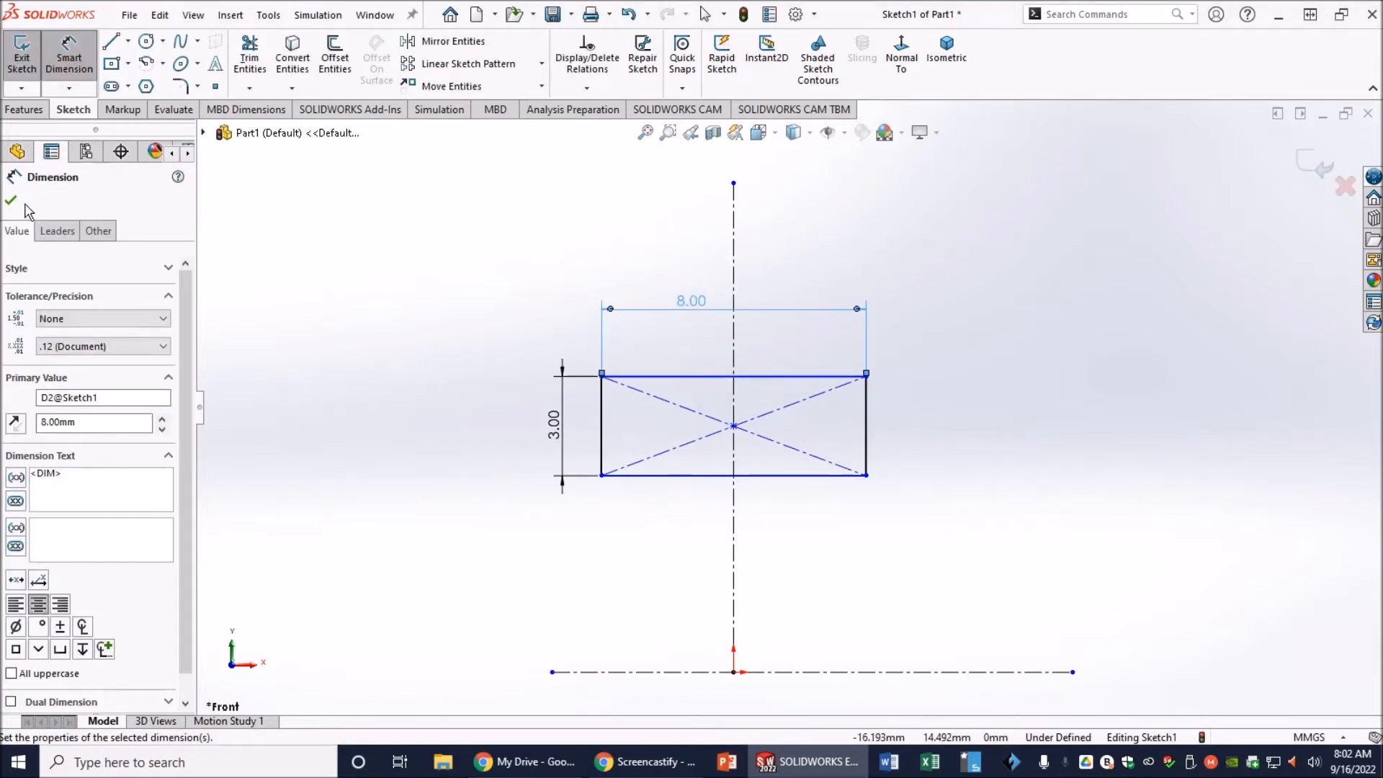
{"action": "left_click", "coordinate": [11, 201]}
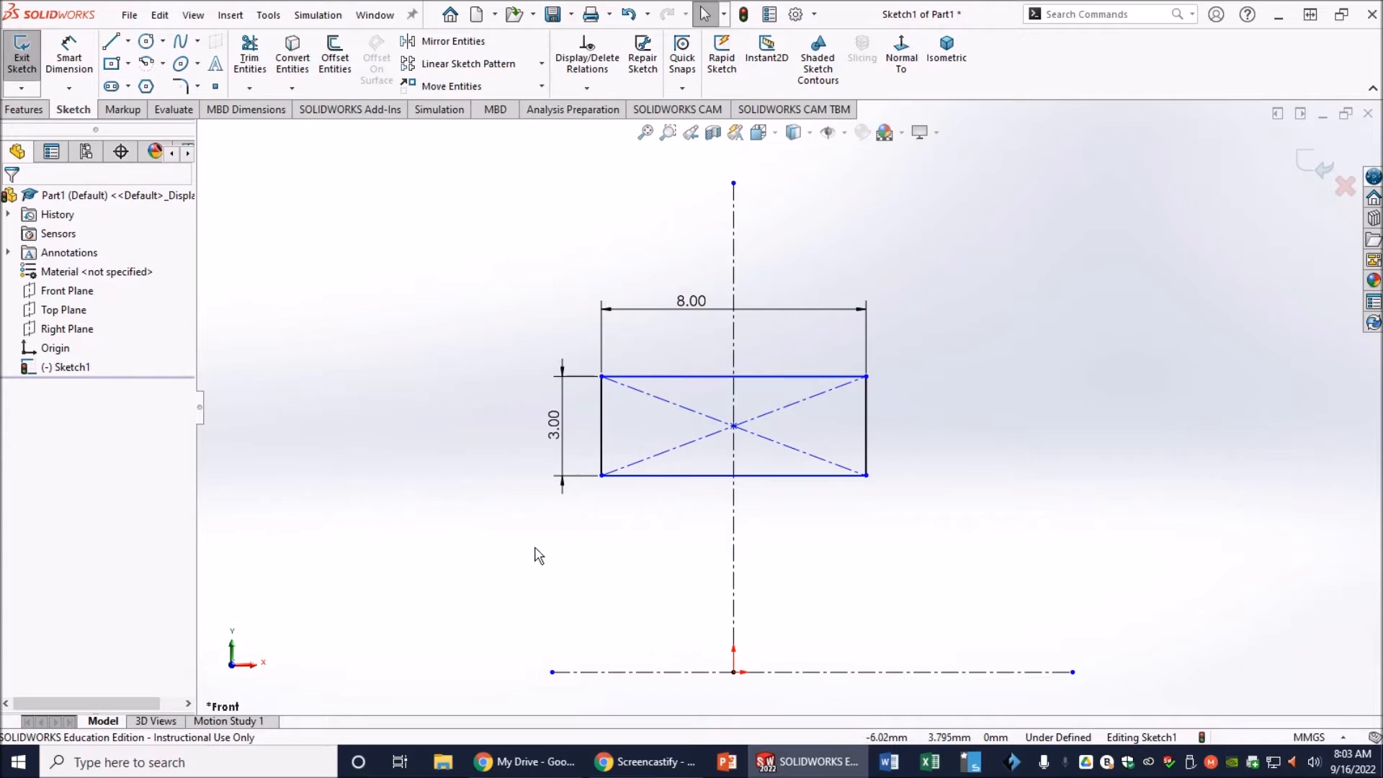
Step: Dimension the distance from the horizontal centerline to the rectangle's lower side using the expression (20.9+1.2)/2
{"action": "left_click", "coordinate": [74, 61]}
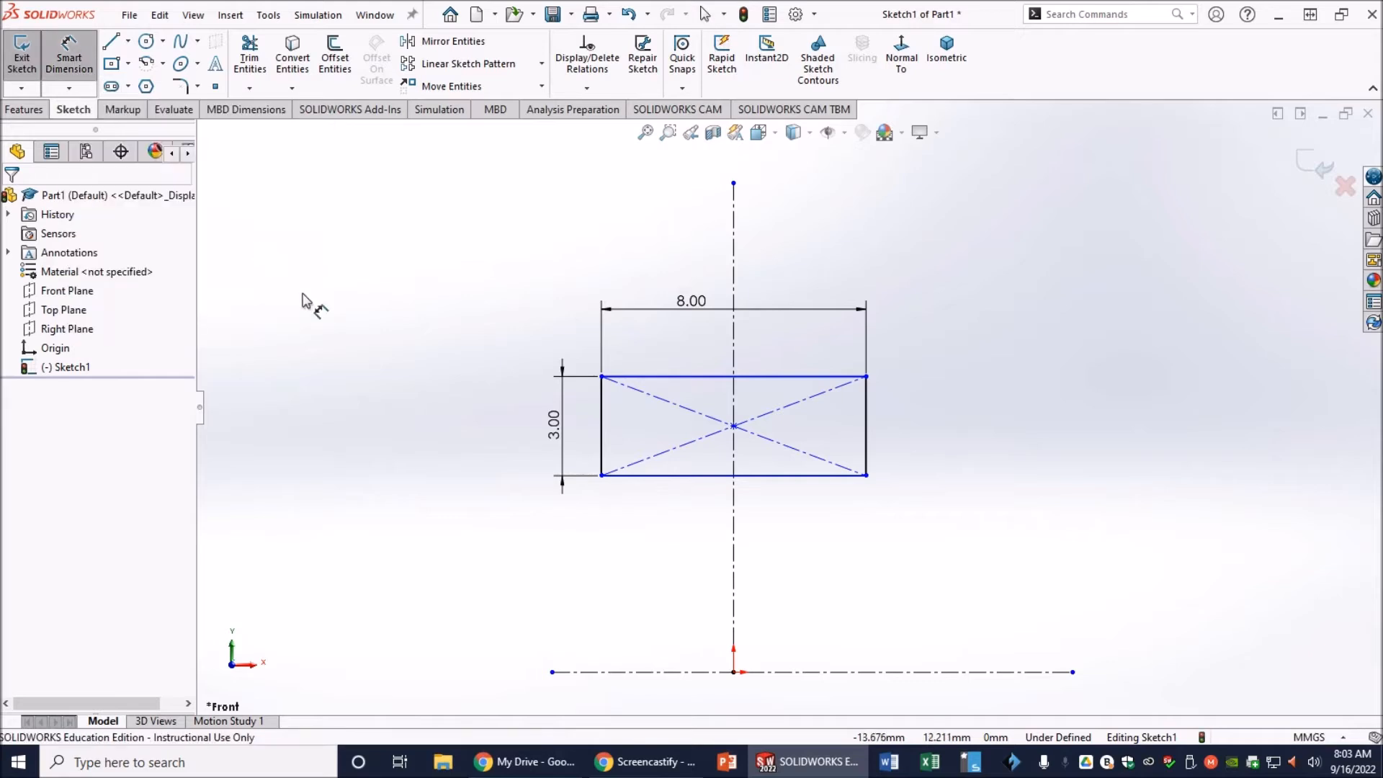
{"action": "left_click", "coordinate": [684, 672]}
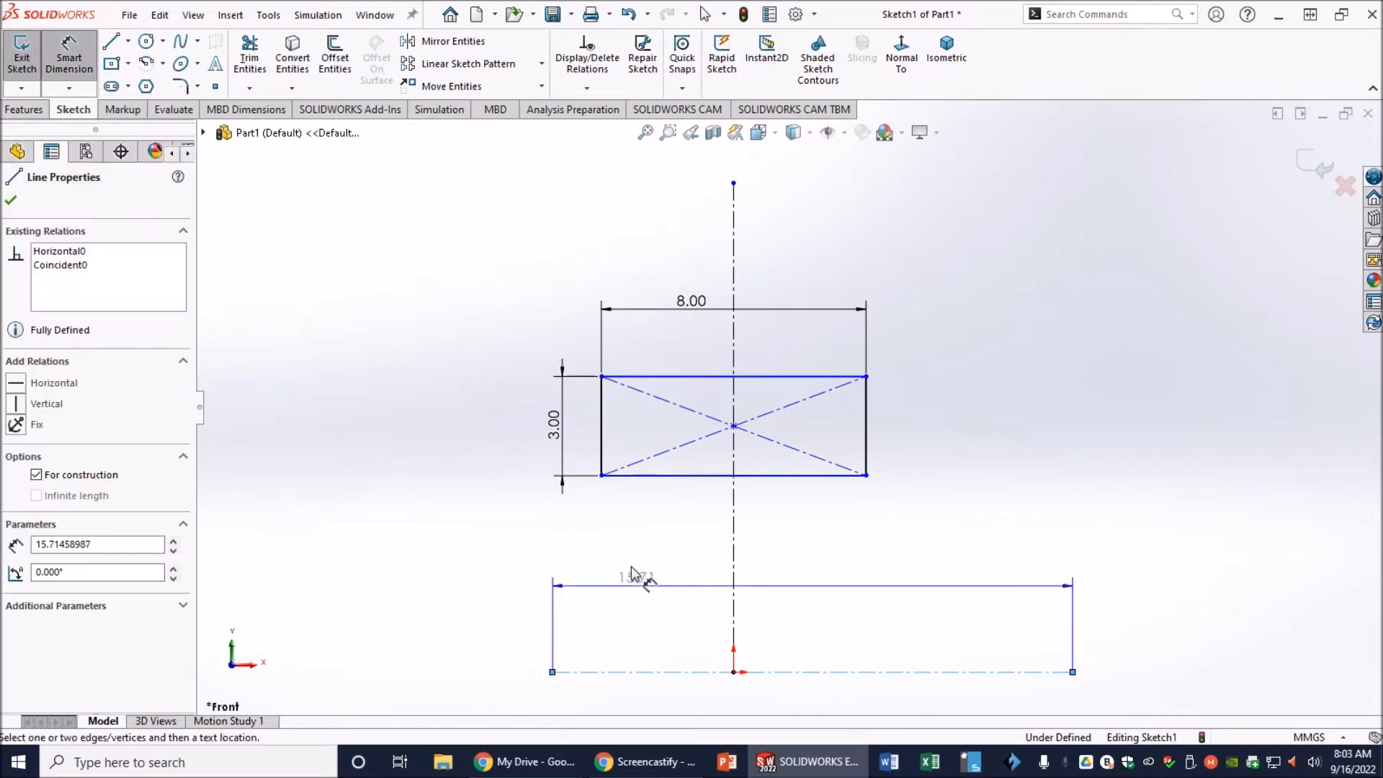
{"action": "left_click", "coordinate": [681, 478]}
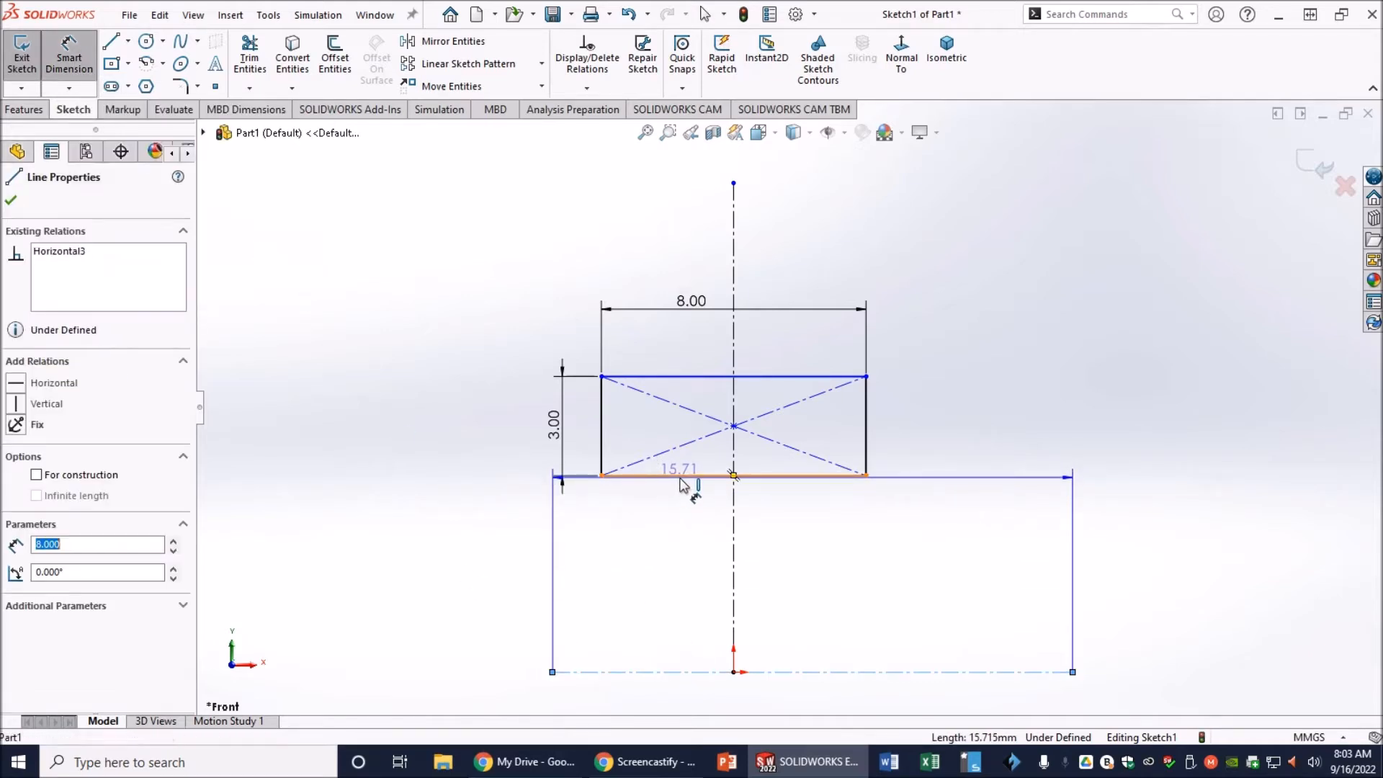
{"action": "left_click", "coordinate": [646, 571]}
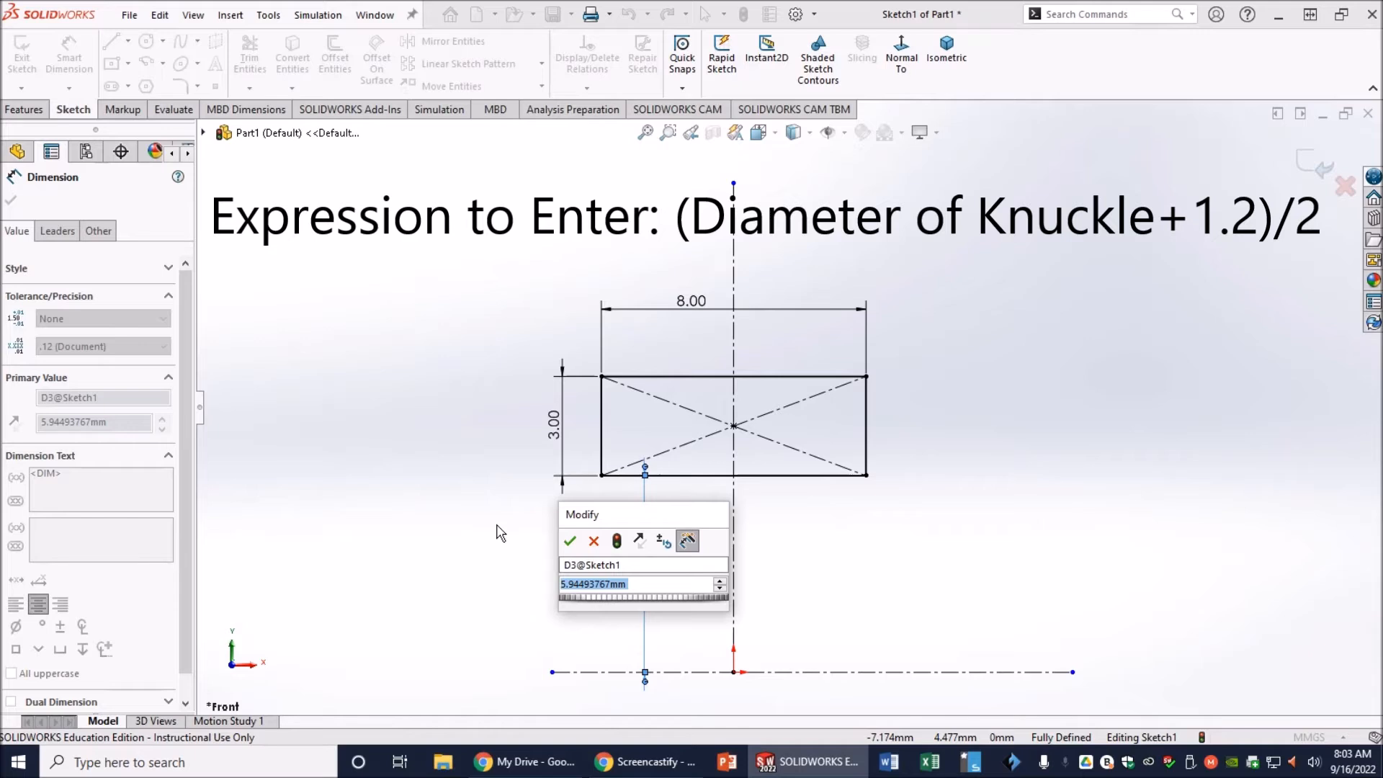
{"action": "type", "text": "("}
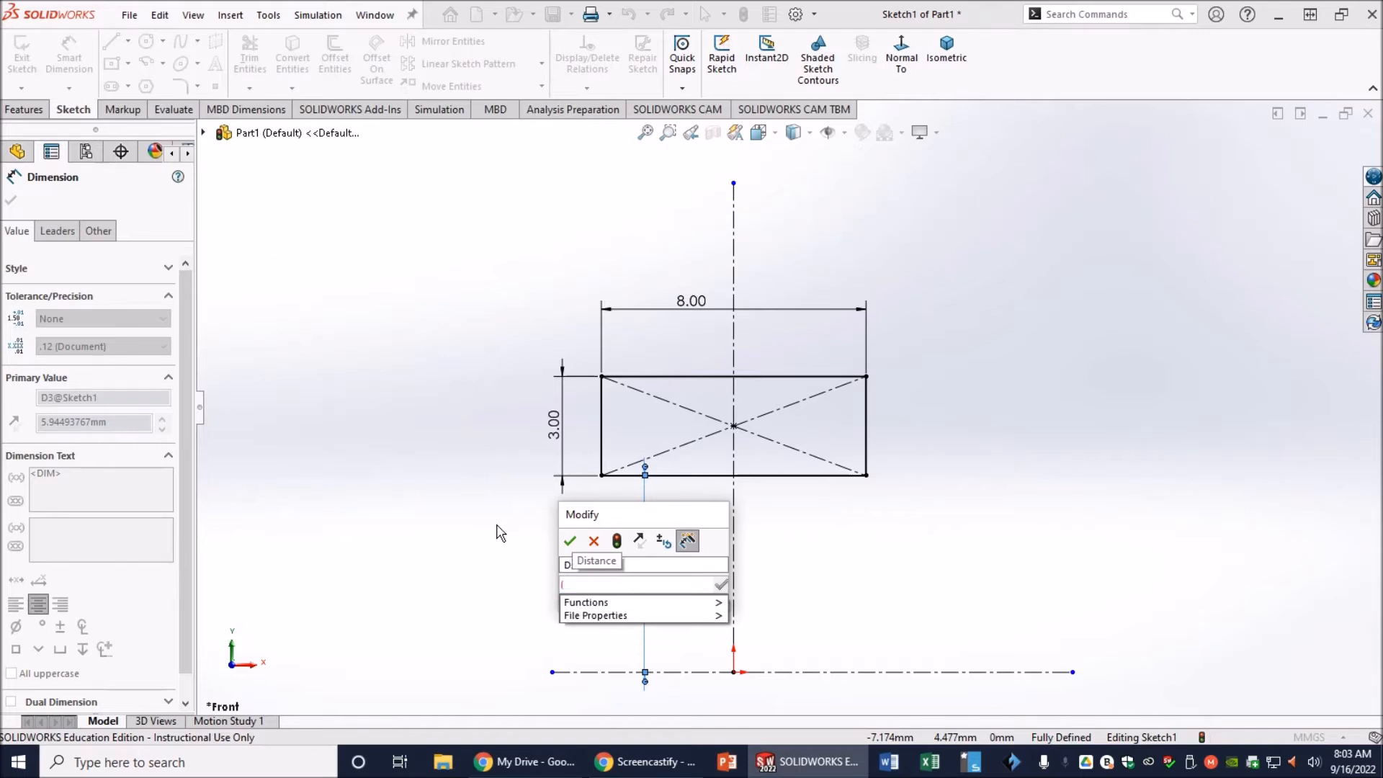
{"action": "type", "text": "20"}
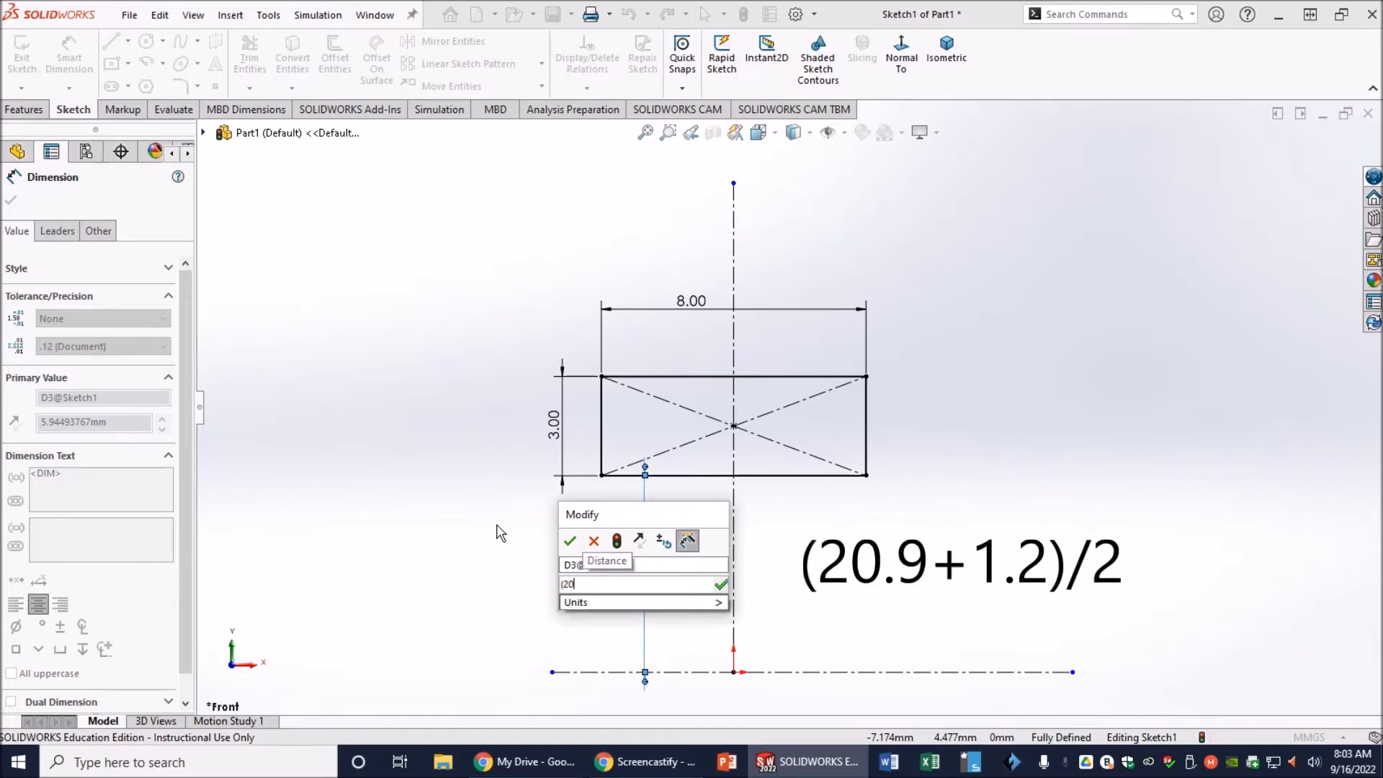
{"action": "type", "text": ".9+1"}
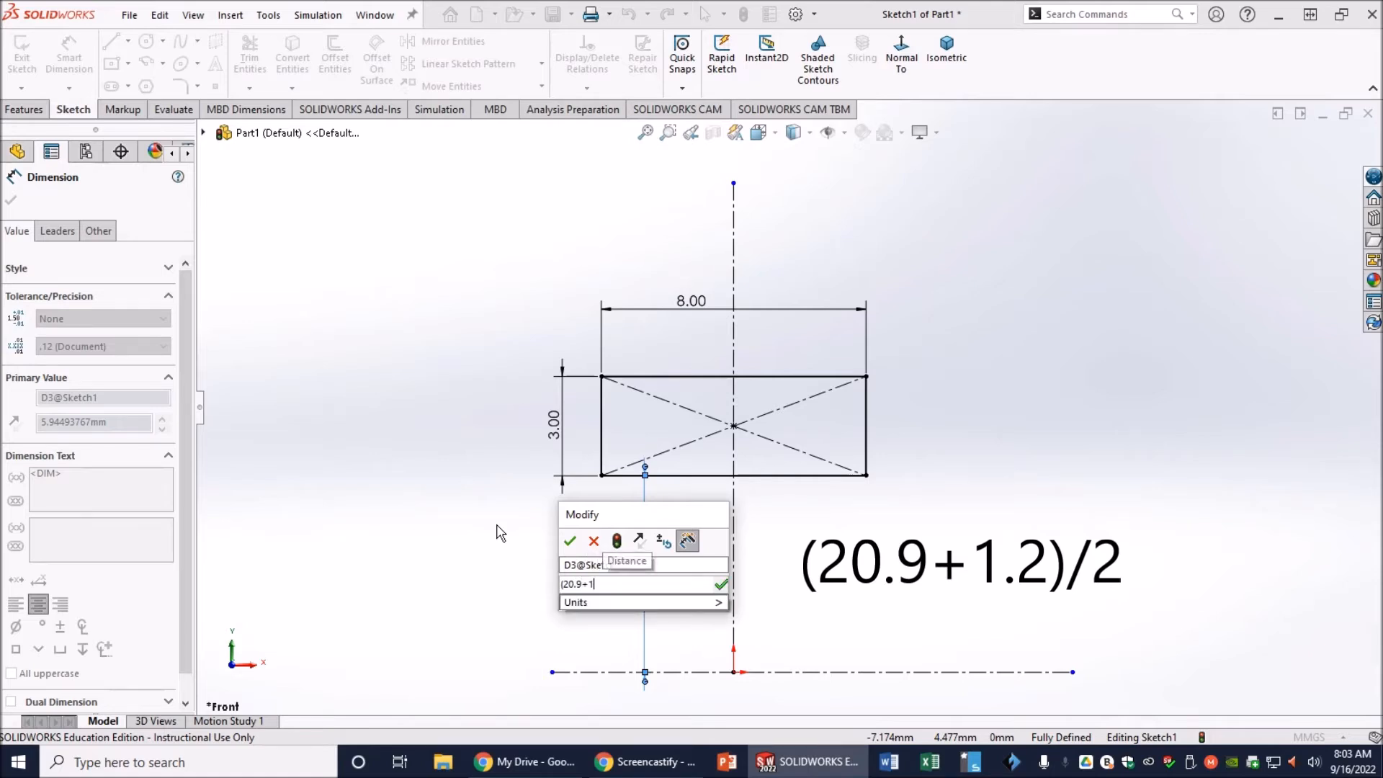
{"action": "type", "text": ".2"}
{"action": "type", "text": ")"}
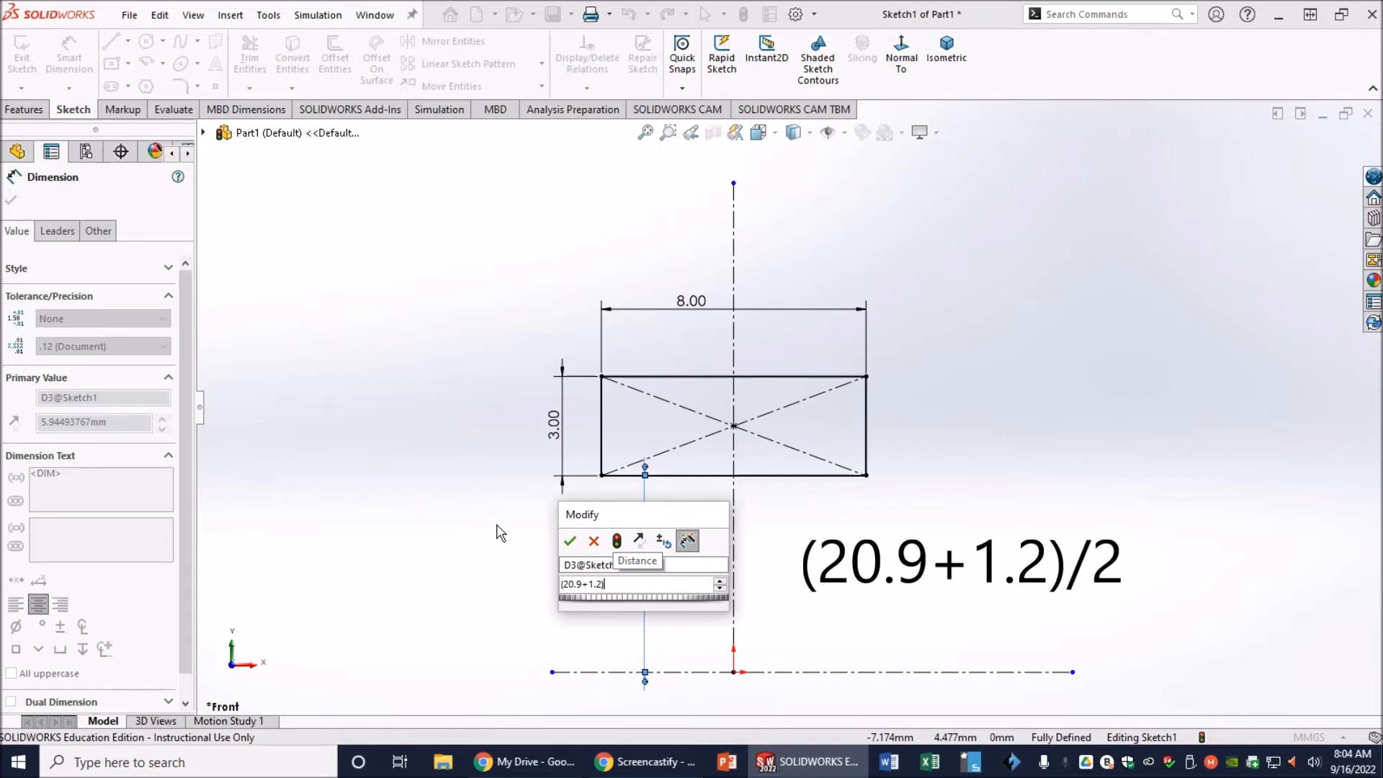
{"action": "type", "text": "/"}
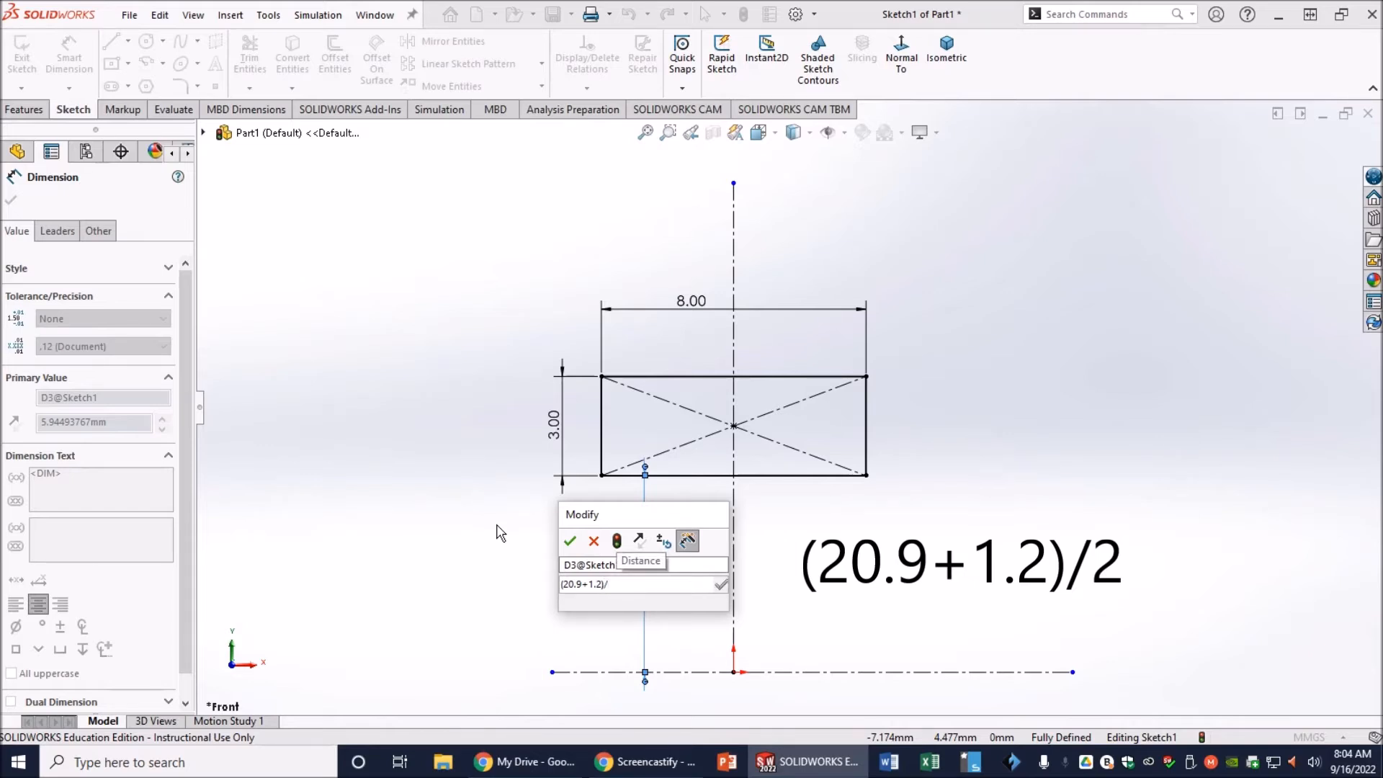
{"action": "type", "text": "2"}
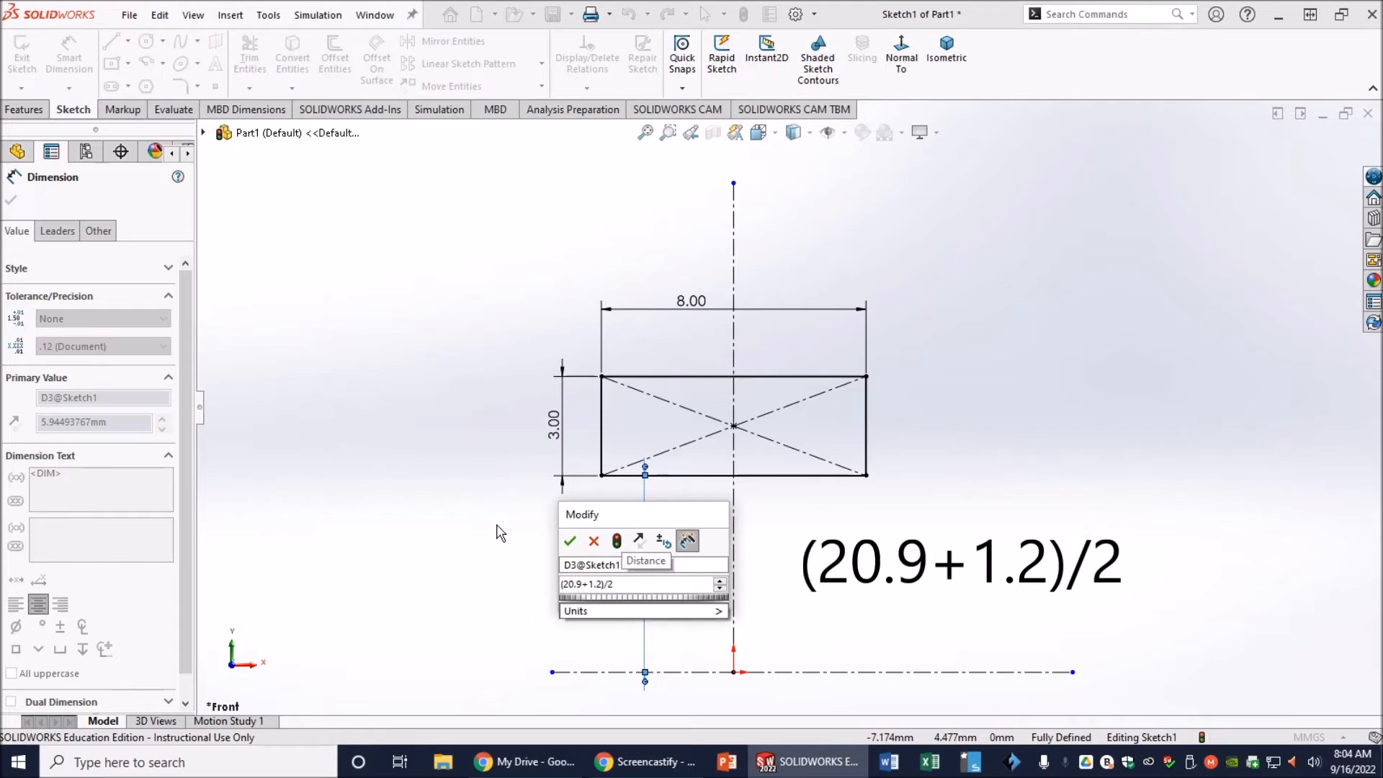
{"action": "key", "text": "Return"}
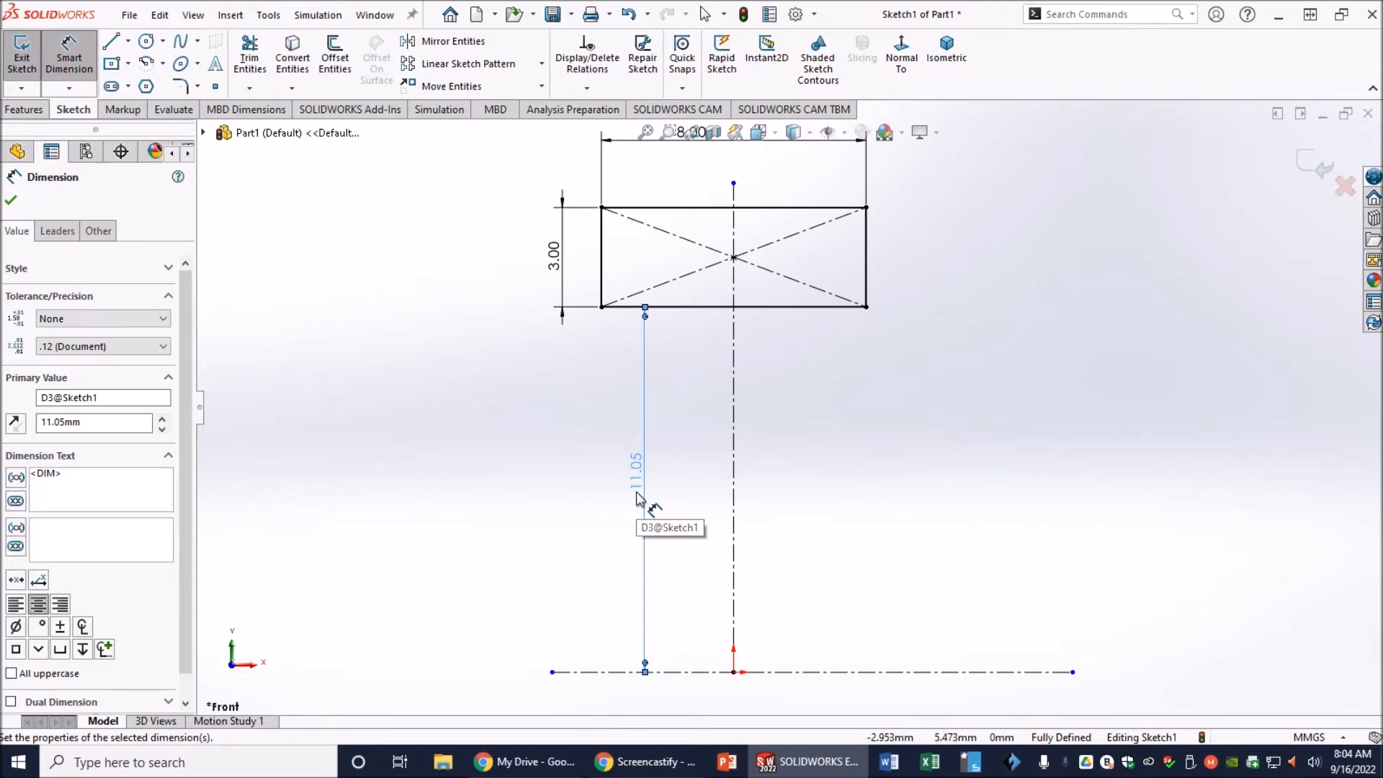
{"action": "scroll", "coordinate": [564, 453], "scroll_direction": "up", "scroll_amount": 1}
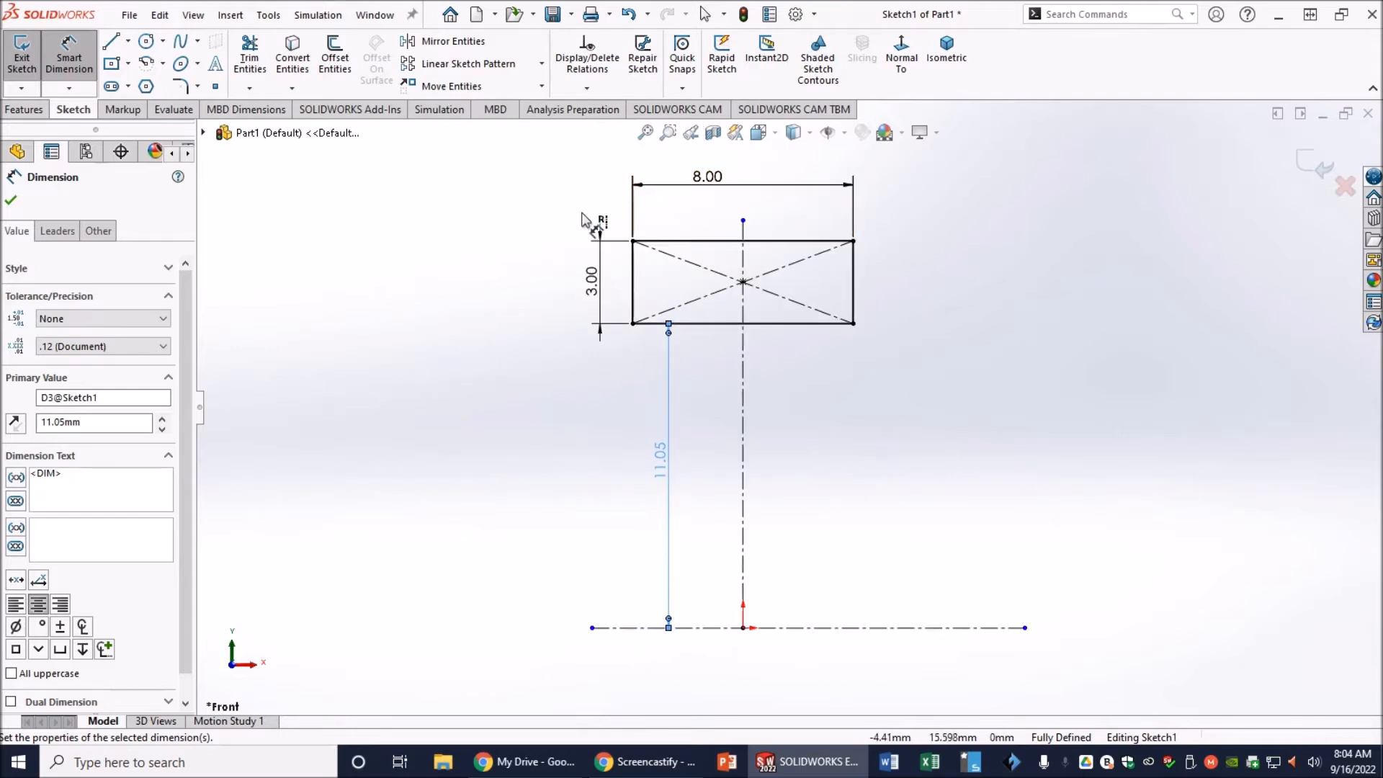
{"action": "left_click", "coordinate": [11, 203]}
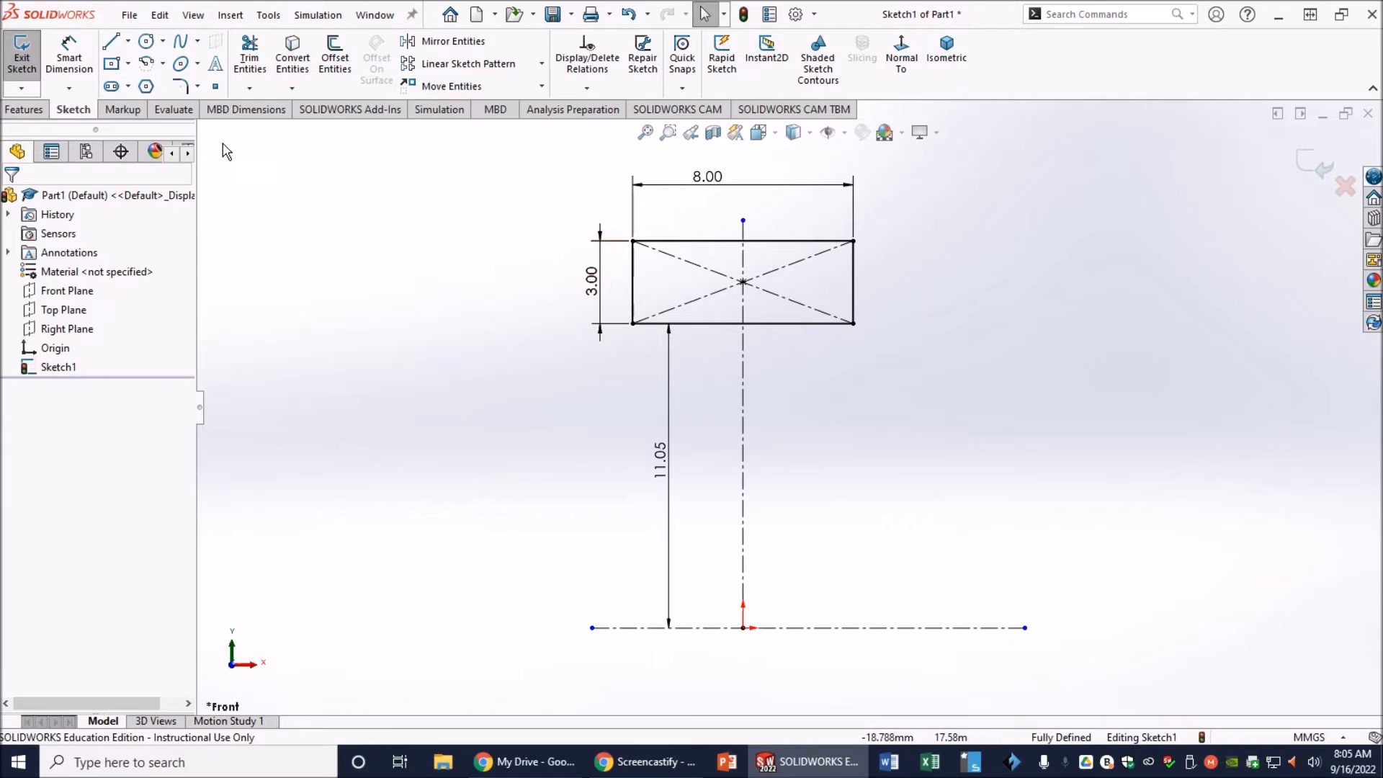
Step: Apply 1 mm sketch fillets to the rectangle's two lower corners
{"action": "left_click", "coordinate": [181, 88]}
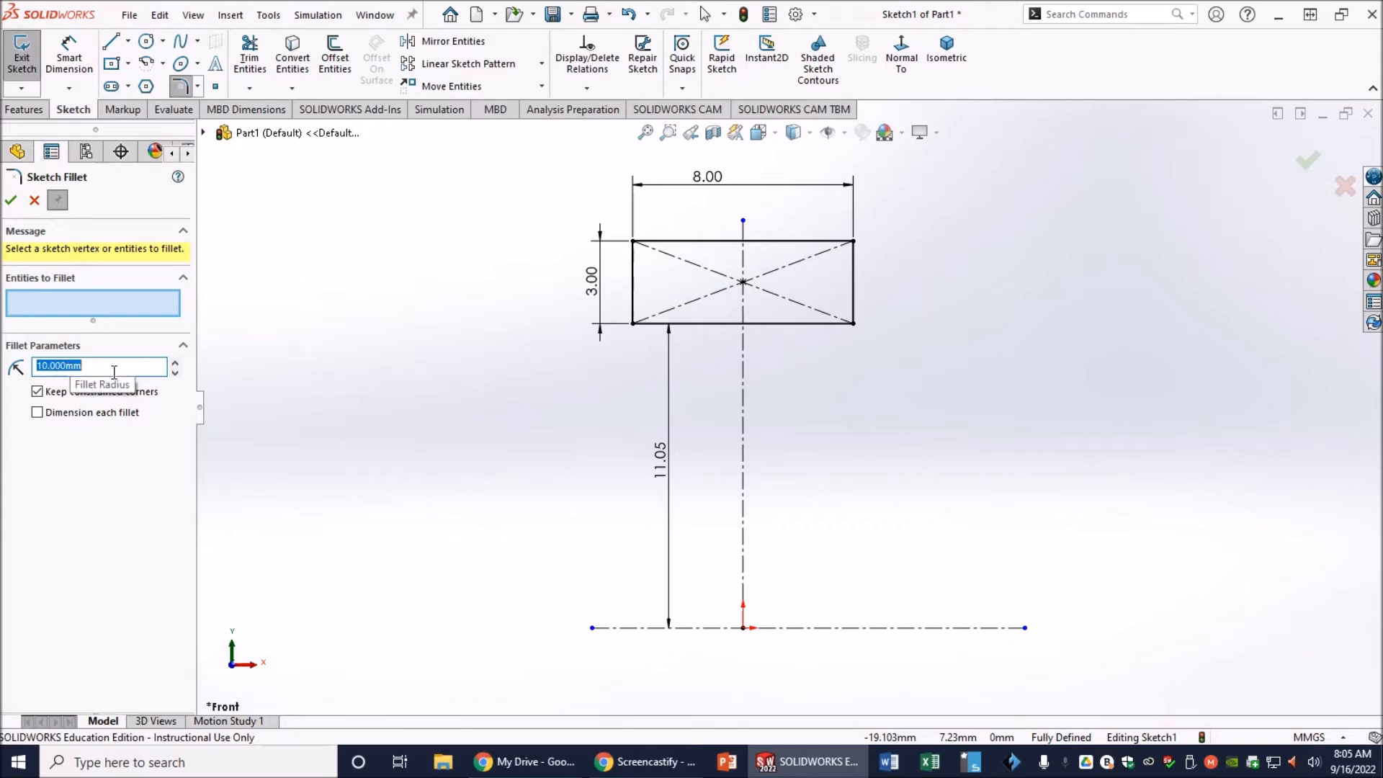
{"action": "type", "text": "1"}
{"action": "key", "text": "Return"}
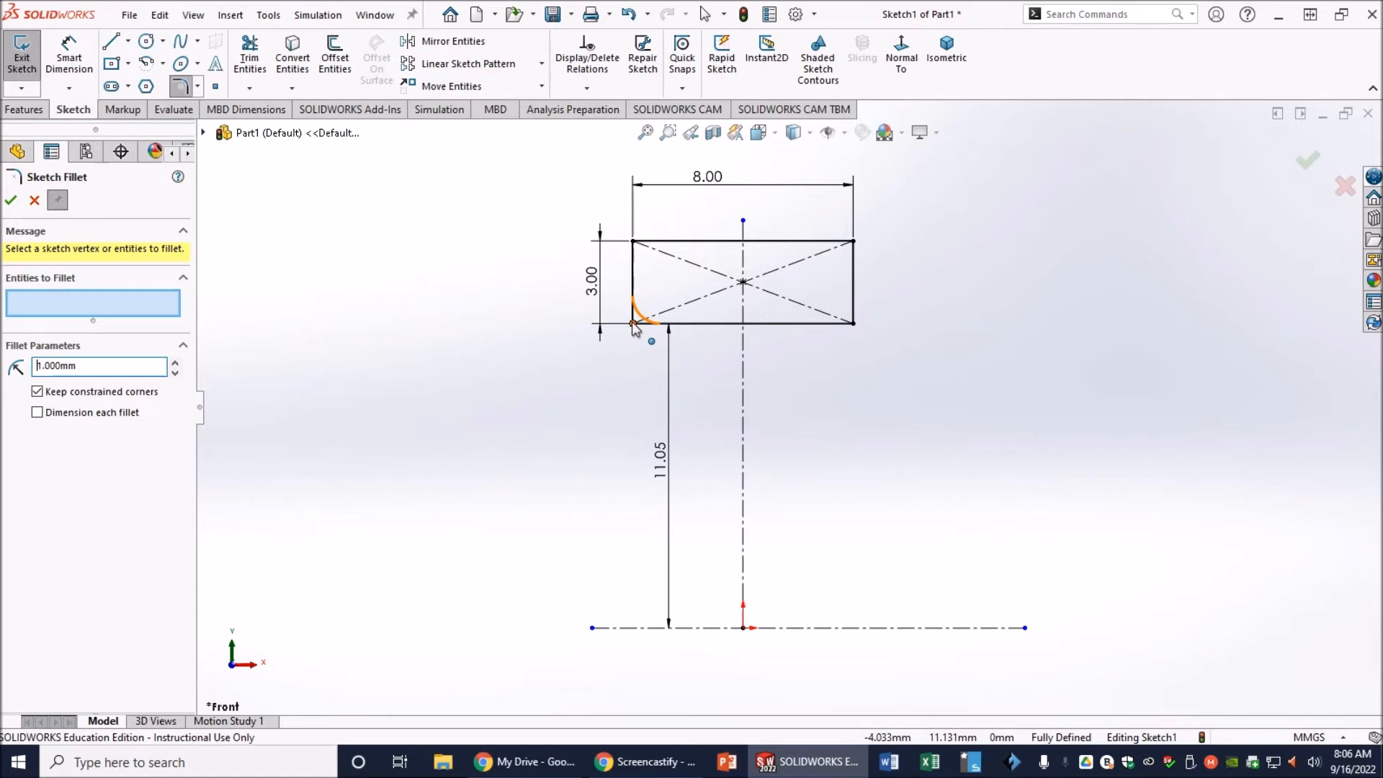
{"action": "left_click", "coordinate": [632, 321]}
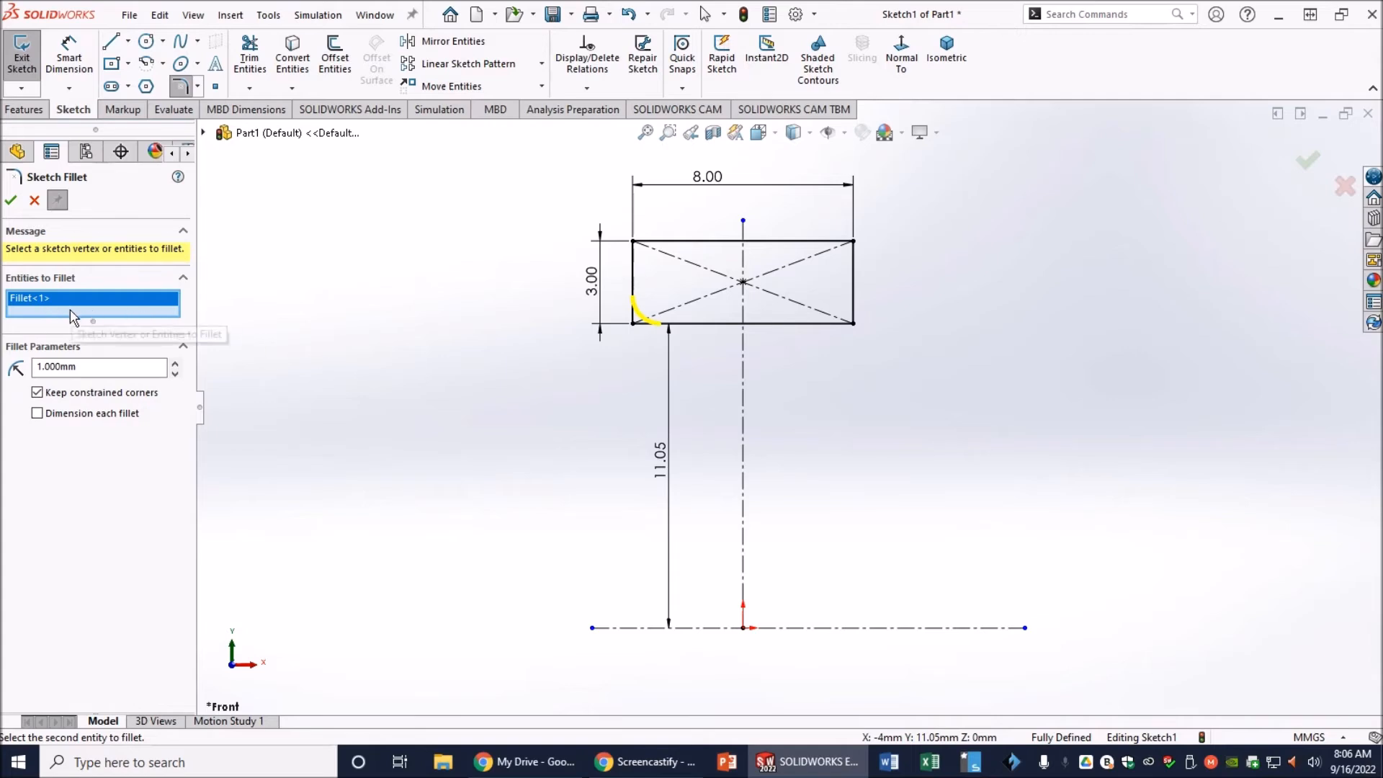
{"action": "left_click", "coordinate": [853, 322]}
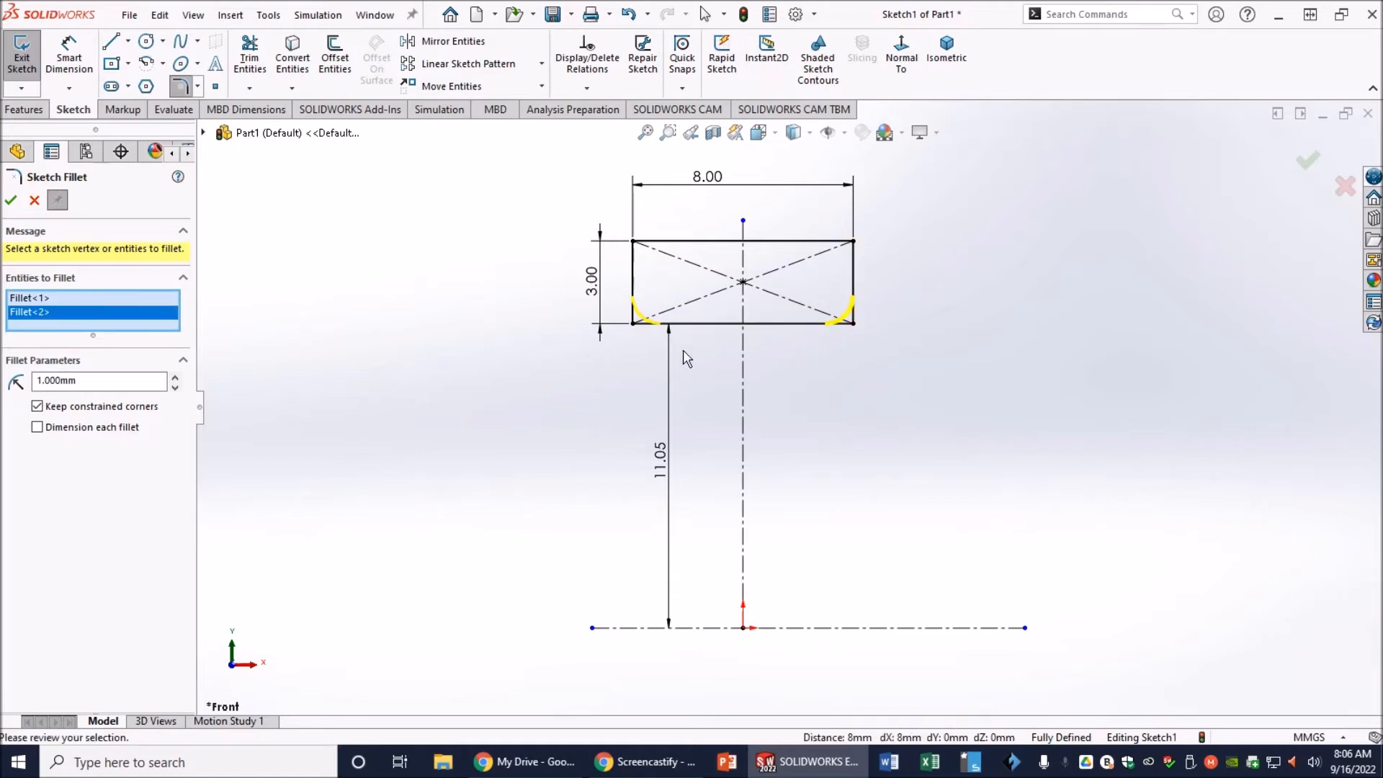
{"action": "left_click", "coordinate": [11, 204]}
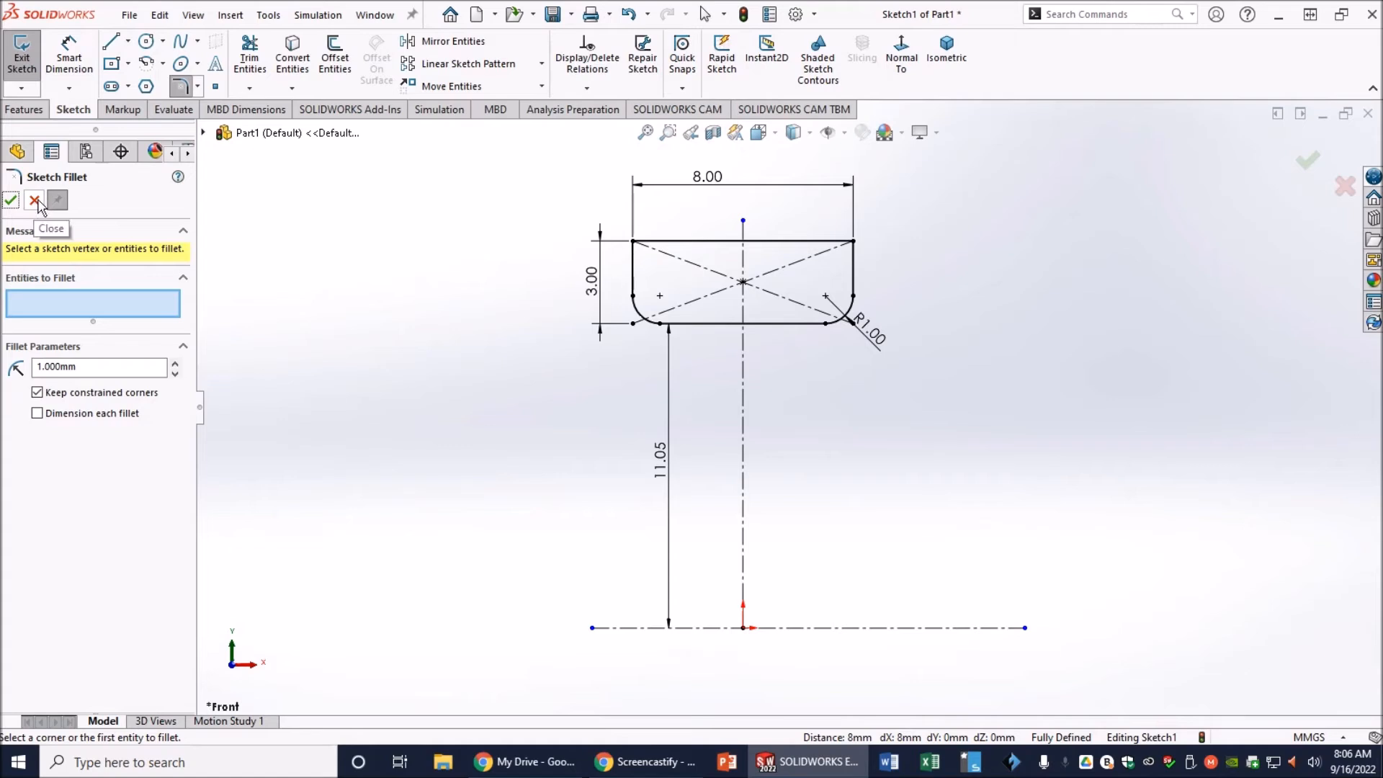
{"action": "left_click", "coordinate": [35, 201]}
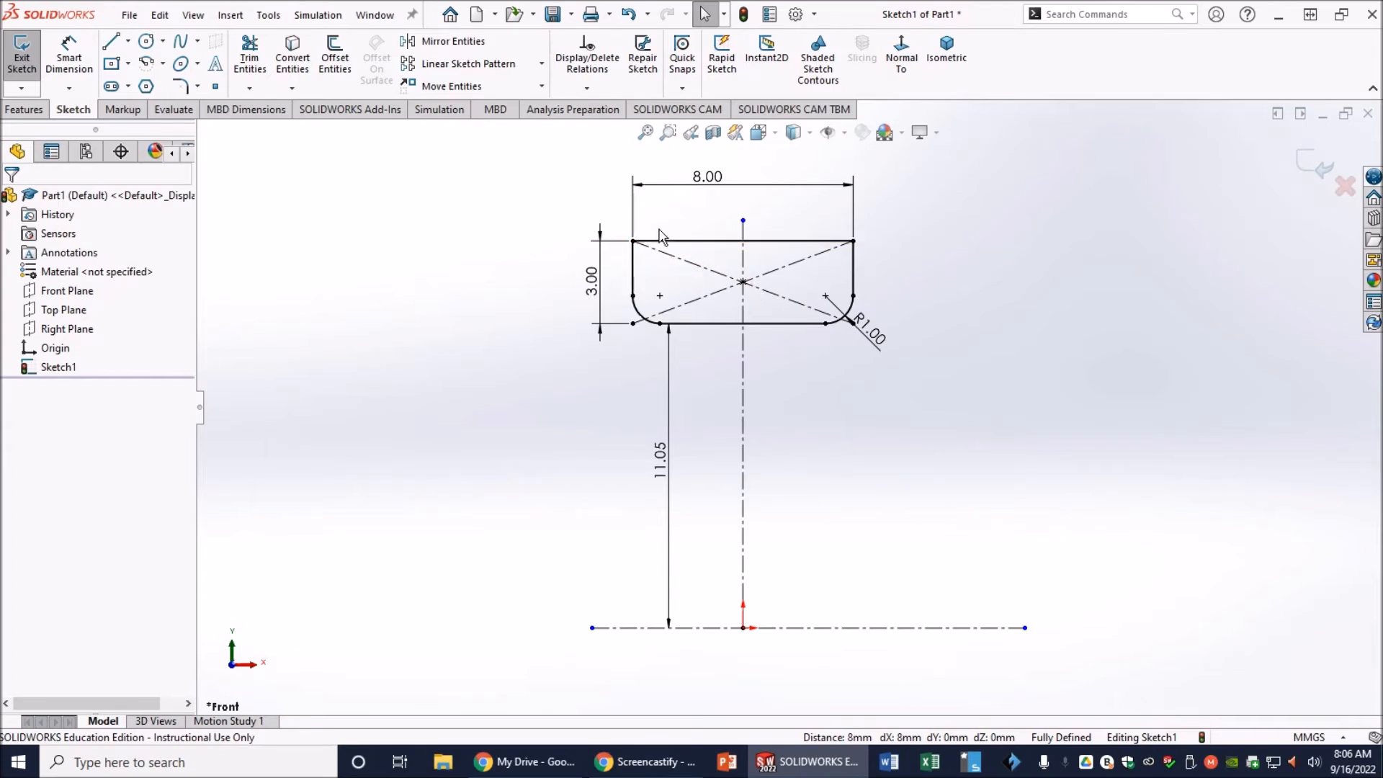
Step: Sketch a diagonal line about 1.4 mm long at 45° from the rectangle's left side, 1 mm below its upper-left corner, to the upper side
{"action": "scroll", "coordinate": [657, 257], "scroll_direction": "down", "scroll_amount": 5}
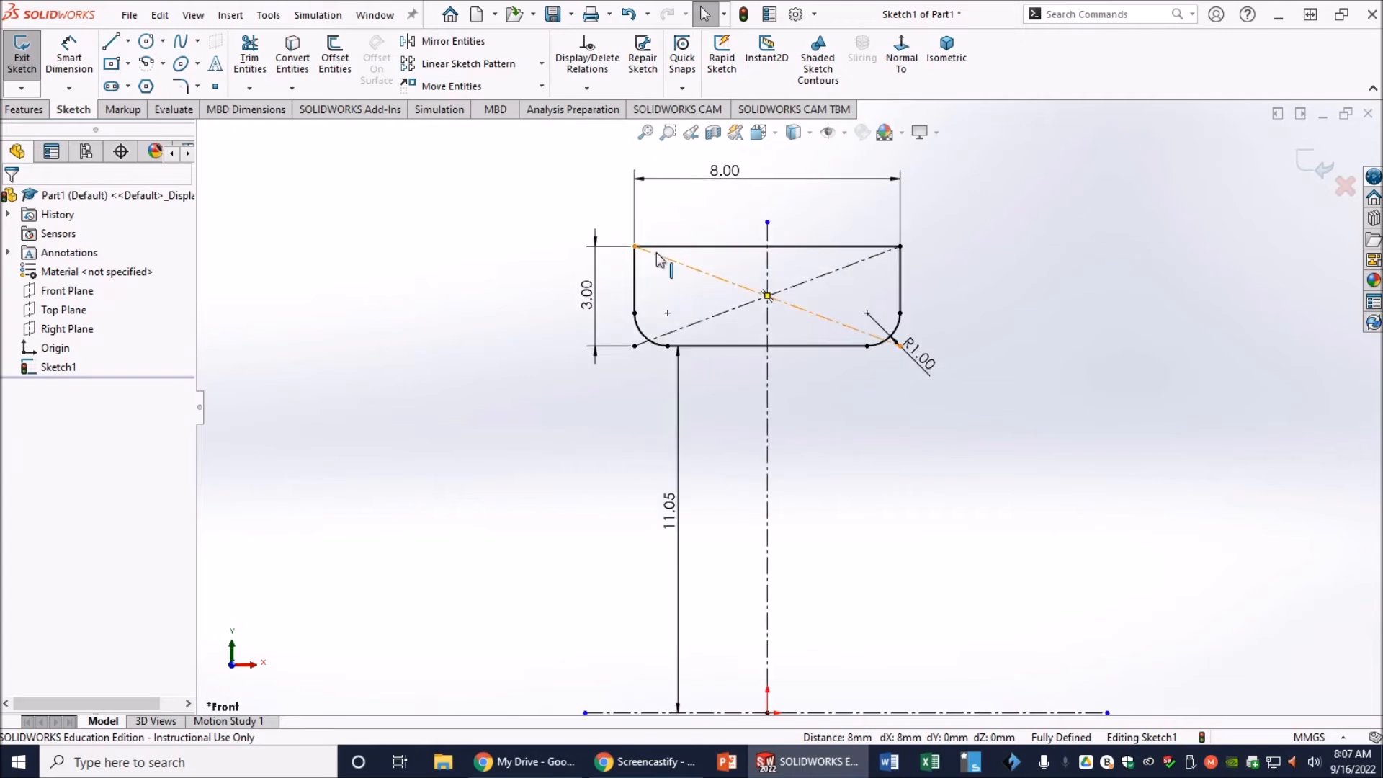
{"action": "scroll", "coordinate": [657, 258], "scroll_direction": "down", "scroll_amount": 5}
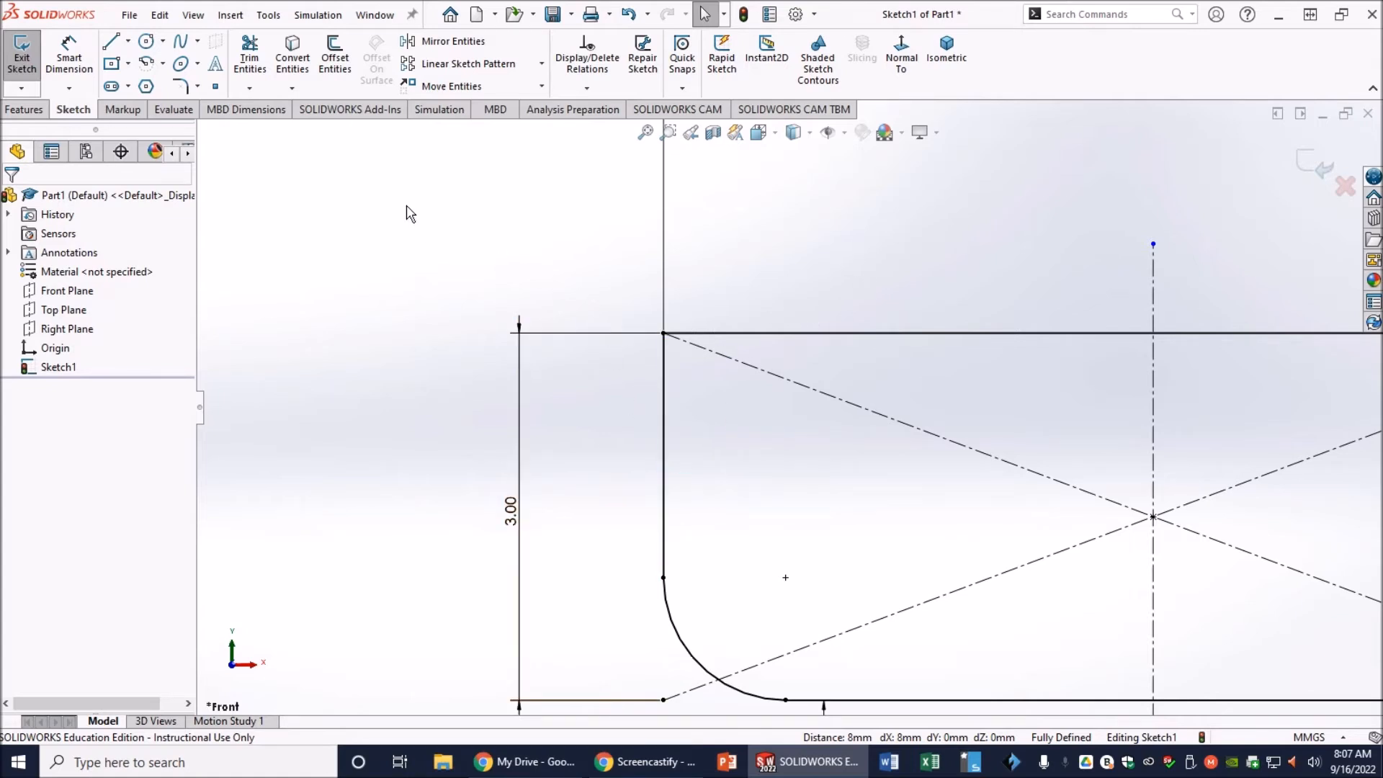
{"action": "left_click", "coordinate": [111, 45]}
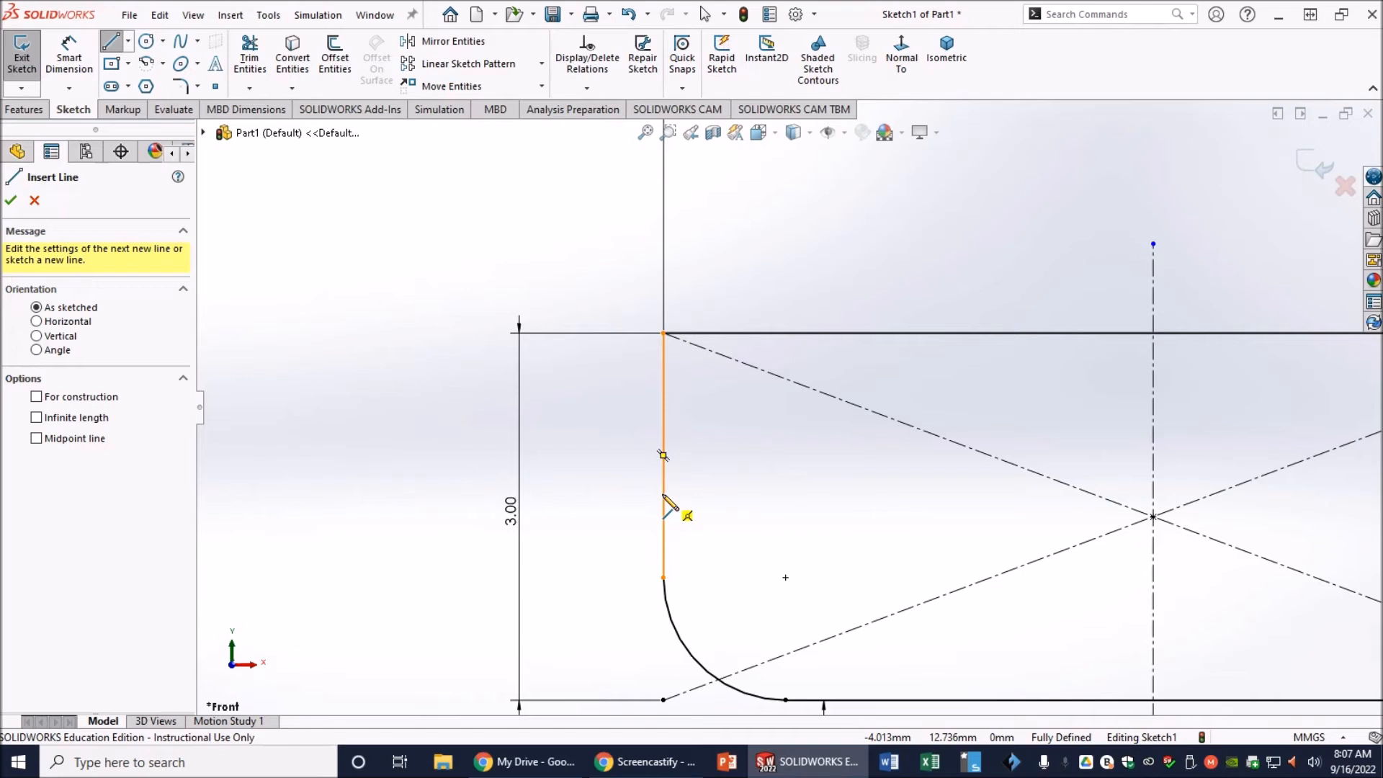
{"action": "left_click", "coordinate": [663, 455]}
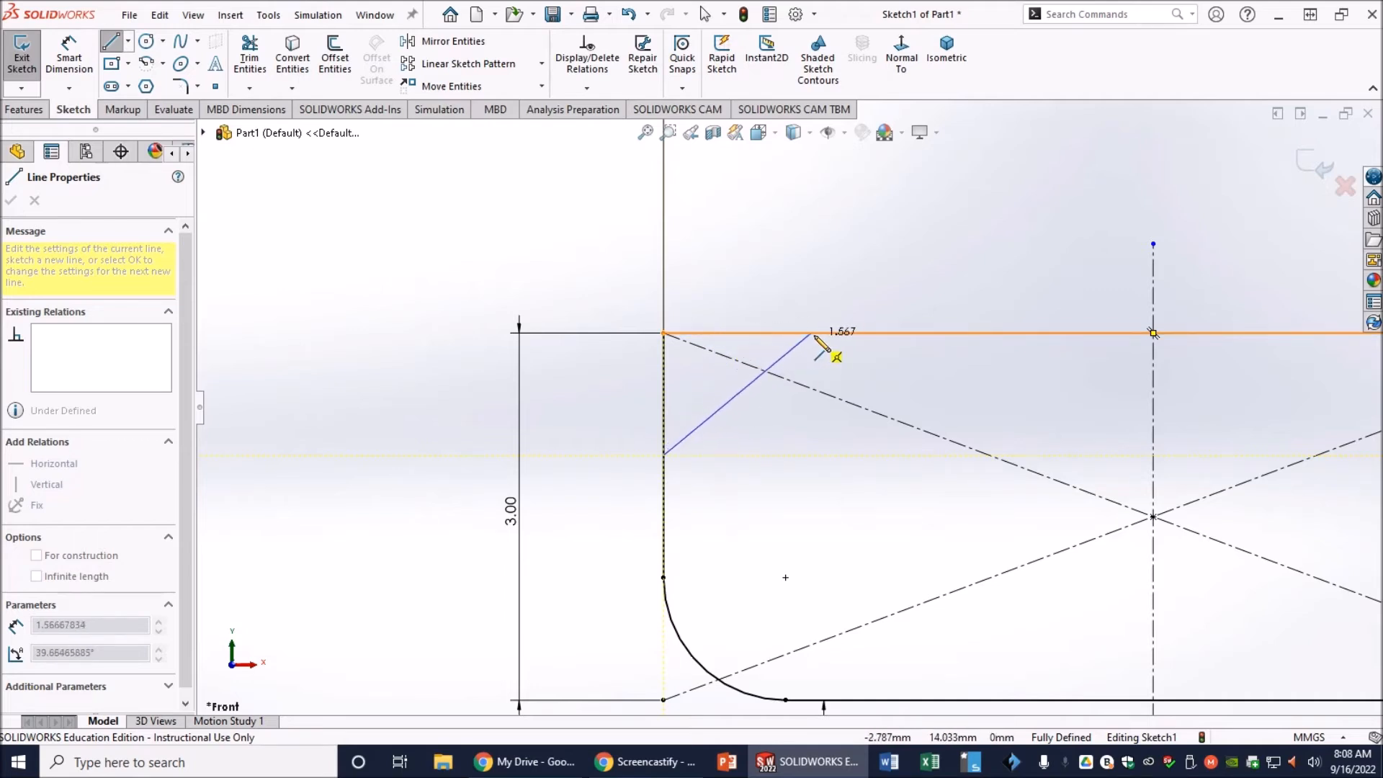
{"action": "left_click", "coordinate": [786, 333]}
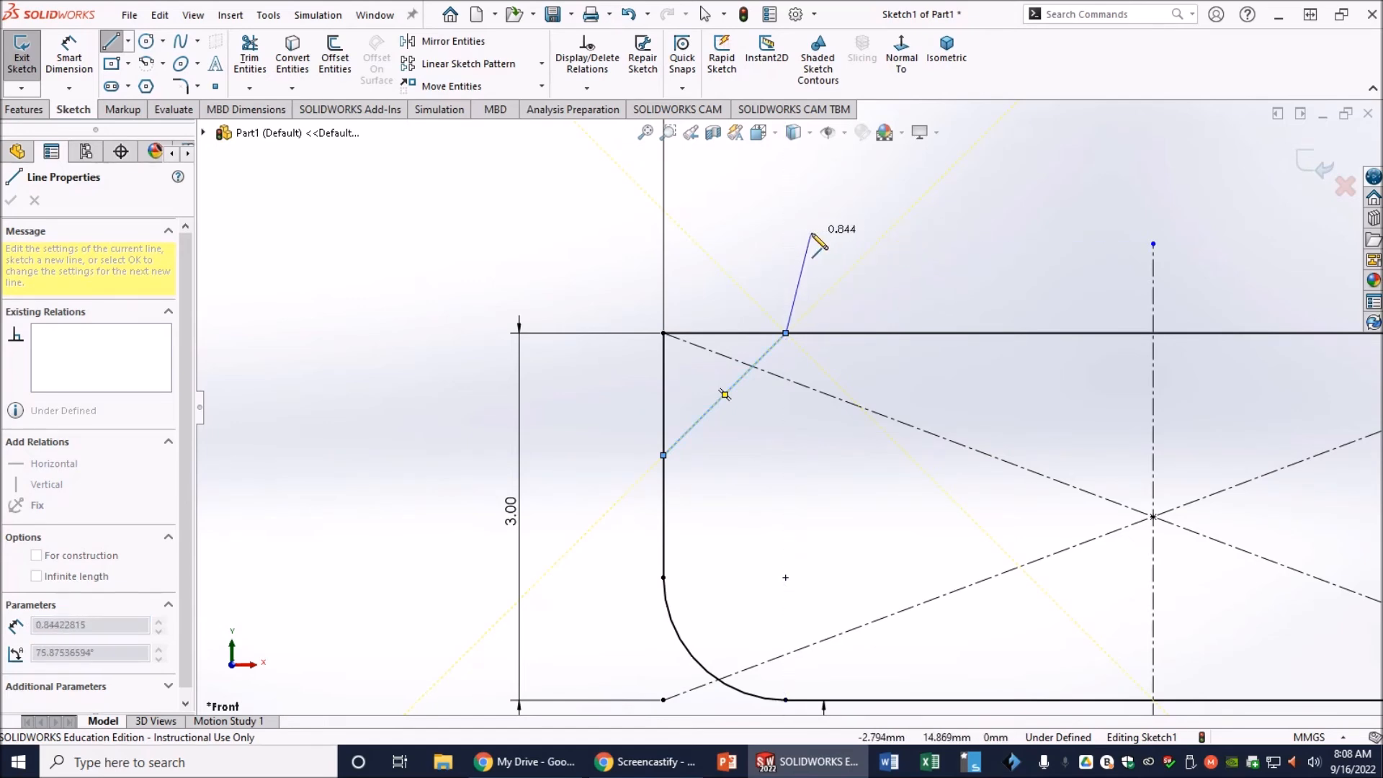
{"action": "right_click", "coordinate": [811, 235]}
{"action": "left_click", "coordinate": [821, 247]}
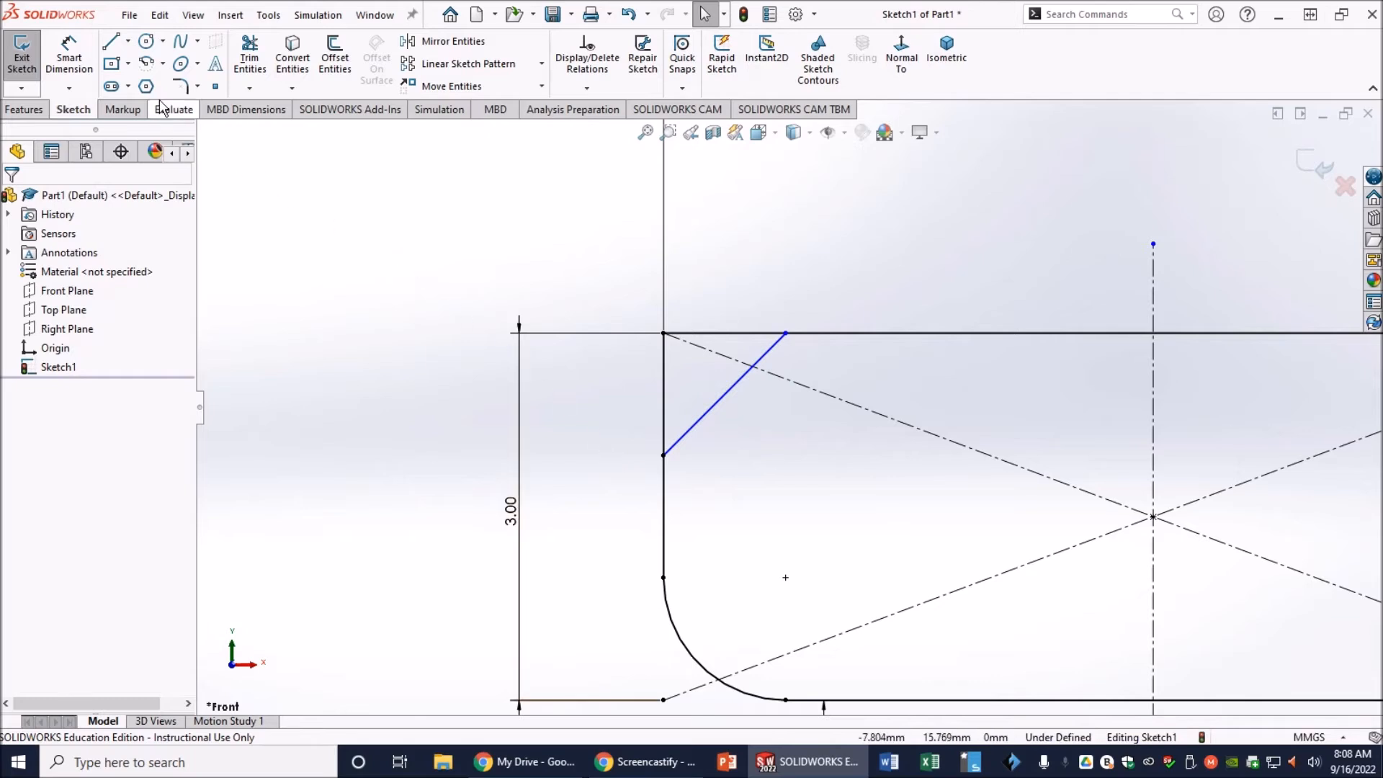
Step: Dimension the angle between the diagonal line and the lower part of the rectangle's left side as 120°
{"action": "left_click", "coordinate": [77, 62]}
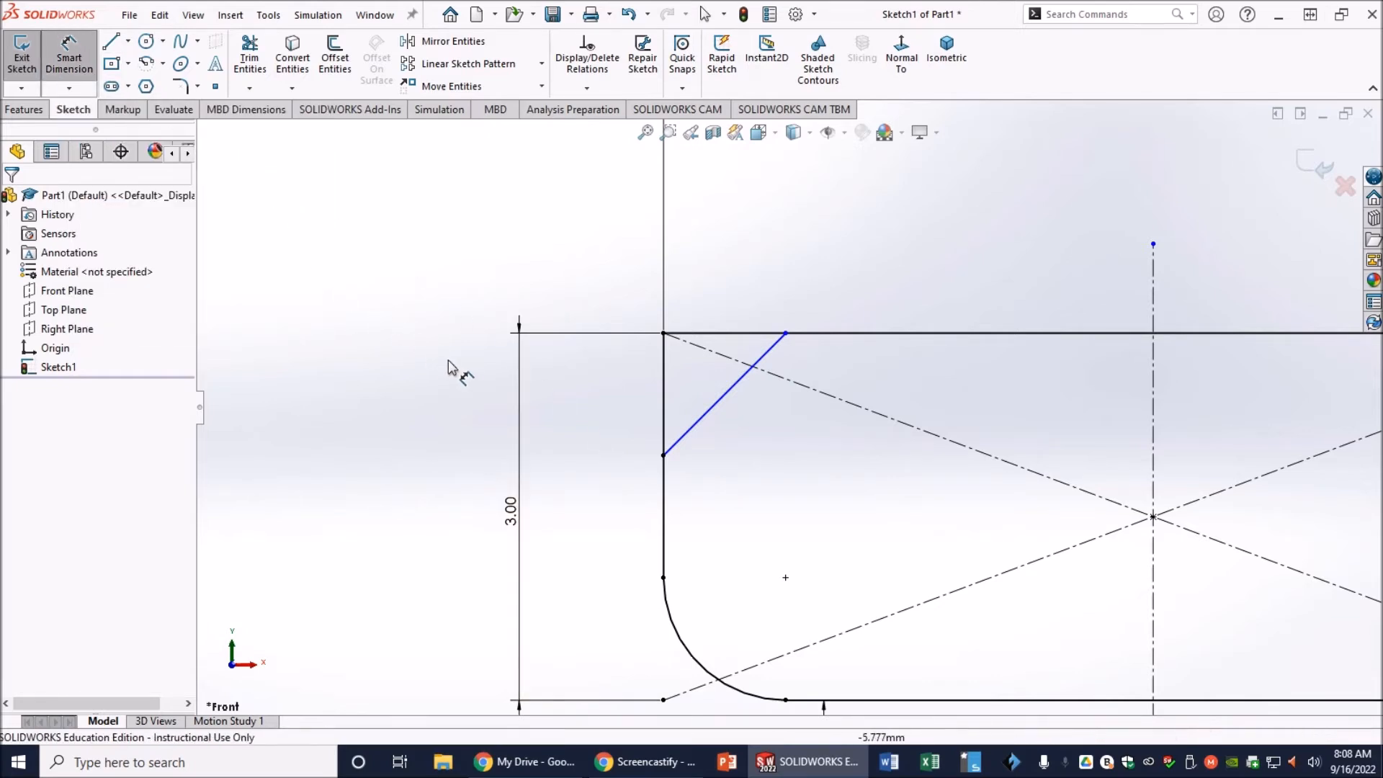
{"action": "left_click", "coordinate": [734, 396]}
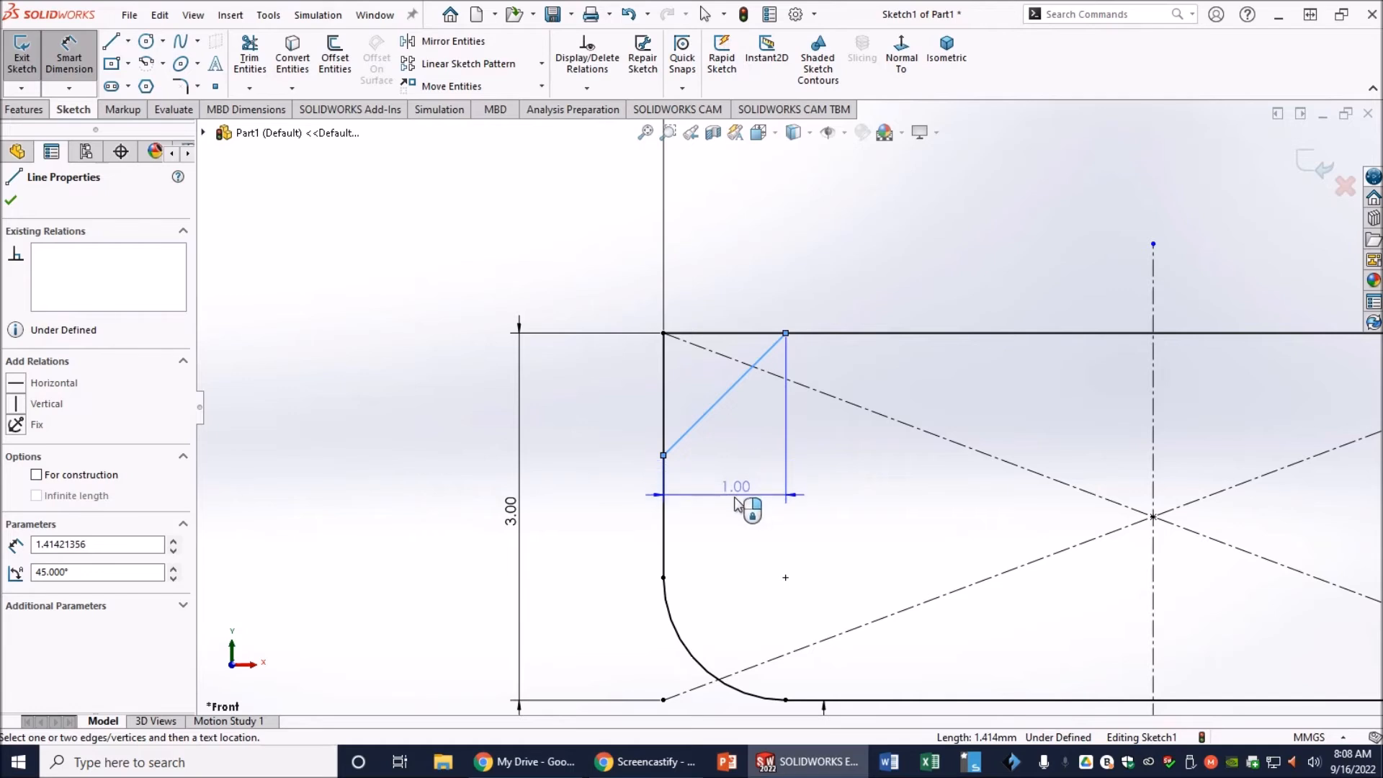
{"action": "left_click", "coordinate": [664, 517]}
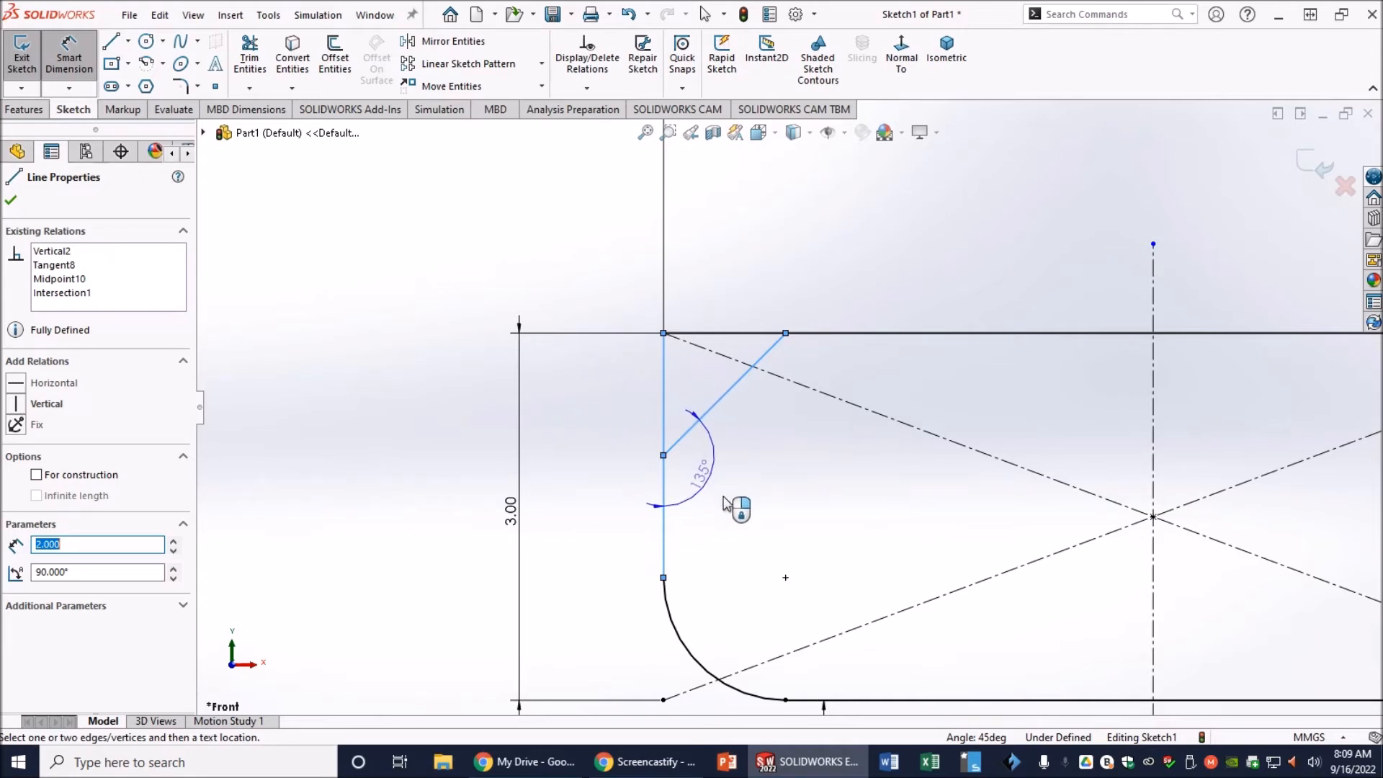
{"action": "left_click", "coordinate": [751, 504]}
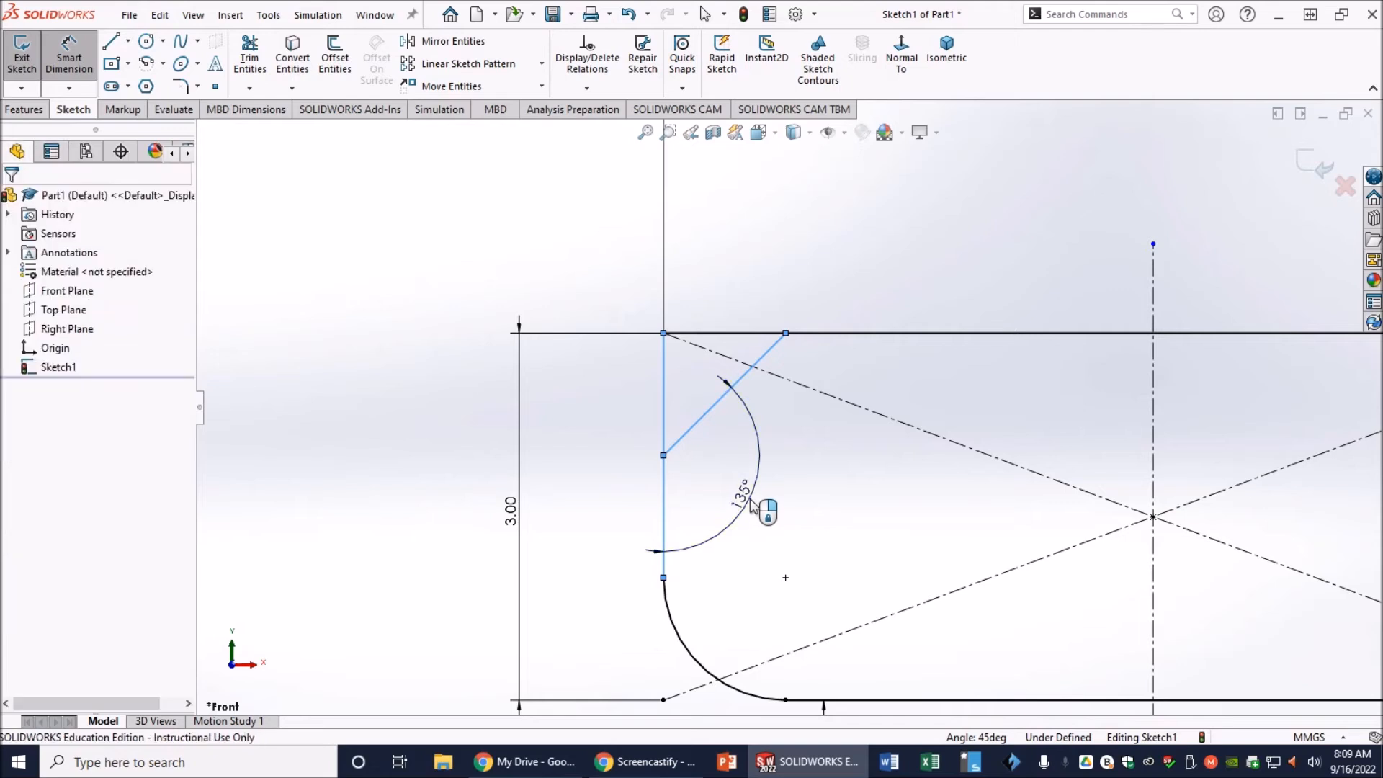
{"action": "type", "text": "120"}
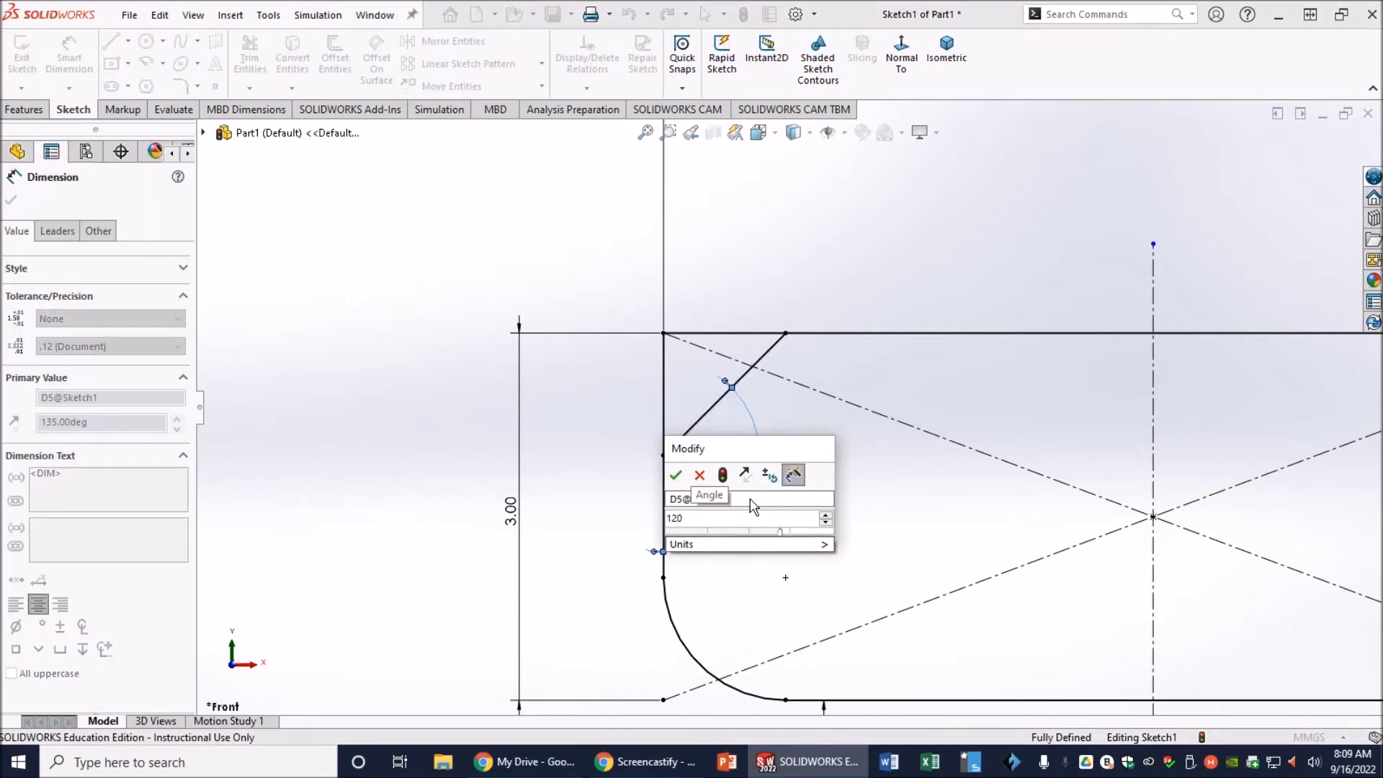
{"action": "key", "text": "Return"}
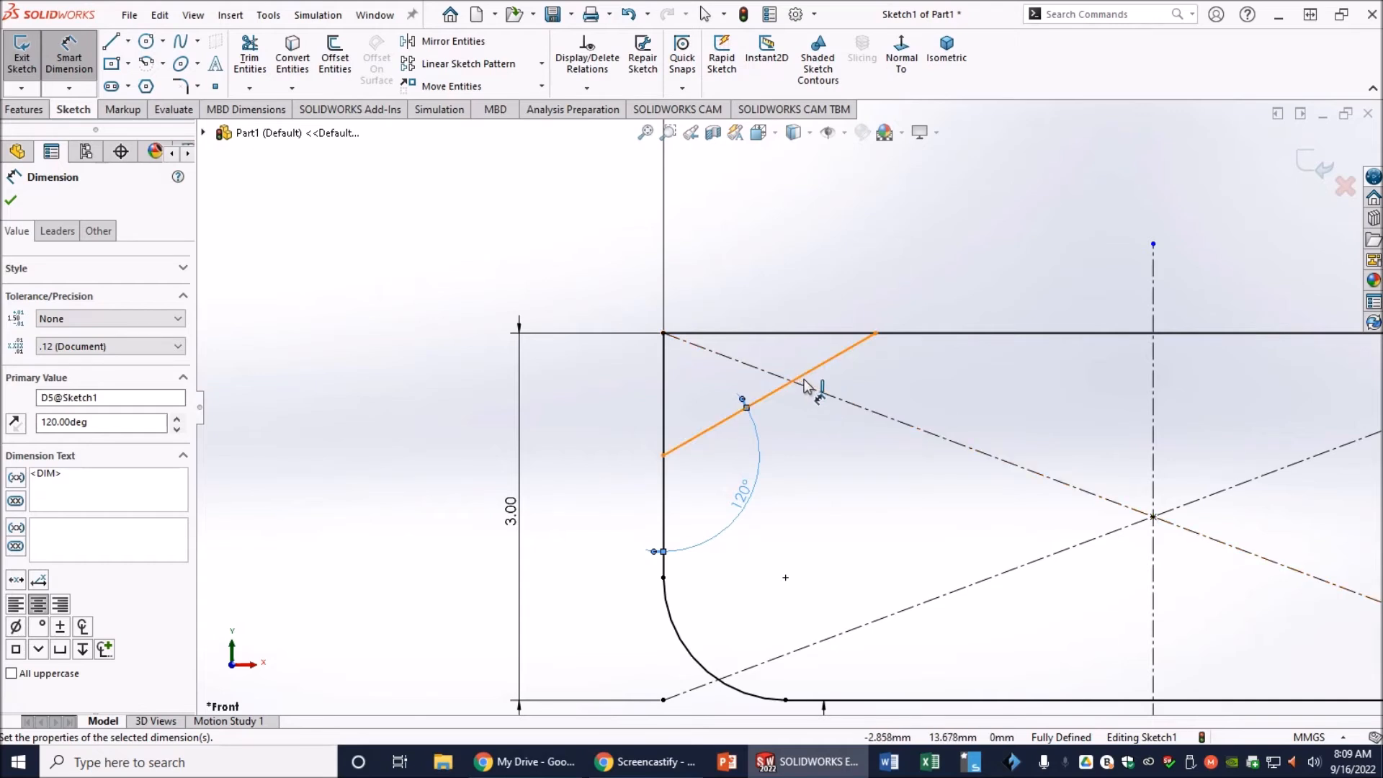
{"action": "key", "text": "Escape"}
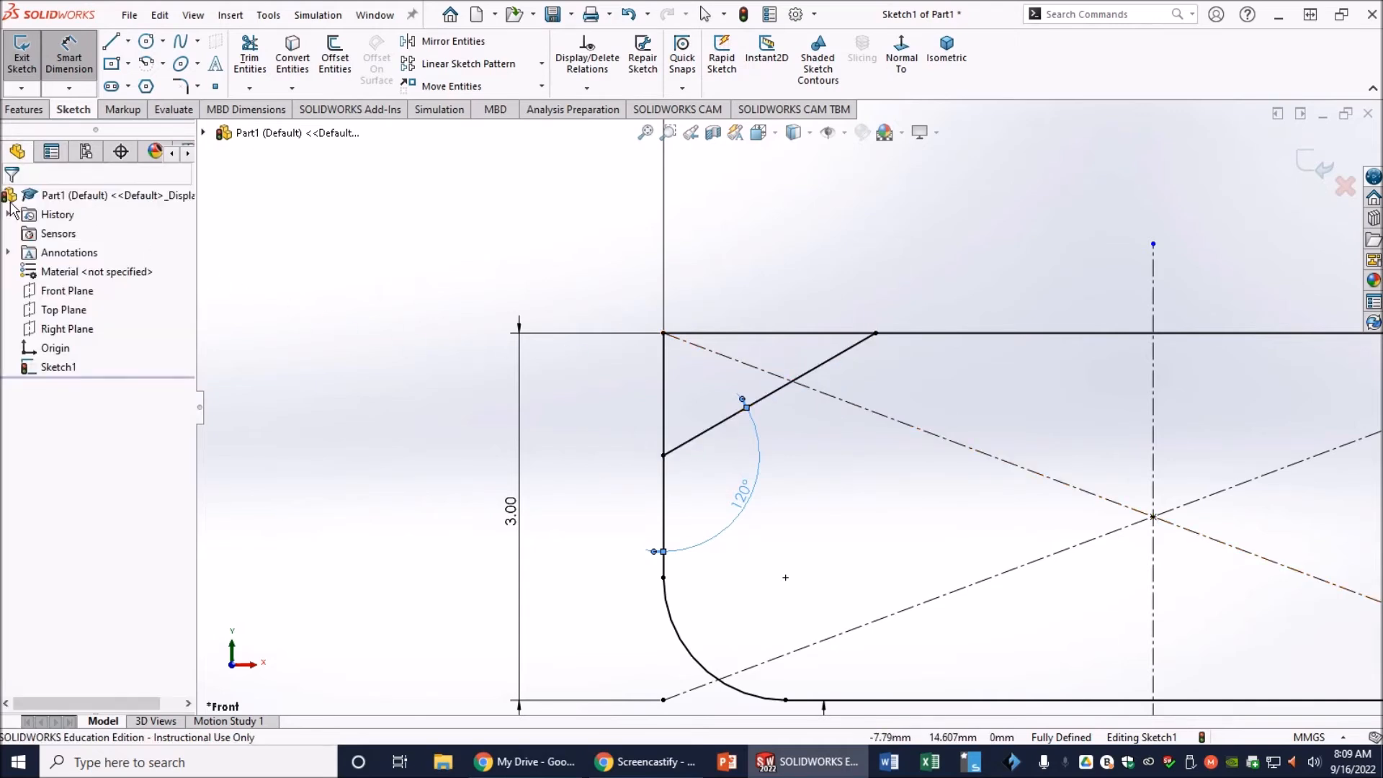
Step: Mirror the 120° diagonal line about the vertical centerline to the rectangle's upper-right corner, keeping the original
{"action": "scroll", "coordinate": [954, 432], "scroll_direction": "up", "scroll_amount": 5}
{"action": "scroll", "coordinate": [1148, 452], "scroll_direction": "down", "scroll_amount": 2}
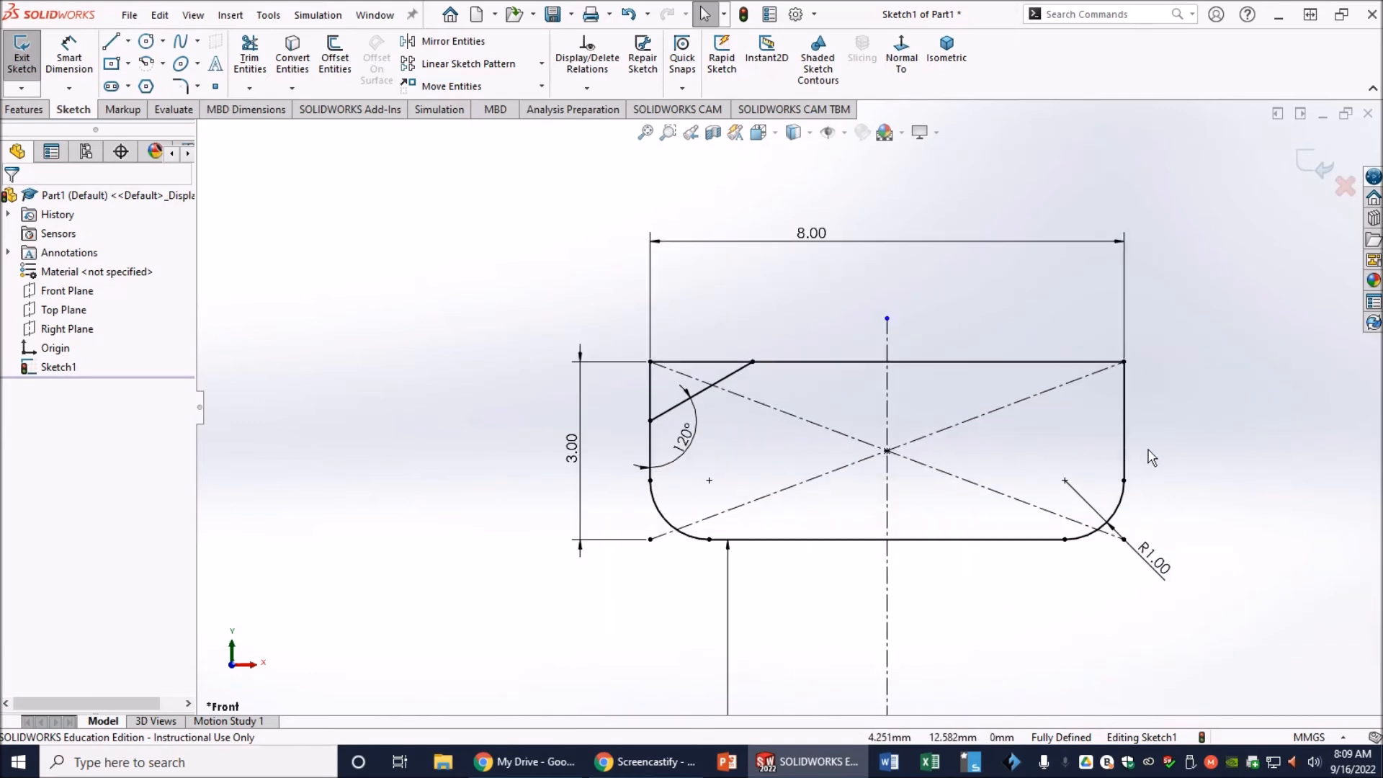
{"action": "scroll", "coordinate": [1161, 463], "scroll_direction": "down", "scroll_amount": 2}
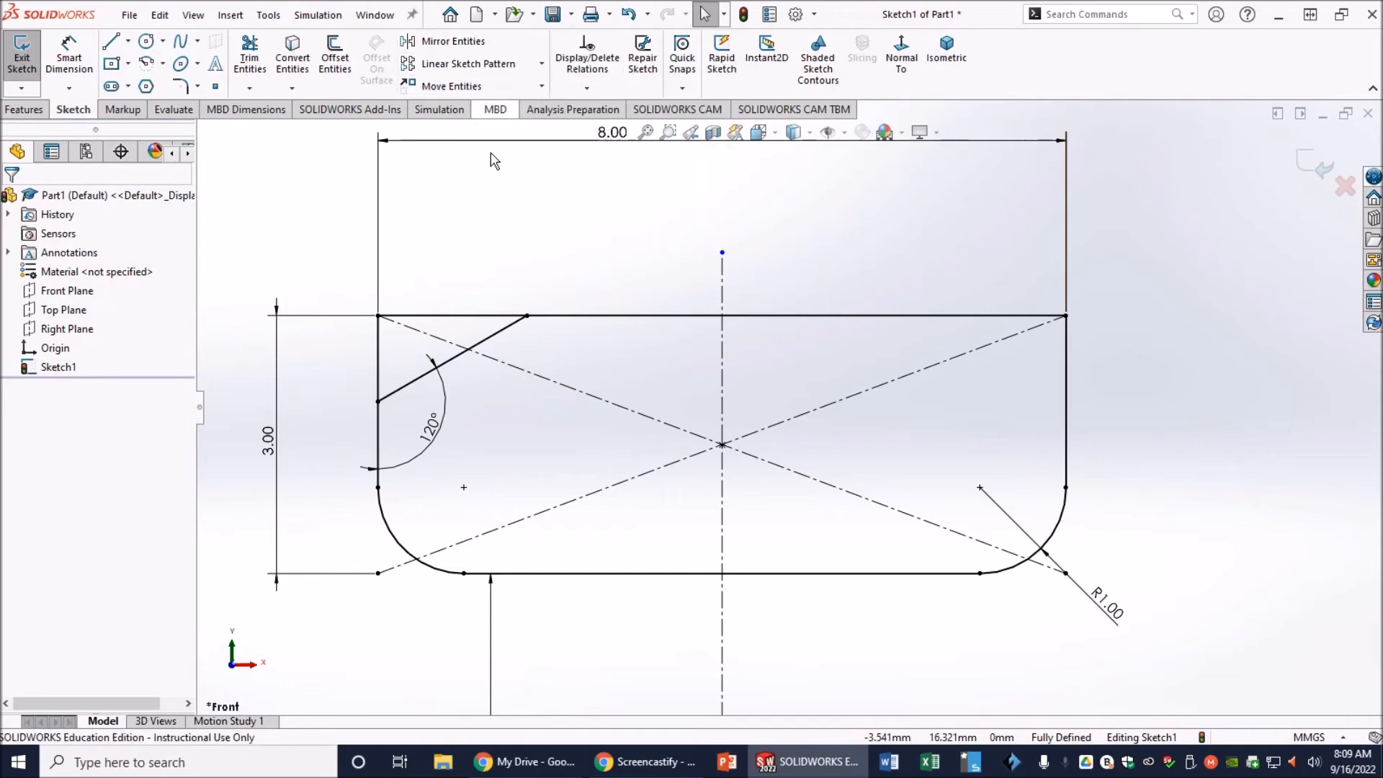
{"action": "left_click", "coordinate": [440, 47]}
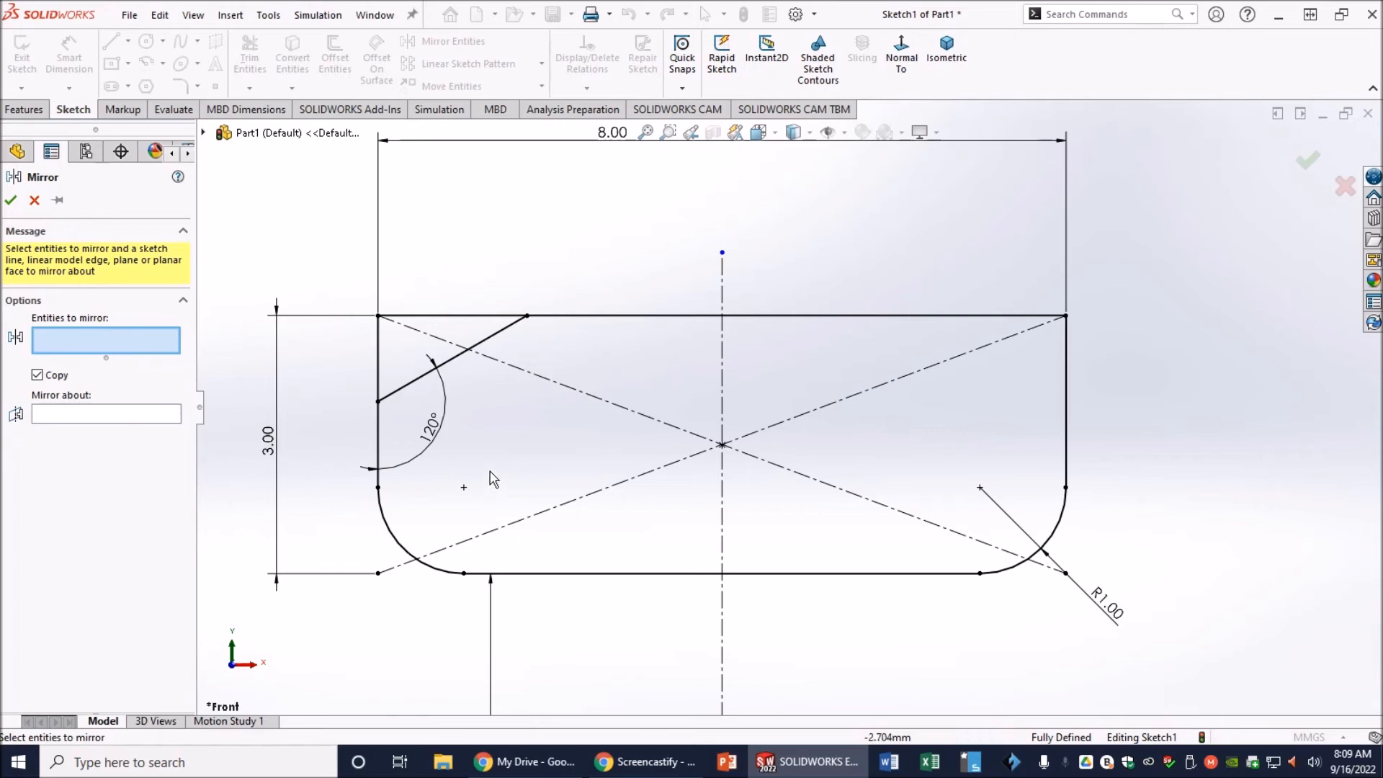
{"action": "left_click", "coordinate": [454, 365]}
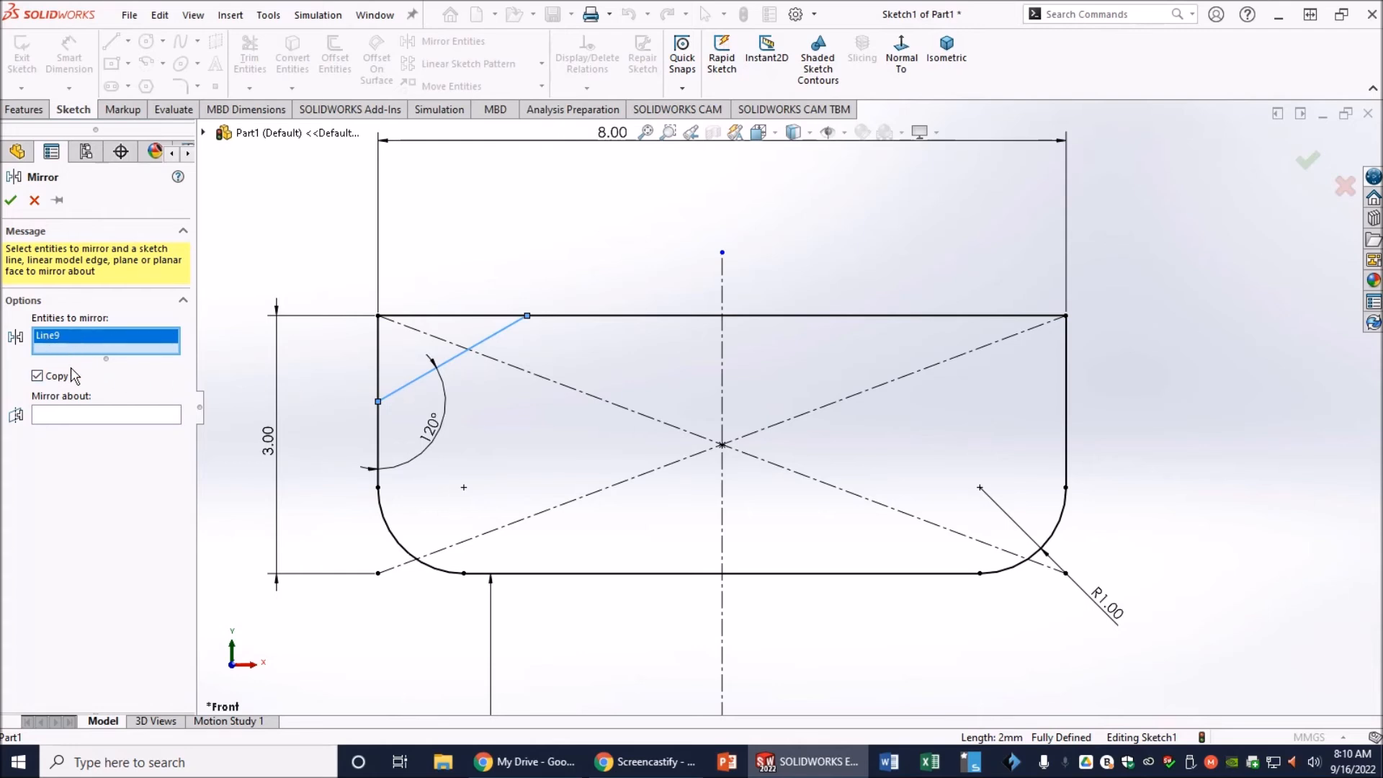
{"action": "left_click", "coordinate": [71, 420]}
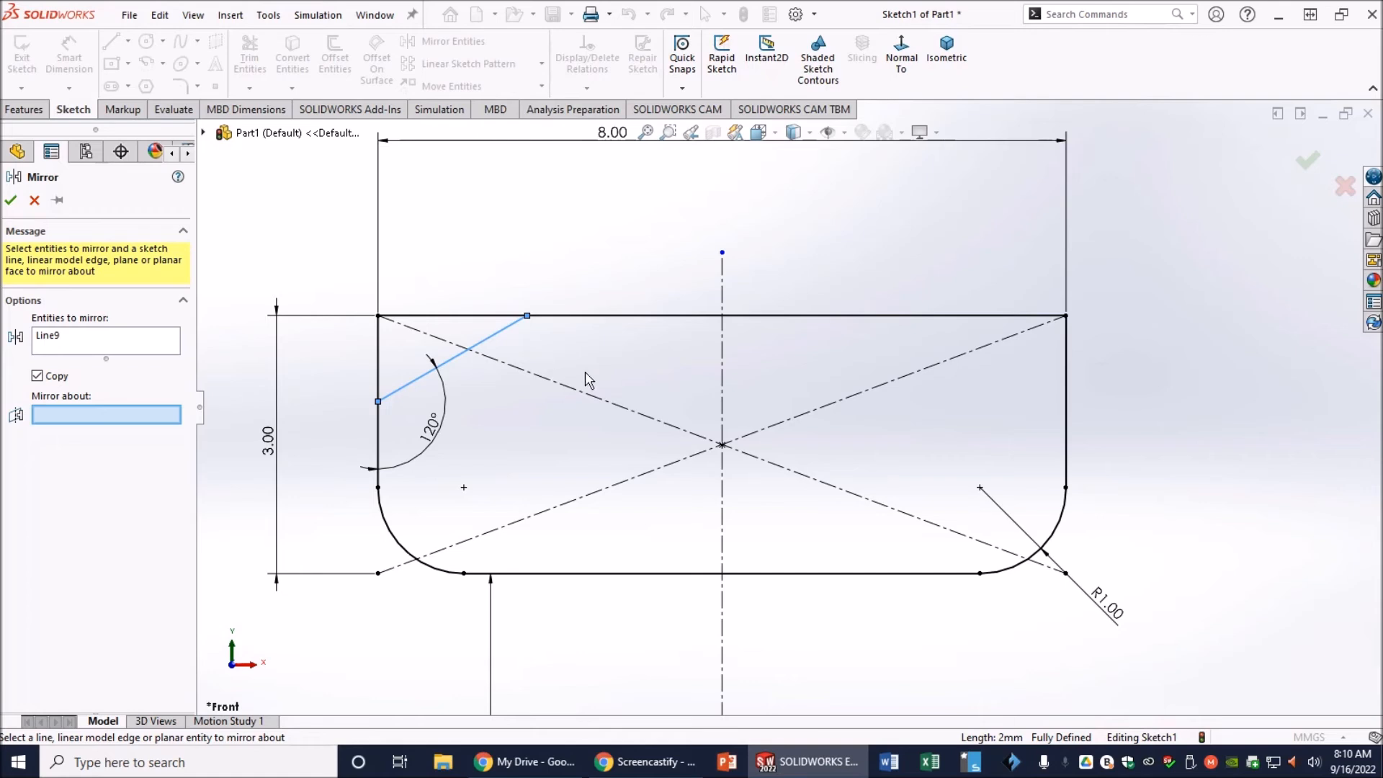
{"action": "left_click", "coordinate": [721, 387]}
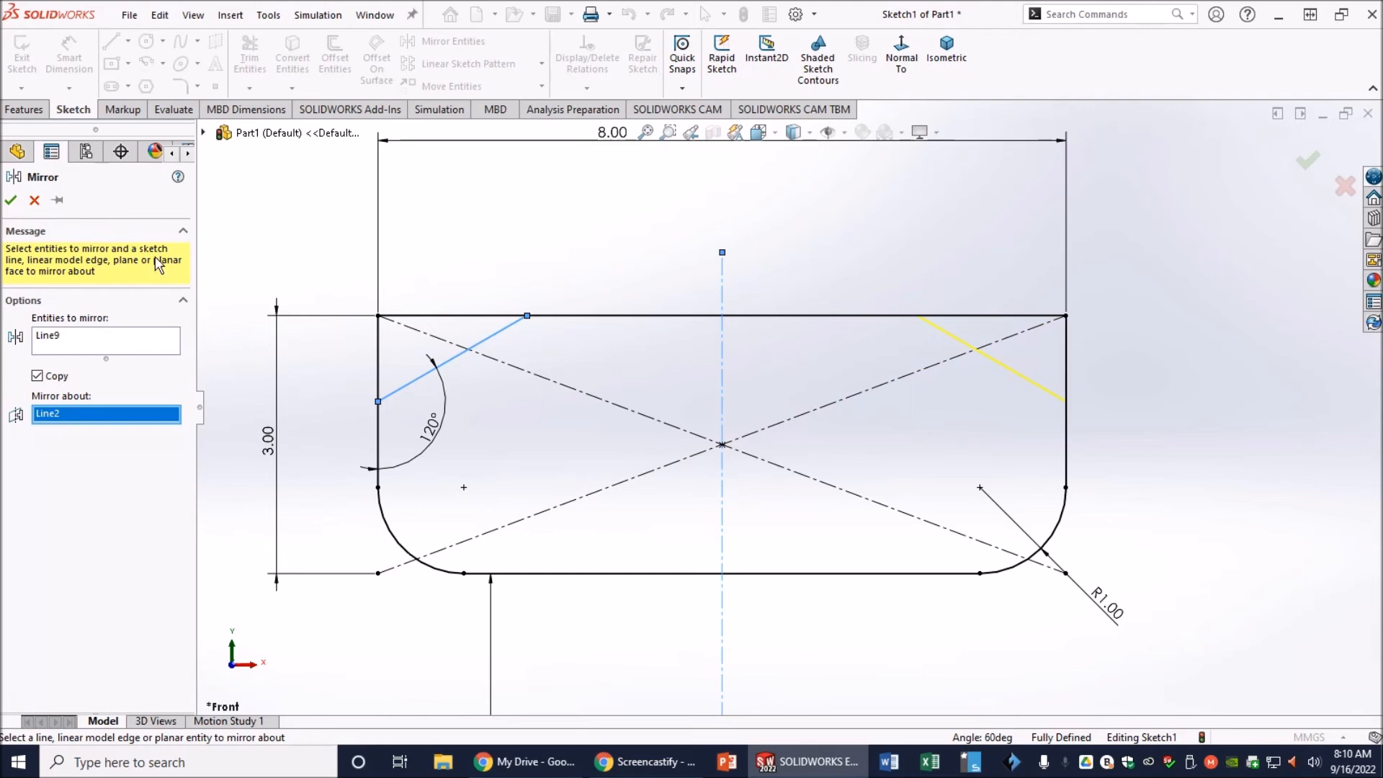
{"action": "left_click", "coordinate": [11, 201]}
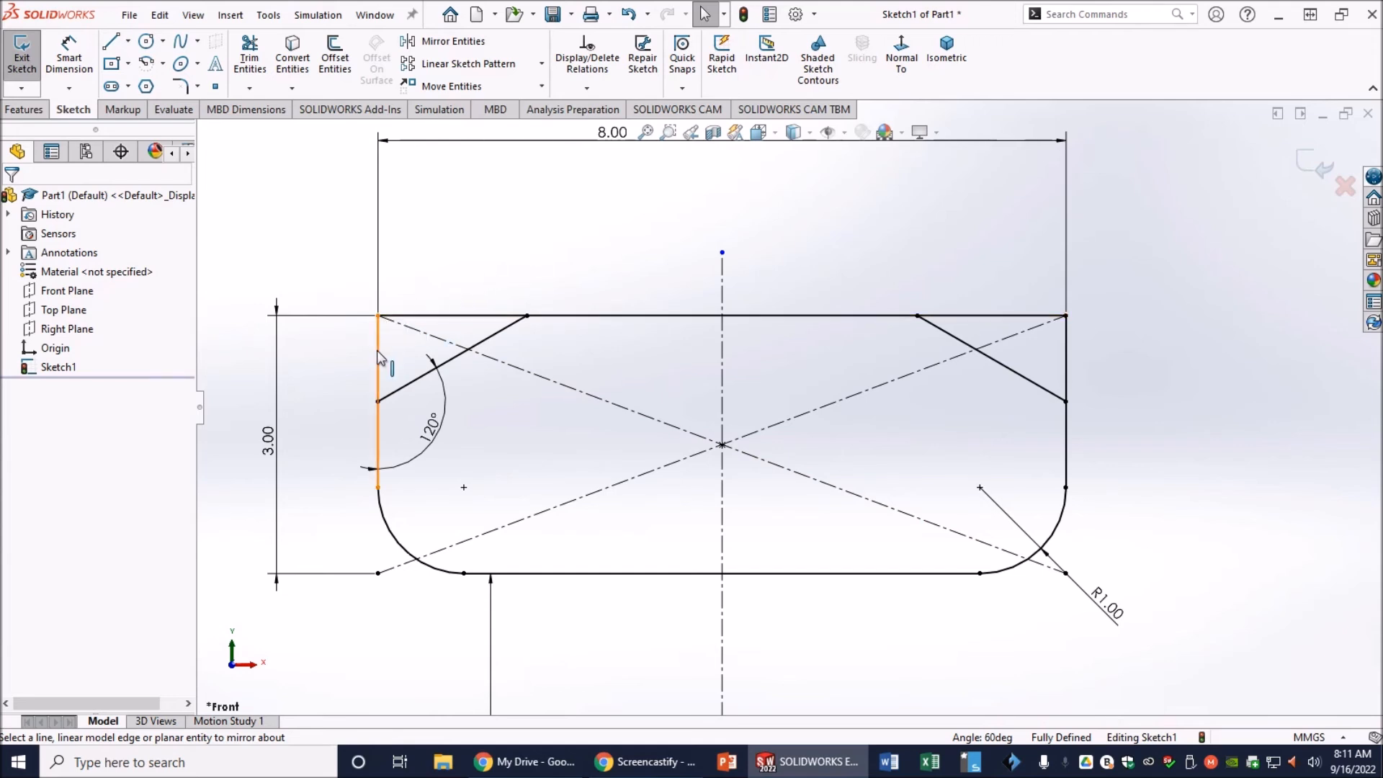
Step: Trim away the rectangle's side and top segments outside both diagonal lines with Trim to closest, accepting the deletion of the affected relation
{"action": "left_click", "coordinate": [261, 66]}
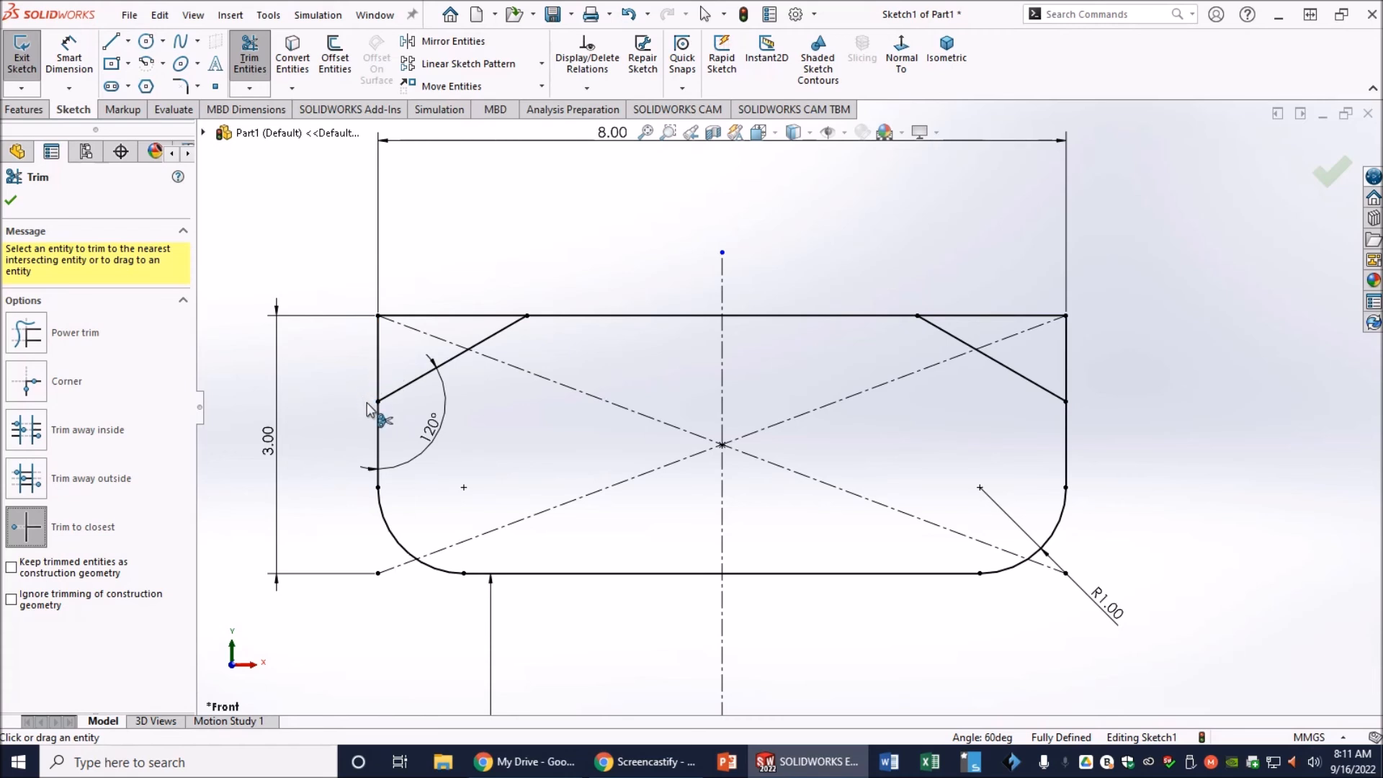
{"action": "left_click", "coordinate": [379, 344]}
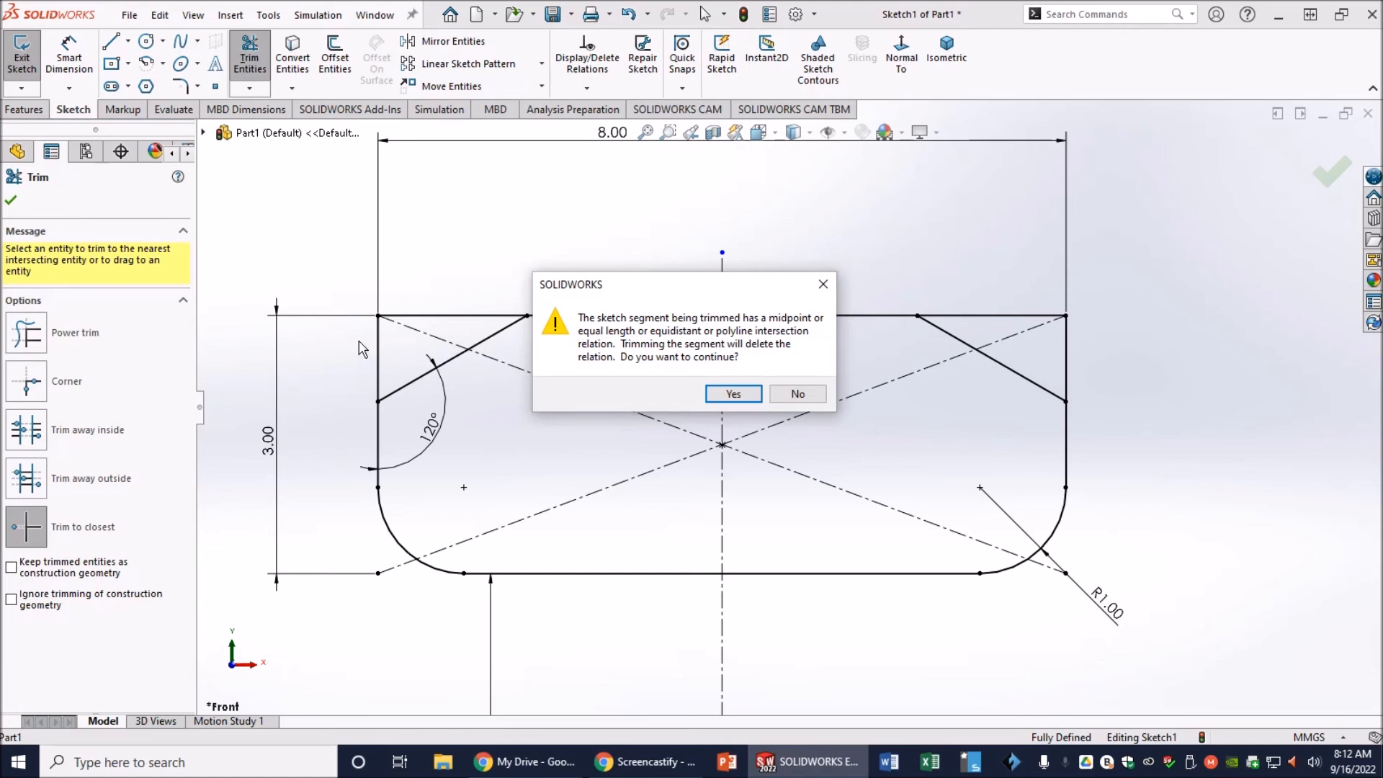
{"action": "left_click", "coordinate": [742, 396]}
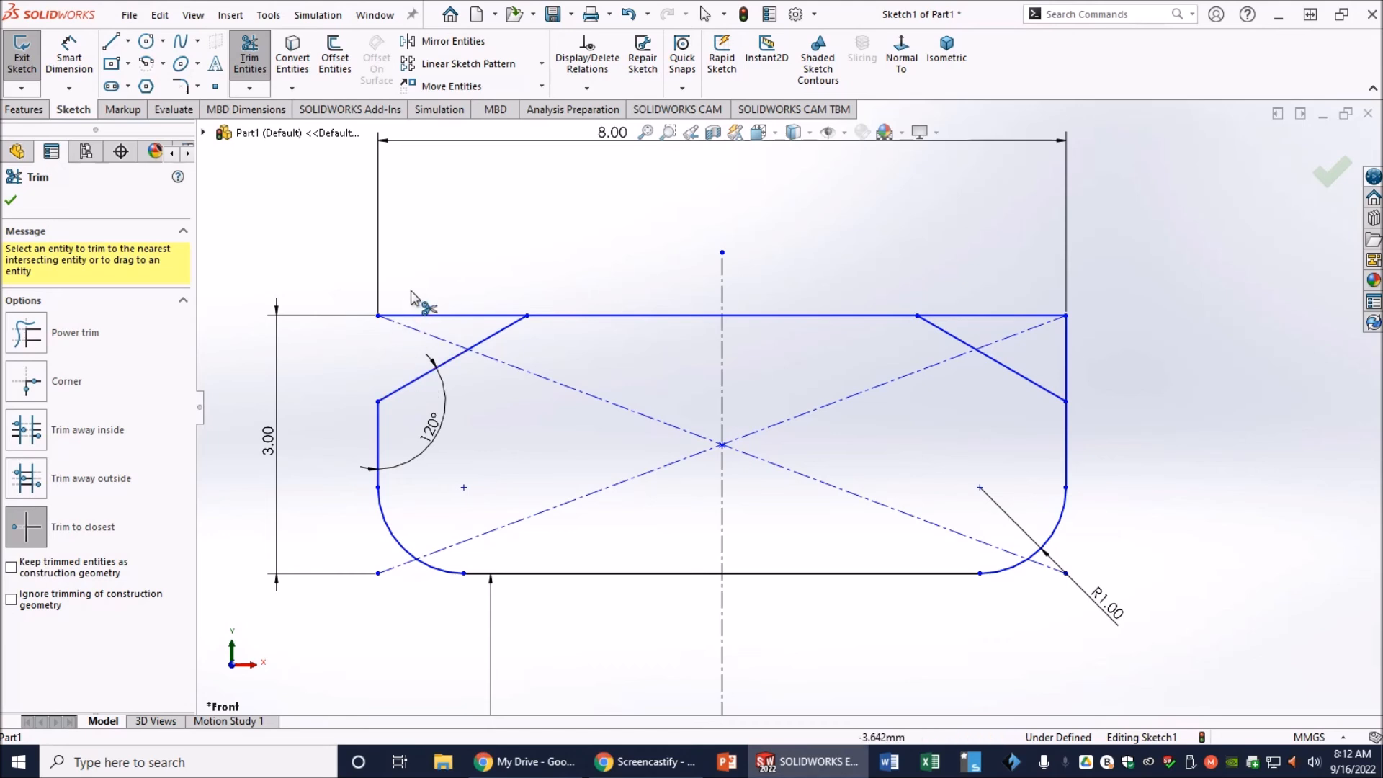
{"action": "left_click", "coordinate": [455, 321]}
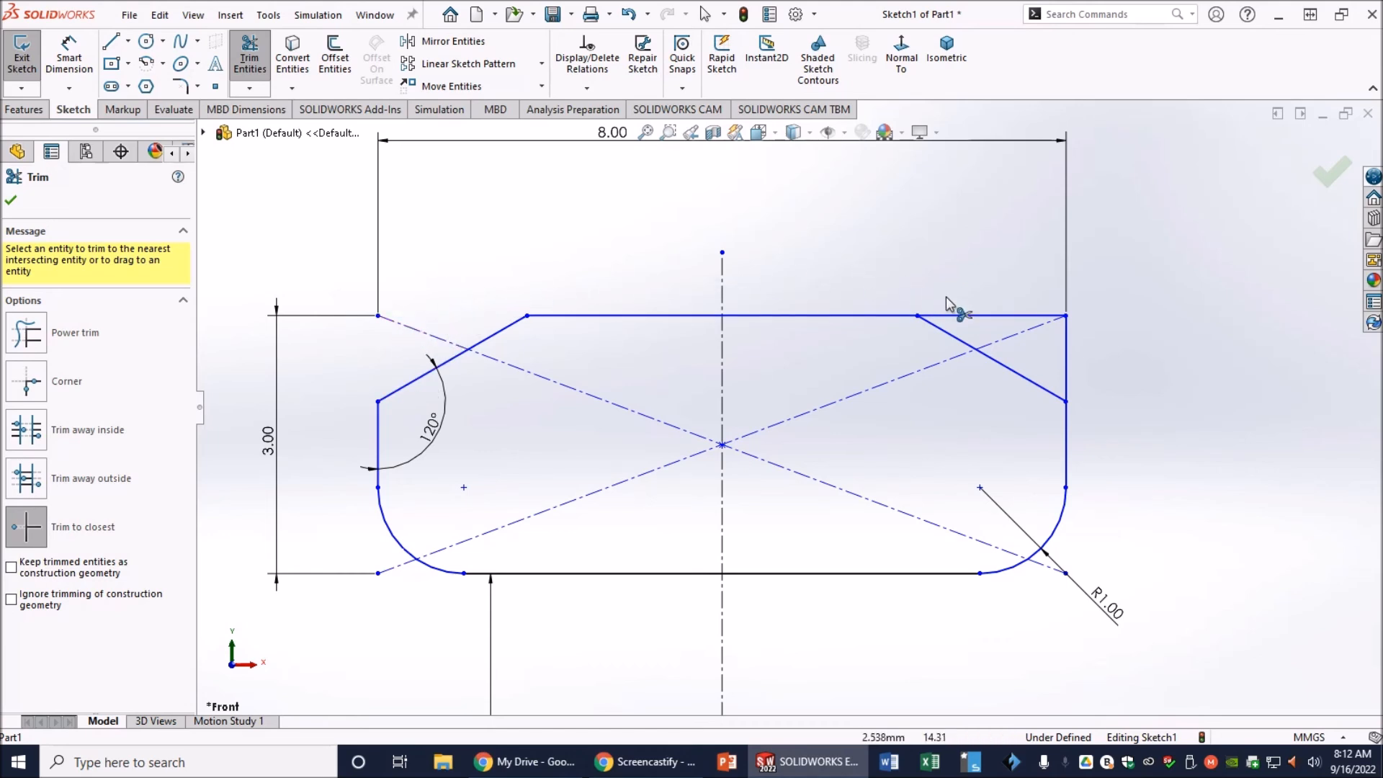
{"action": "left_click", "coordinate": [979, 317]}
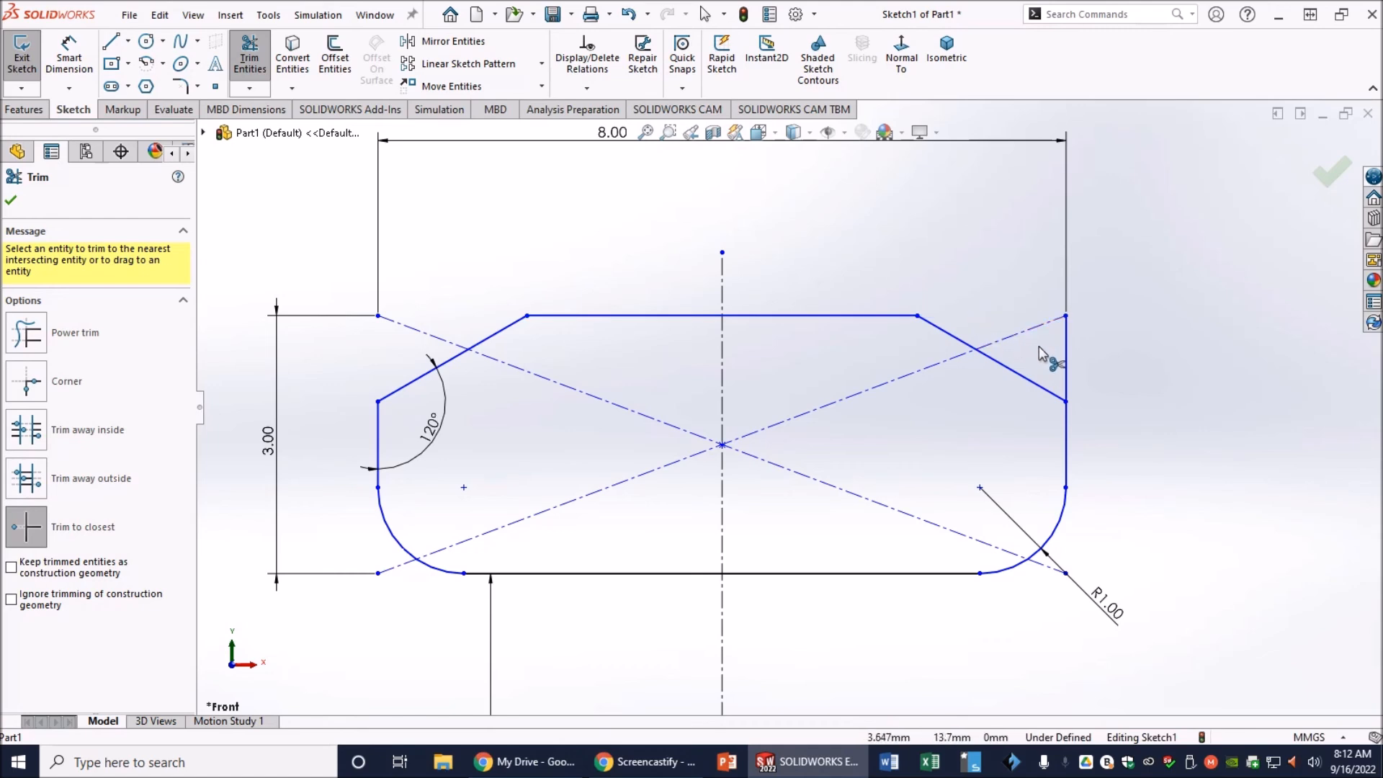
{"action": "left_click", "coordinate": [1066, 363]}
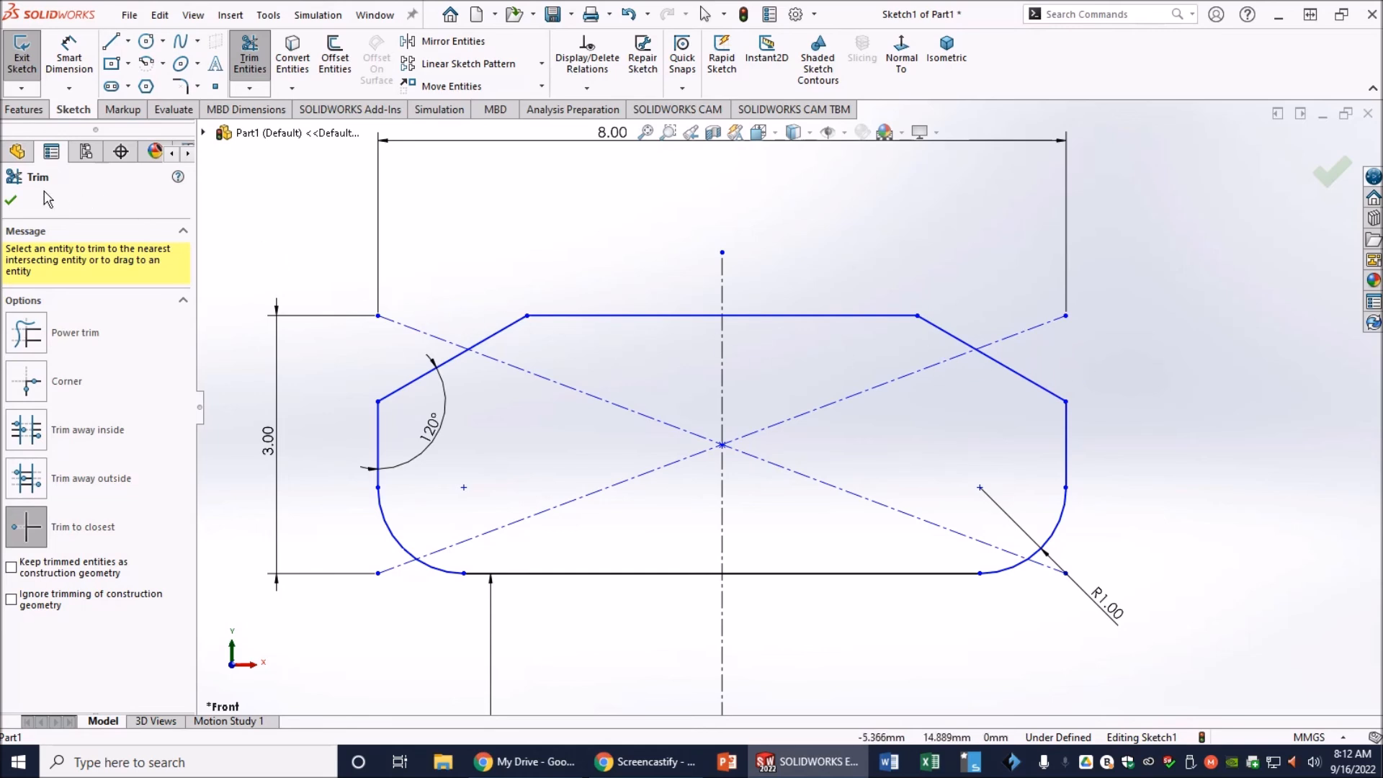
{"action": "left_click", "coordinate": [11, 203]}
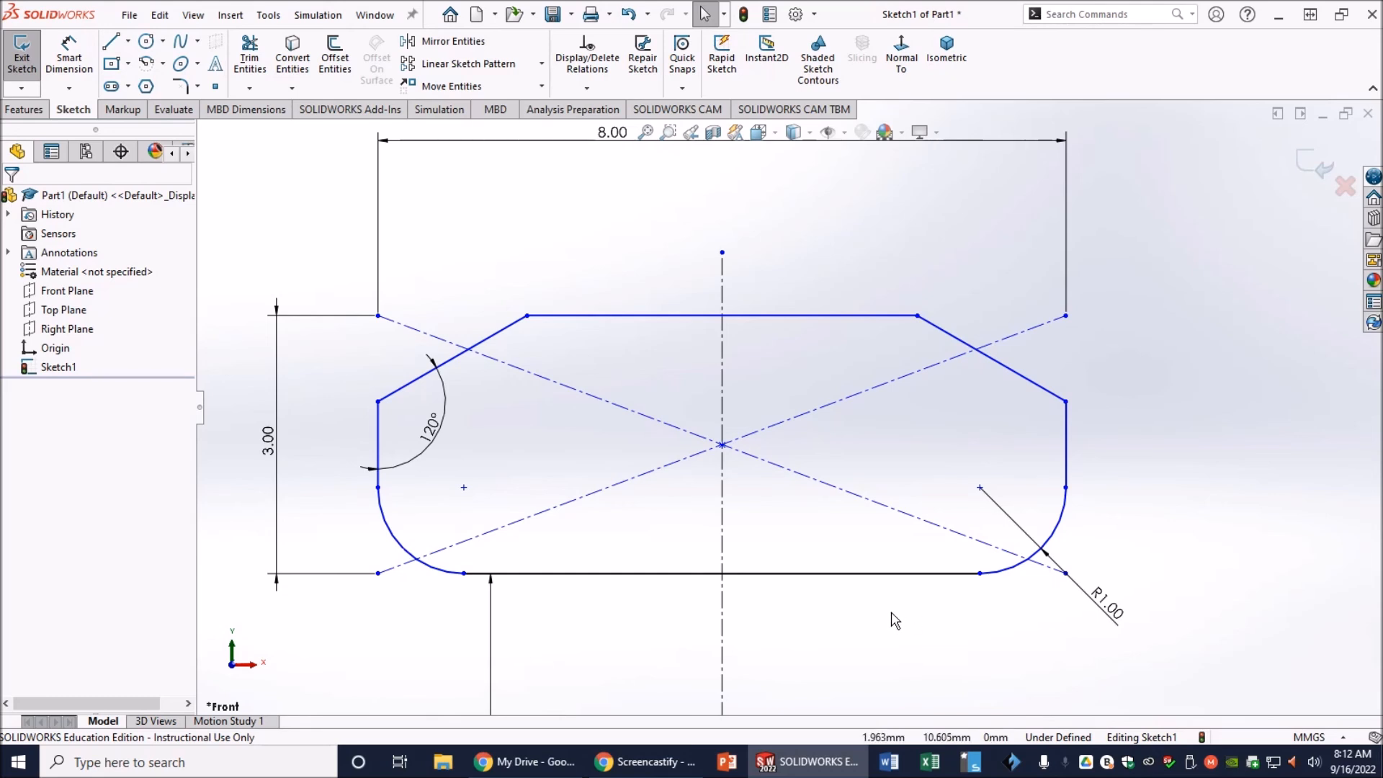
Step: Revolve the closed profile 360° about the horizontal centerline through the origin to form the solid ring
{"action": "scroll", "coordinate": [877, 625], "scroll_direction": "up", "scroll_amount": 10}
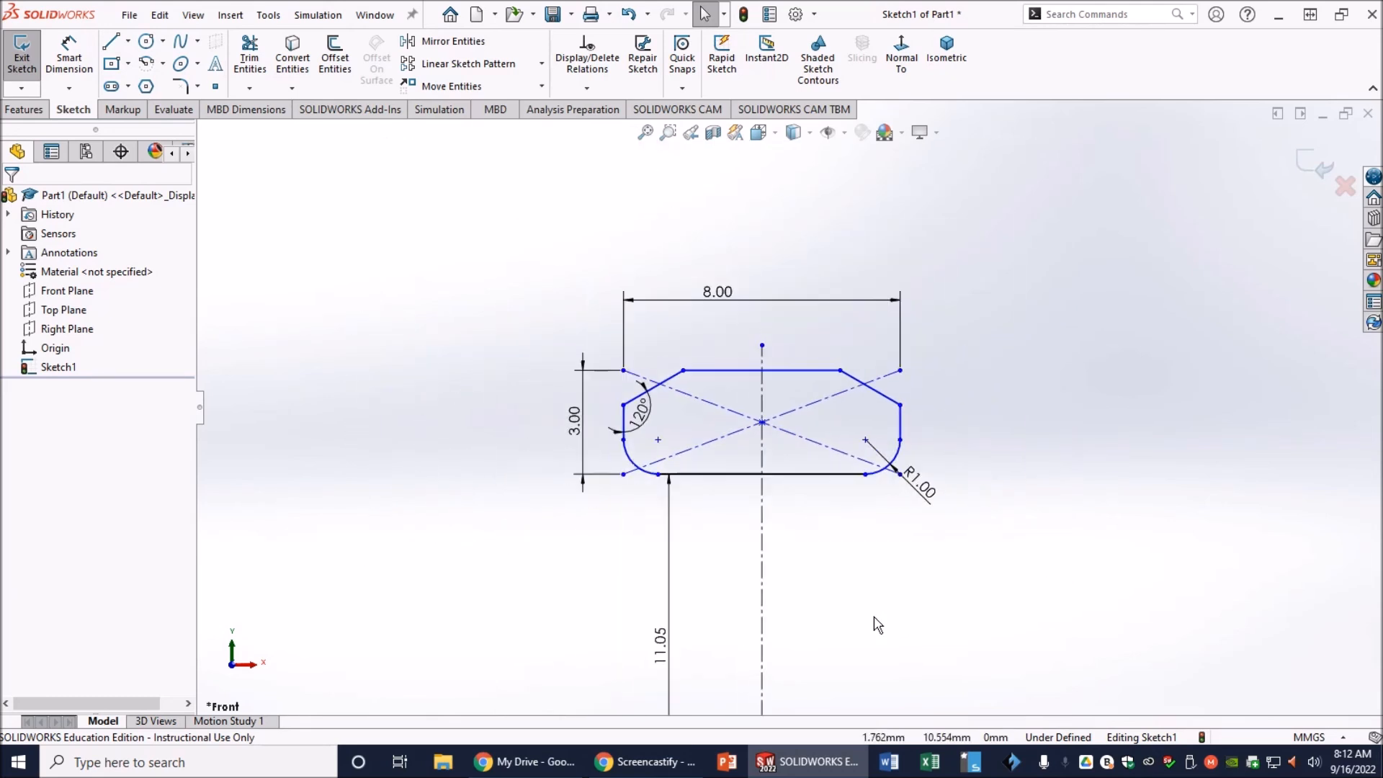
{"action": "scroll", "coordinate": [868, 676], "scroll_direction": "down", "scroll_amount": 2}
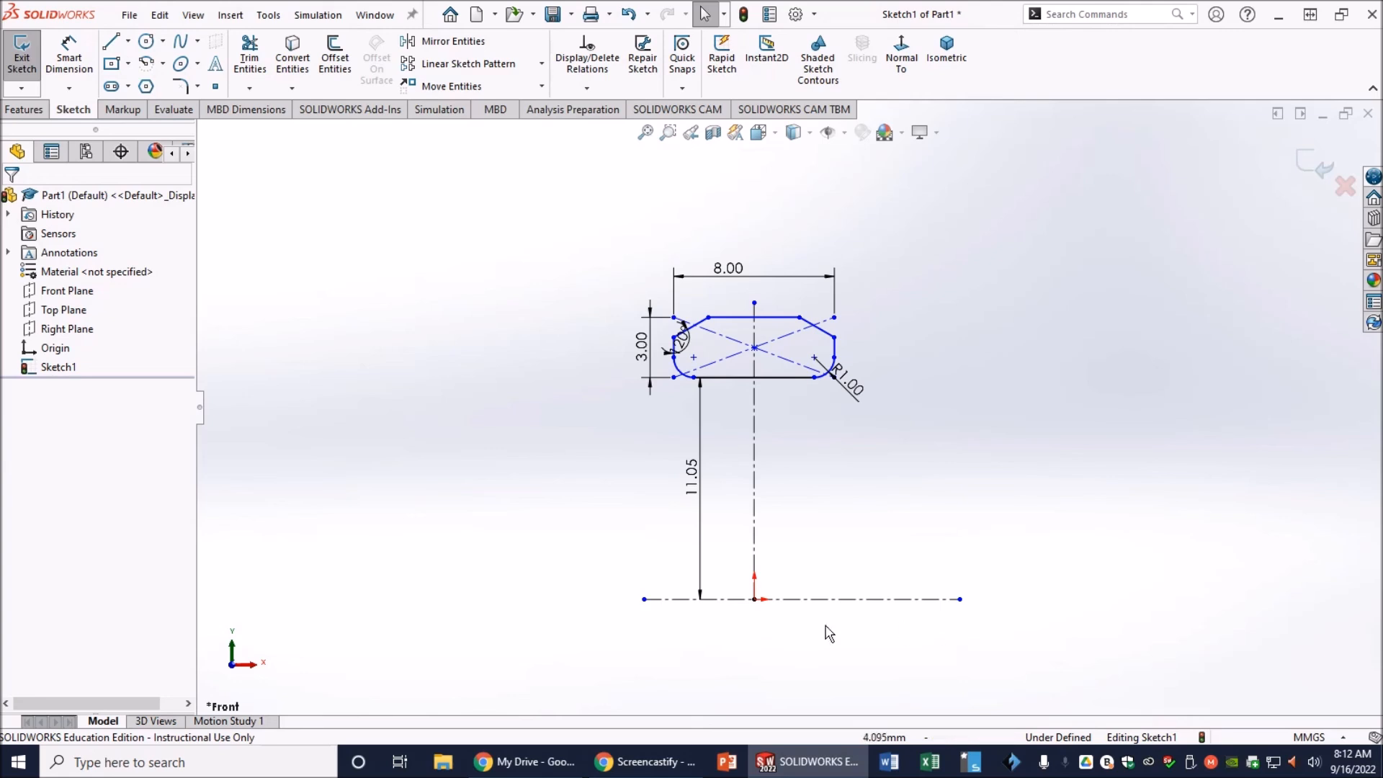
{"action": "left_click", "coordinate": [24, 114]}
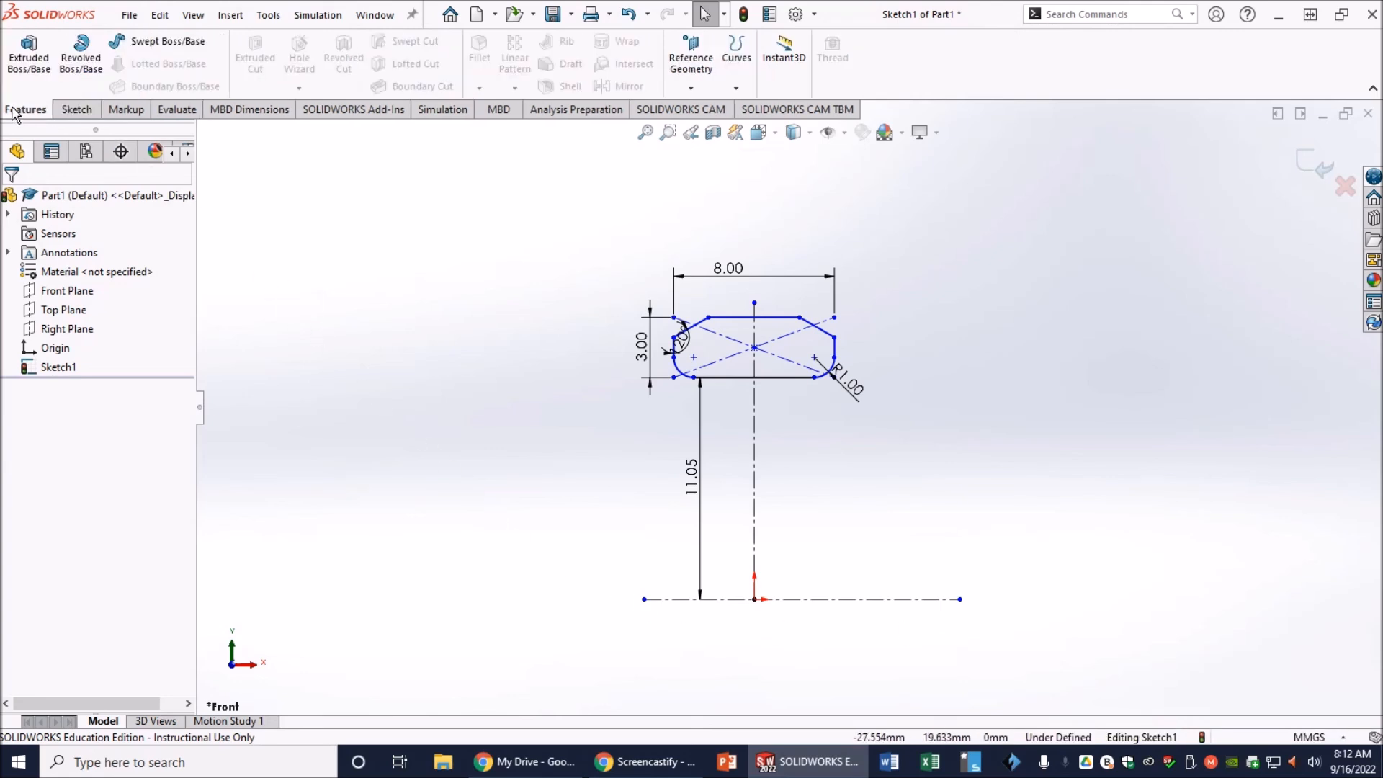
{"action": "left_click", "coordinate": [82, 62]}
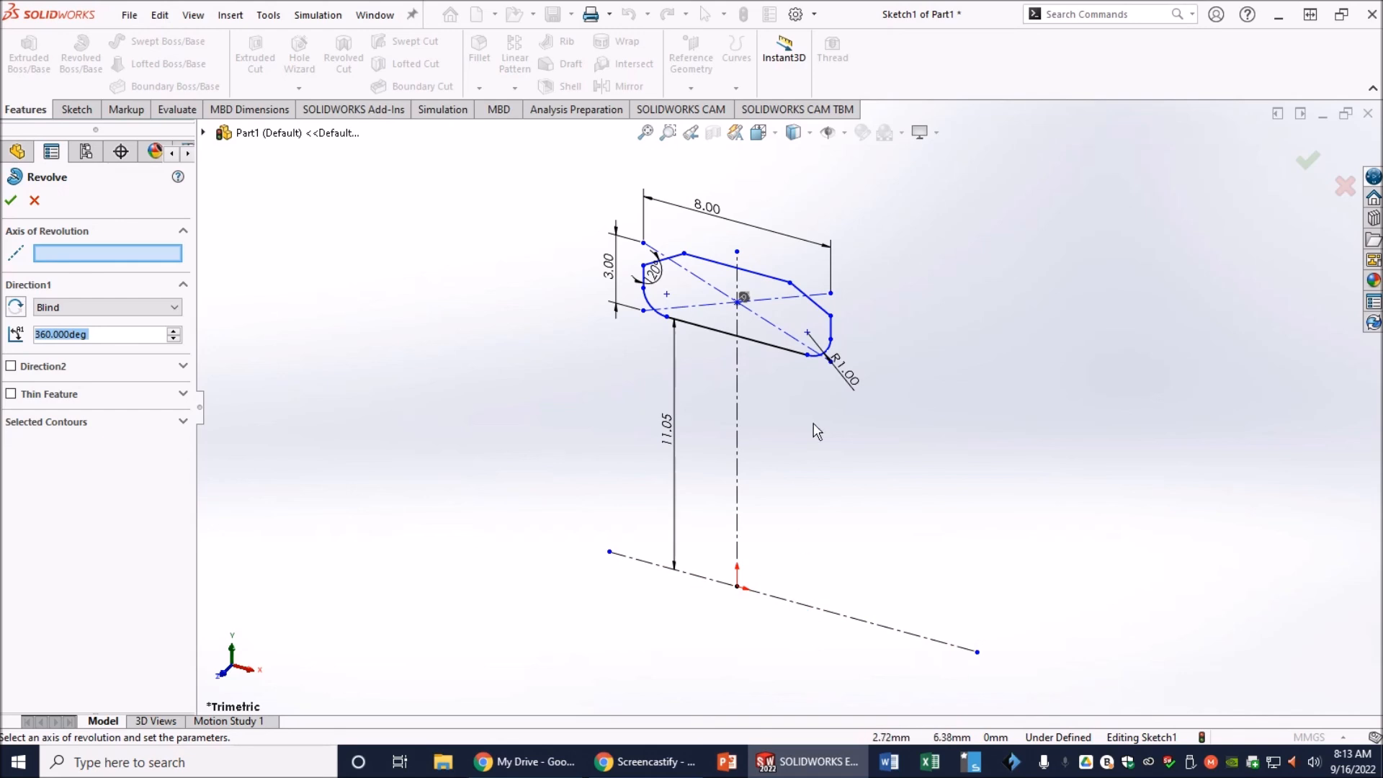
{"action": "left_click", "coordinate": [826, 618]}
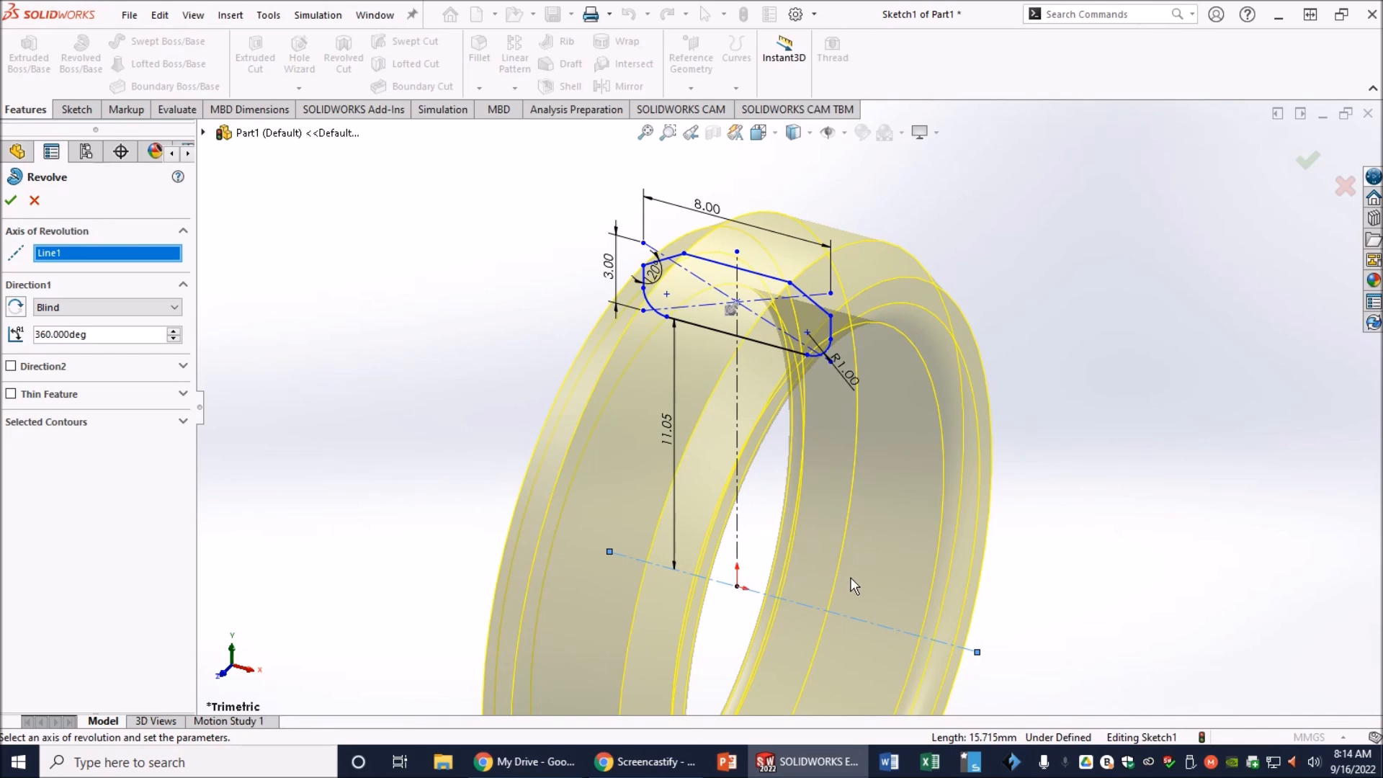
{"action": "scroll", "coordinate": [850, 578], "scroll_direction": "down", "scroll_amount": 1}
{"action": "scroll", "coordinate": [851, 579], "scroll_direction": "up", "scroll_amount": 2}
{"action": "scroll", "coordinate": [851, 592], "scroll_direction": "up", "scroll_amount": 2}
{"action": "scroll", "coordinate": [852, 599], "scroll_direction": "up", "scroll_amount": 1}
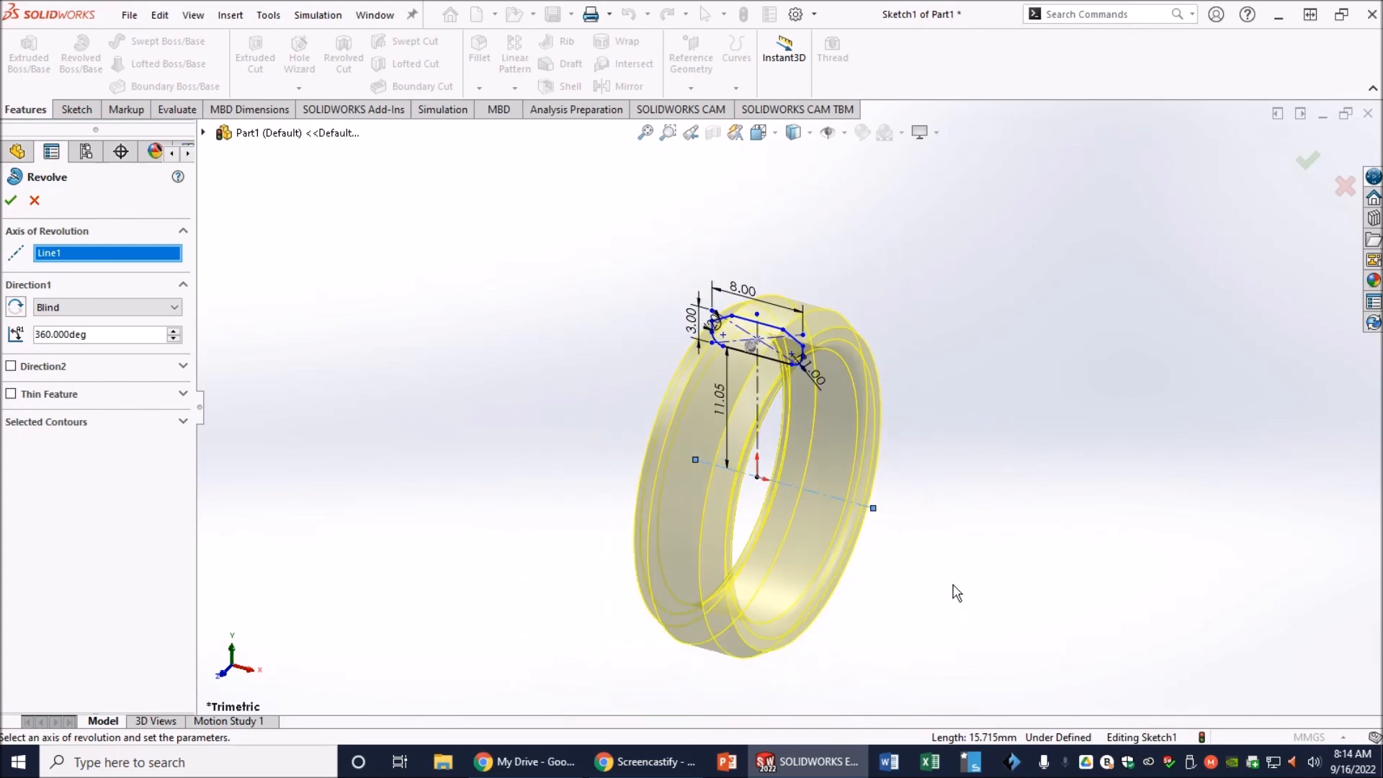
{"action": "mouse_move", "coordinate": [954, 587]}
{"action": "middle_mouse_down"}
{"action": "mouse_move", "coordinate": [928, 589]}
{"action": "mouse_move", "coordinate": [926, 566]}
{"action": "mouse_move", "coordinate": [903, 570]}
{"action": "middle_mouse_up"}
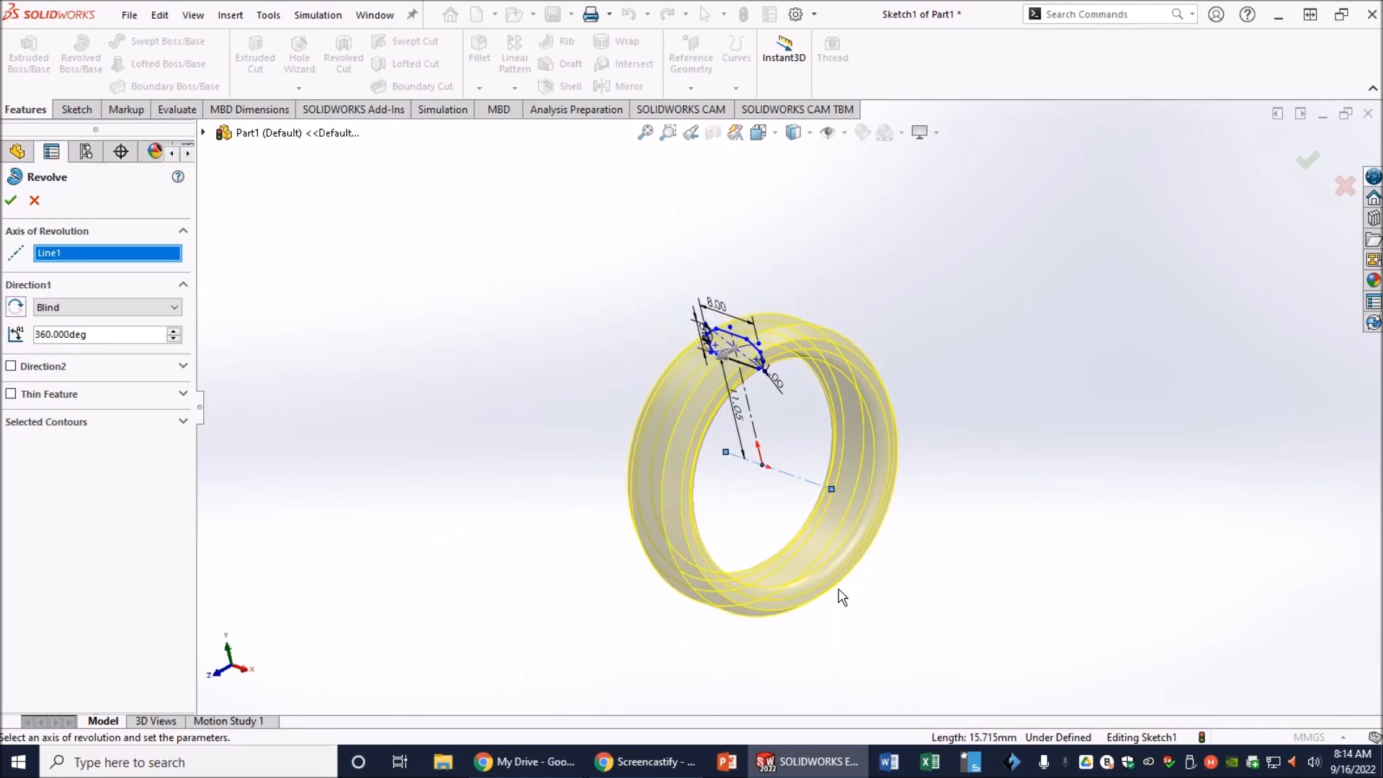
{"action": "left_click", "coordinate": [13, 201]}
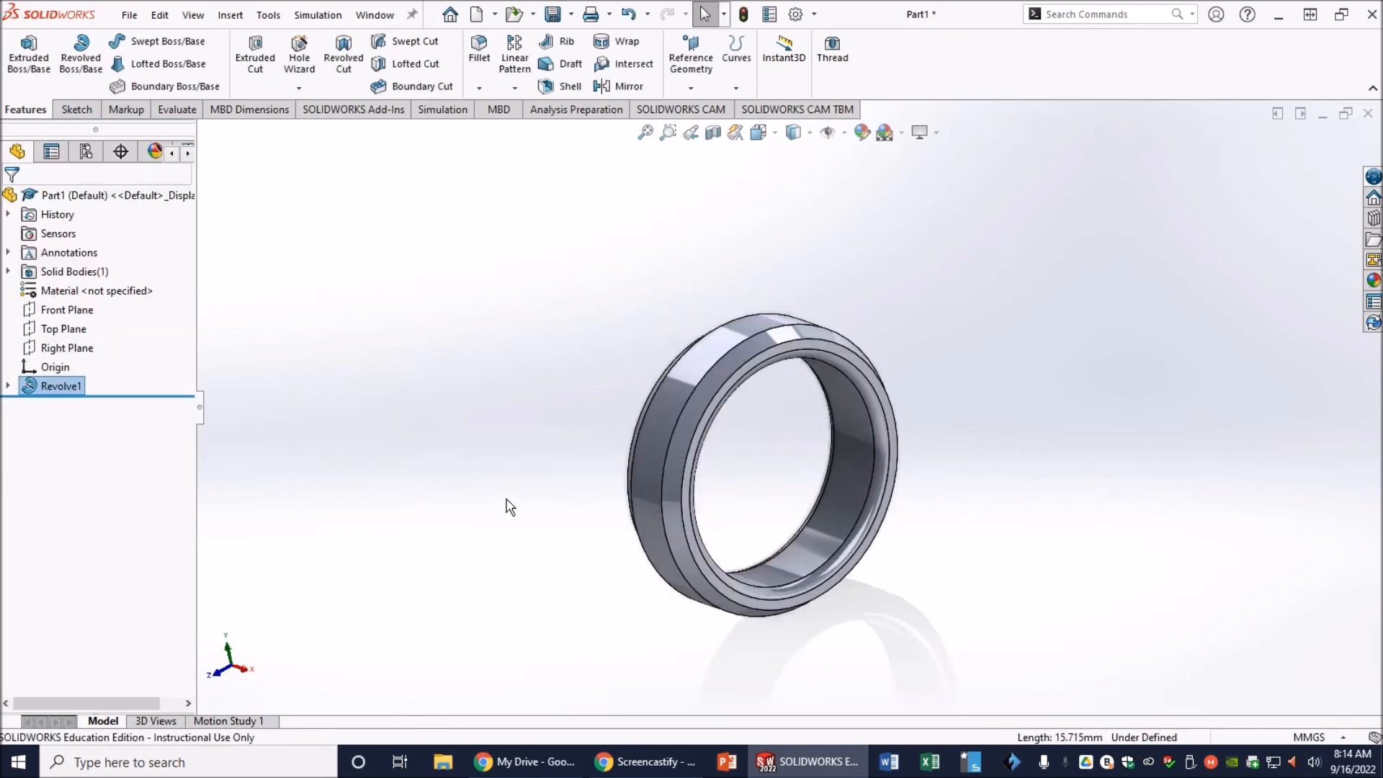
{"action": "middle_click_drag", "start_coordinate": [519, 473], "coordinate": [544, 485]}
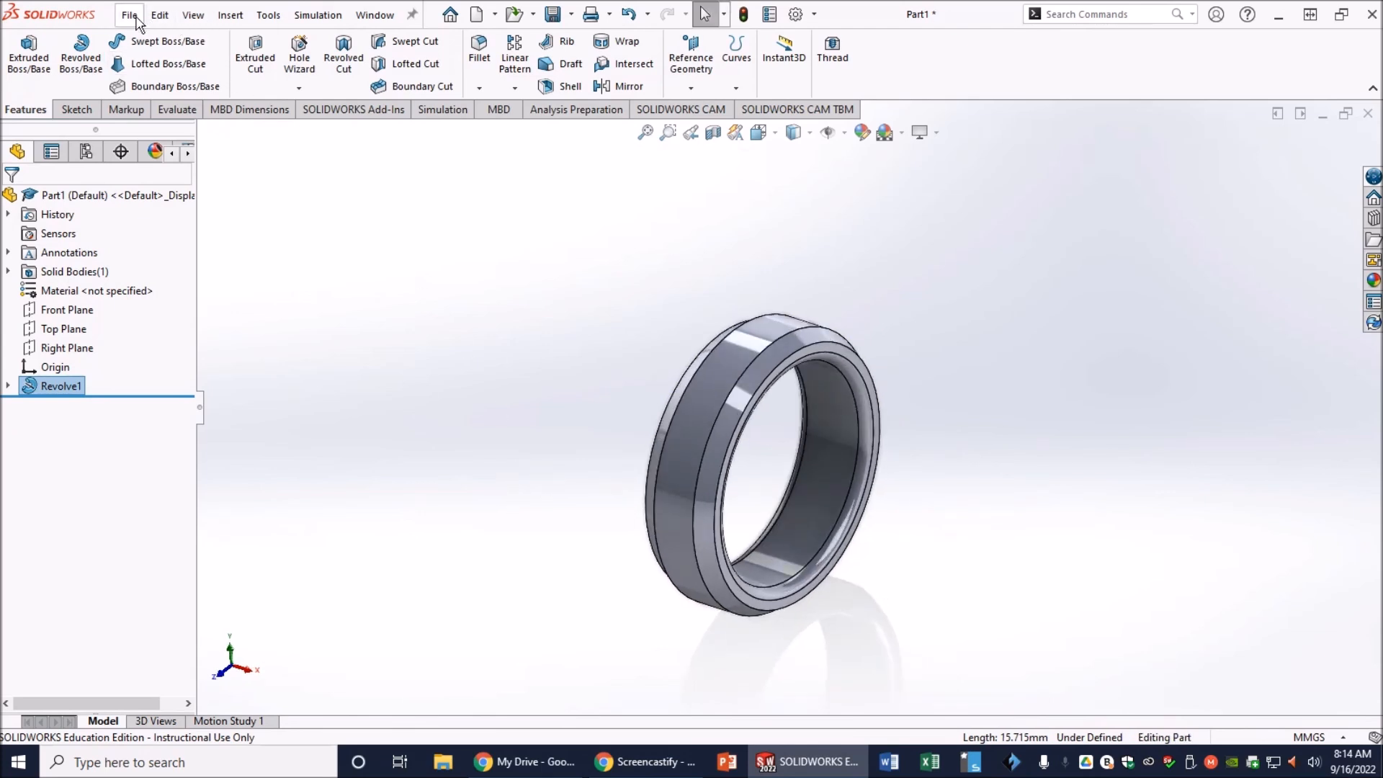
{"action": "left_click", "coordinate": [132, 16]}
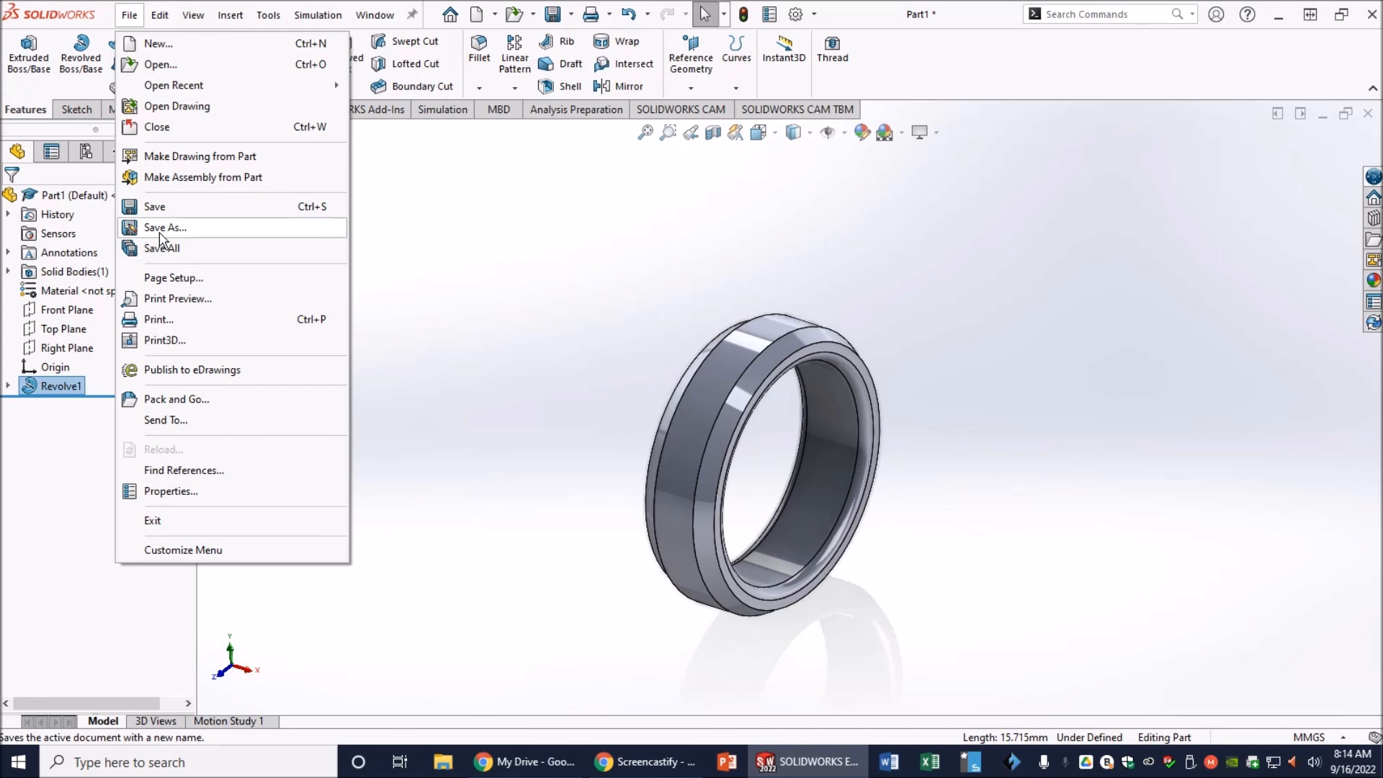
{"action": "left_click", "coordinate": [528, 251]}
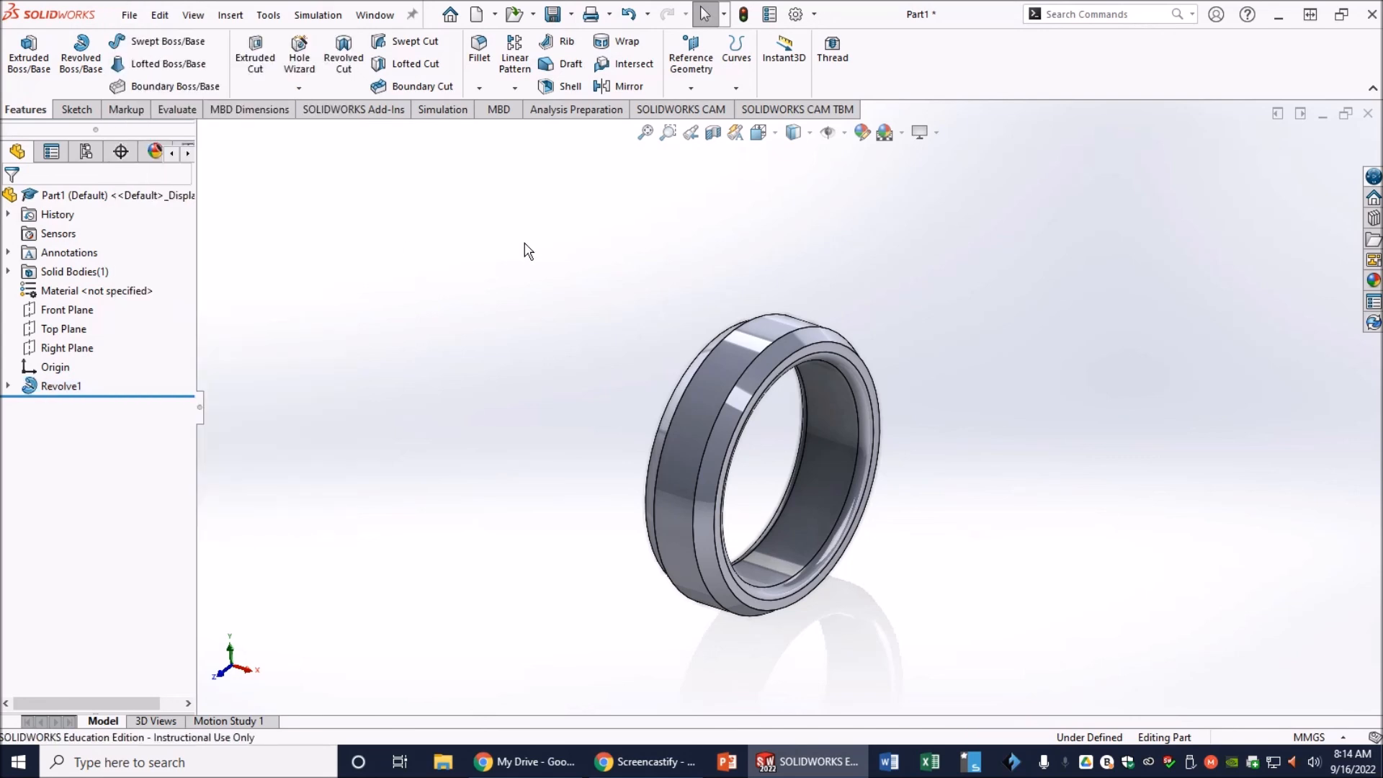